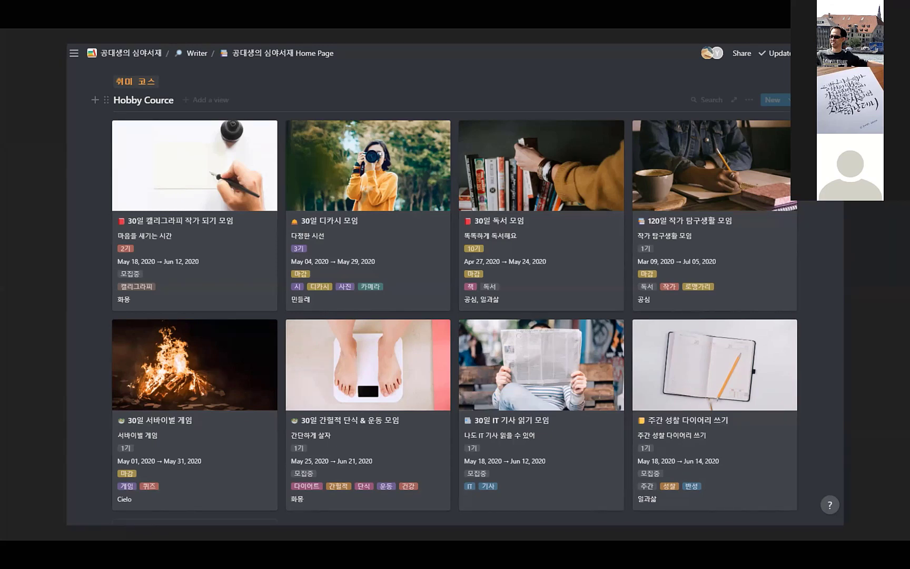
key("alt+Tab")
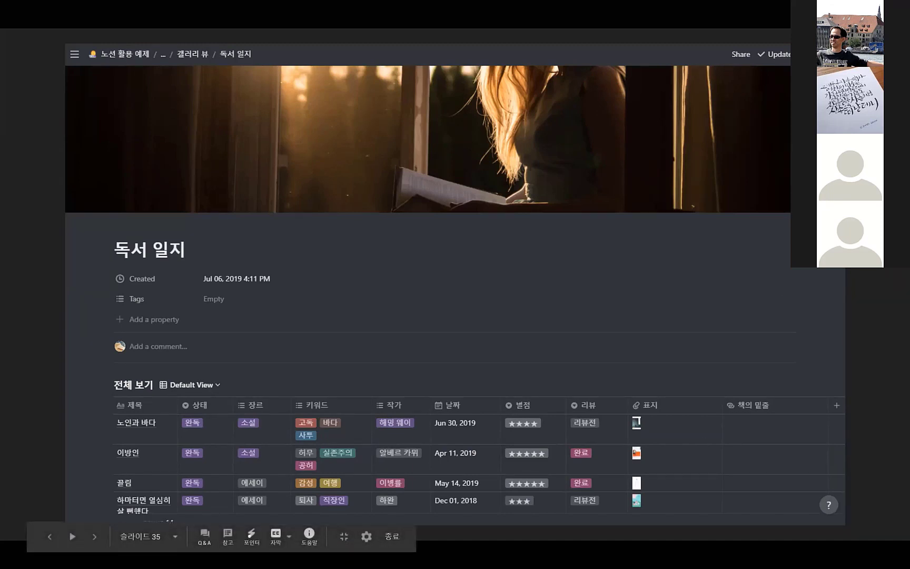
key("Right")
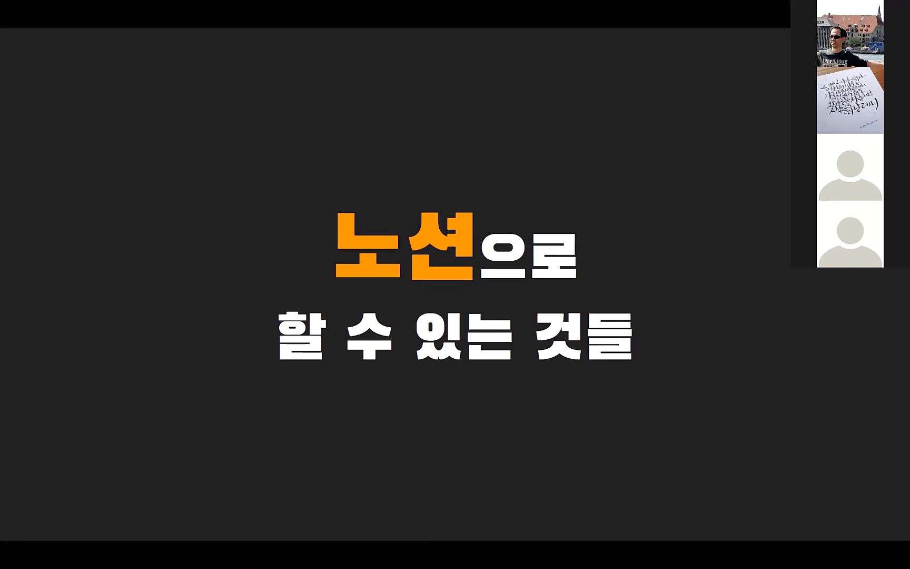
key("Right")
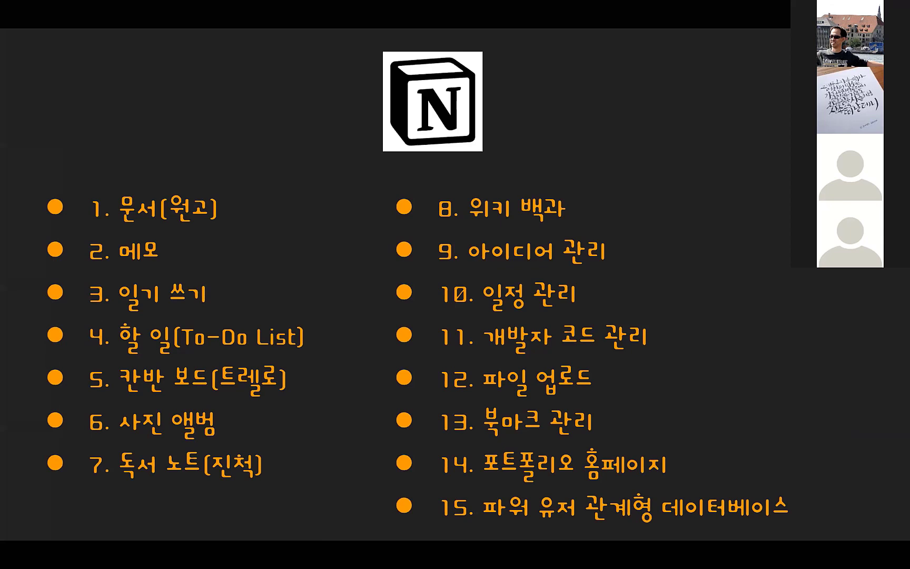
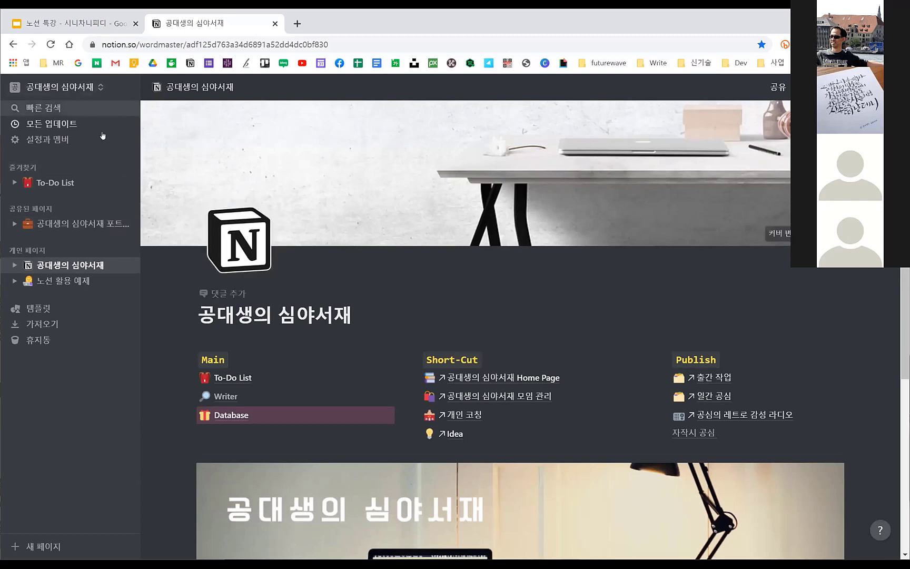
View the account's list of workspaces, and review the profile details in the 내 계정 settings.
left_click(67, 91)
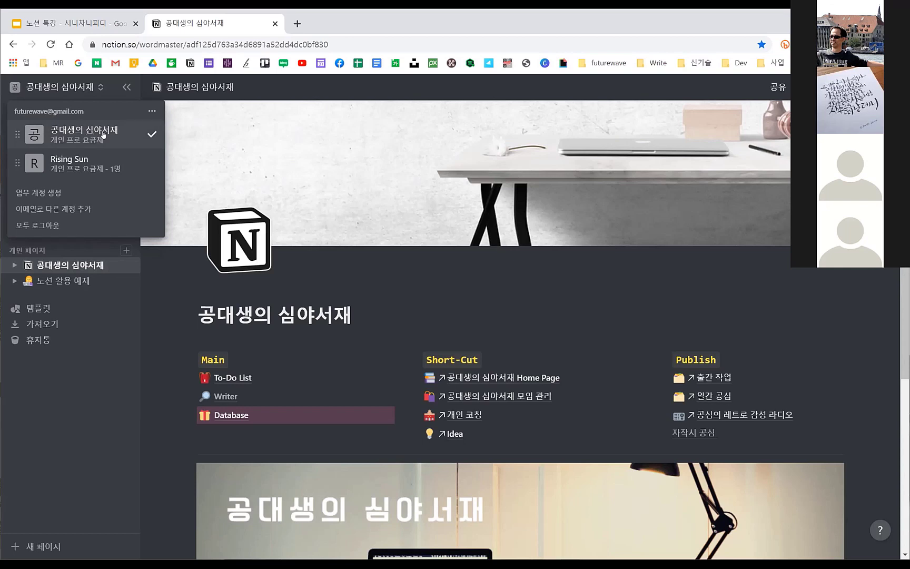
left_click(51, 408)
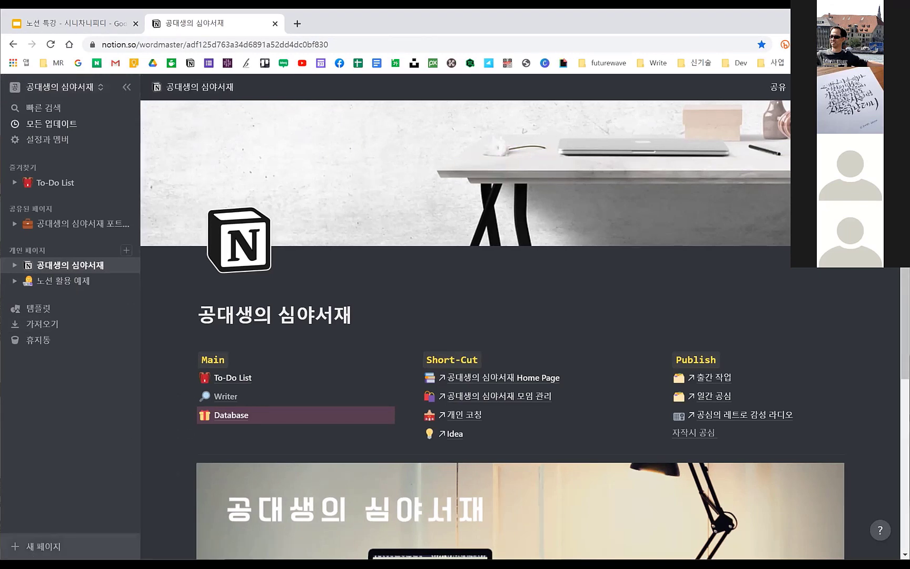
left_click(45, 141)
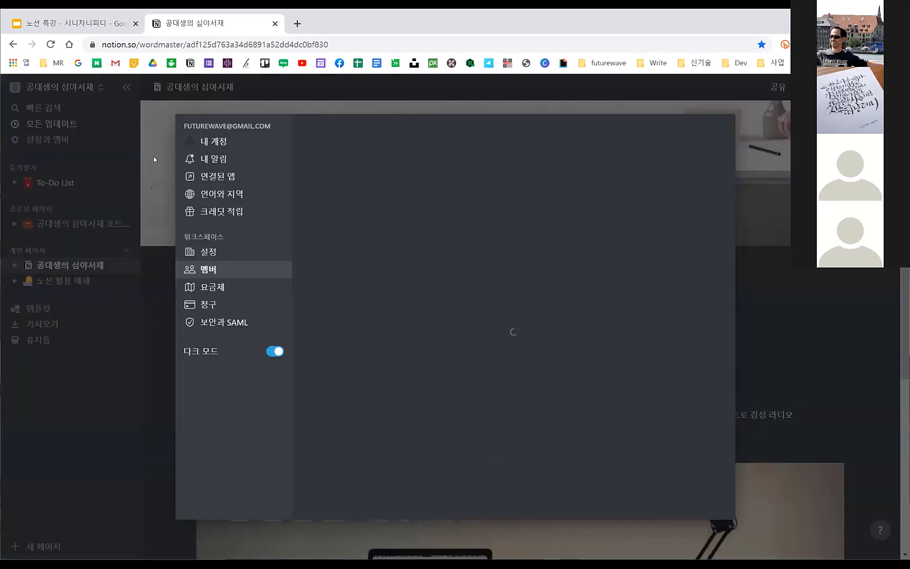
left_click(224, 142)
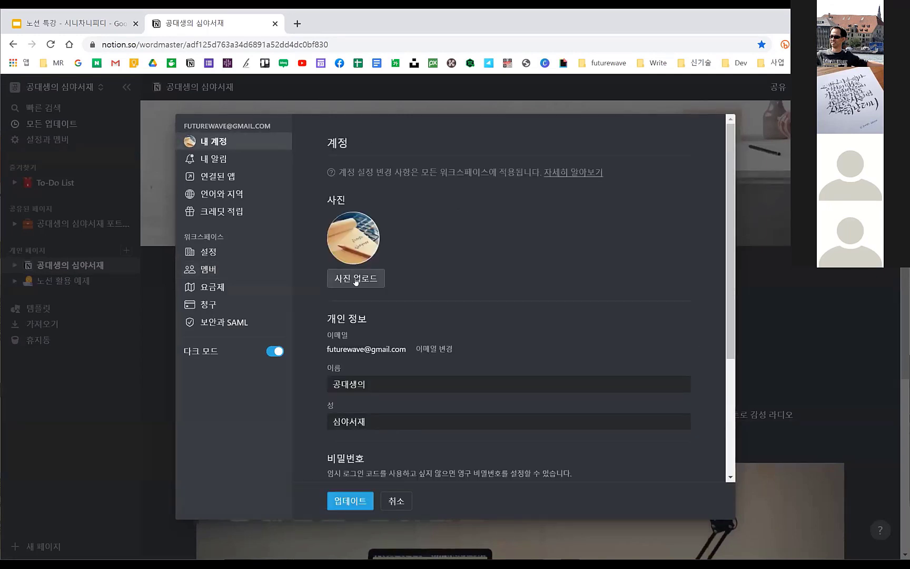
scroll(475, 271, "down", 2)
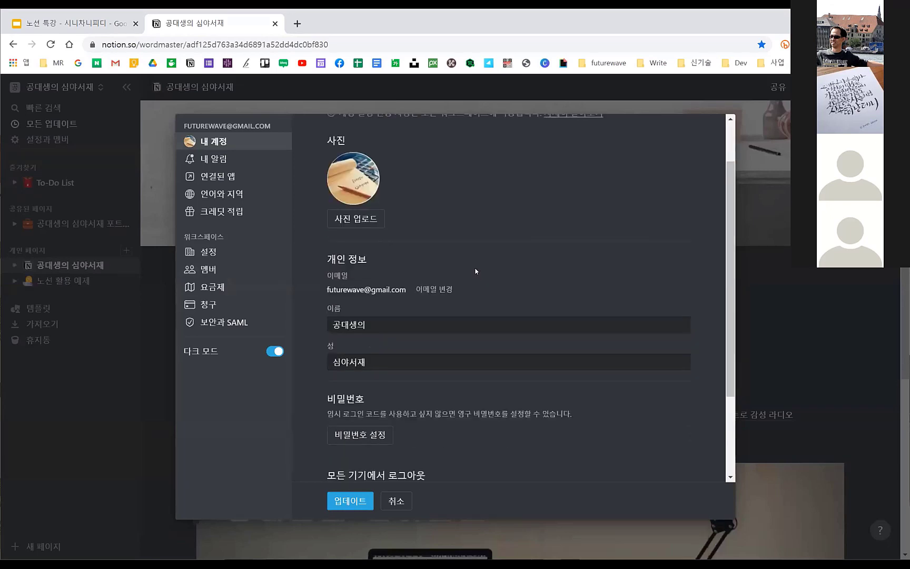
scroll(428, 258, "down", 1)
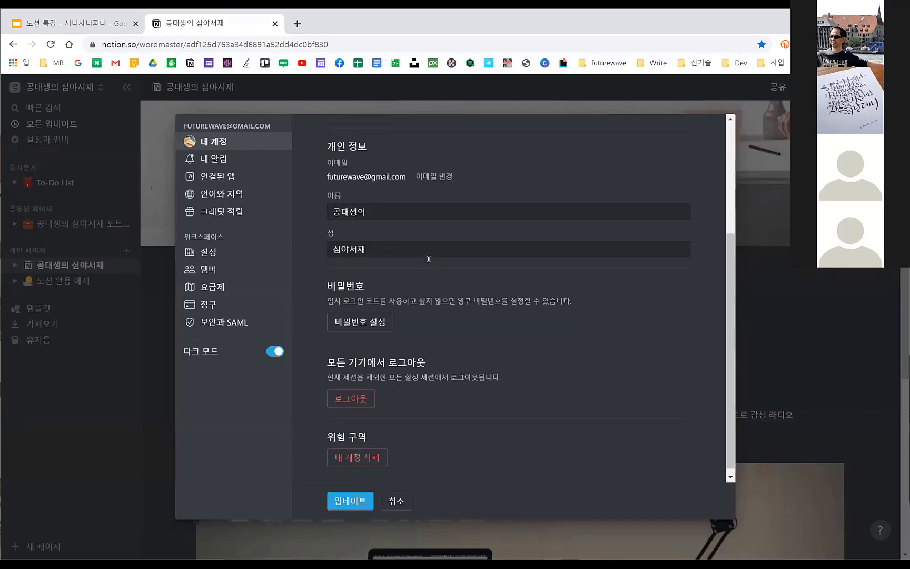
scroll(443, 280, "up", 2)
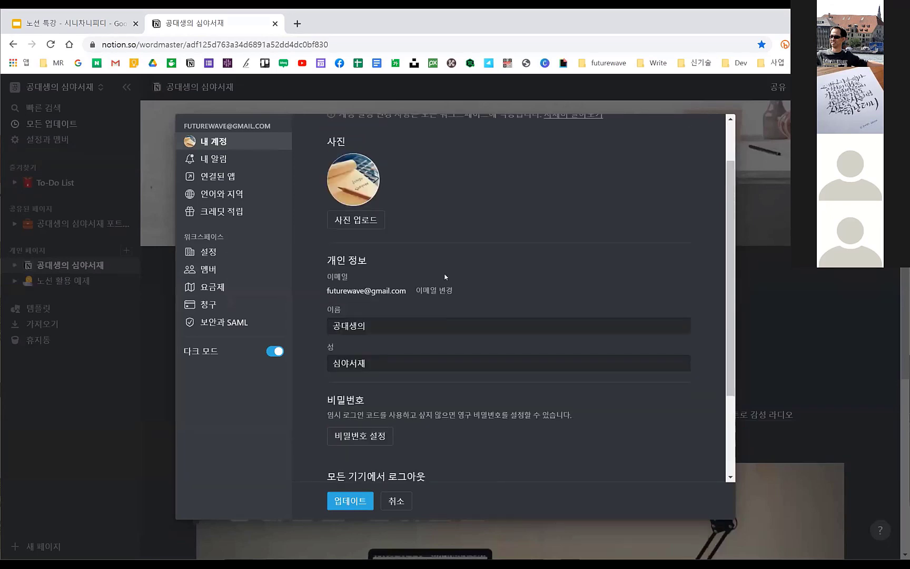
Review the 내 알림 settings and the display languages offered under 언어와 지역, keeping 한국어.
left_click(237, 163)
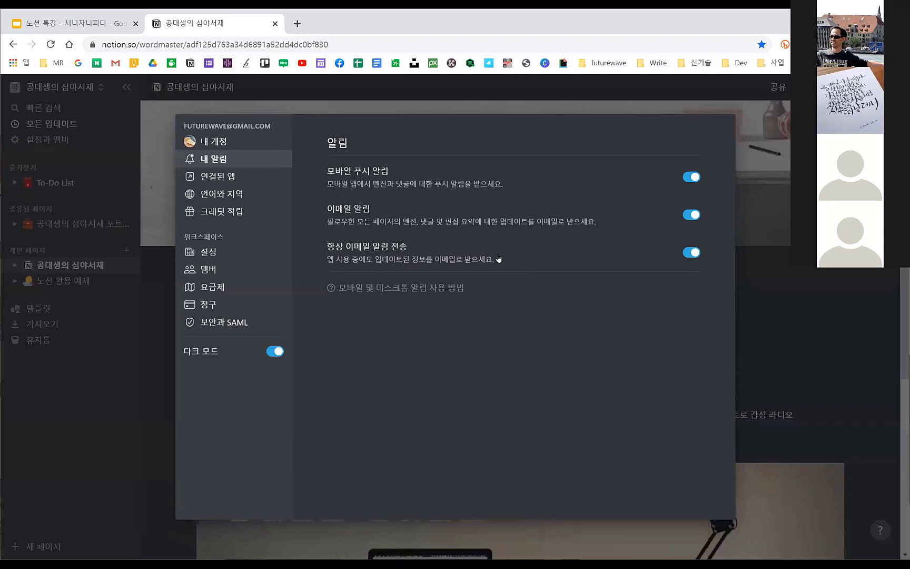
left_click(232, 198)
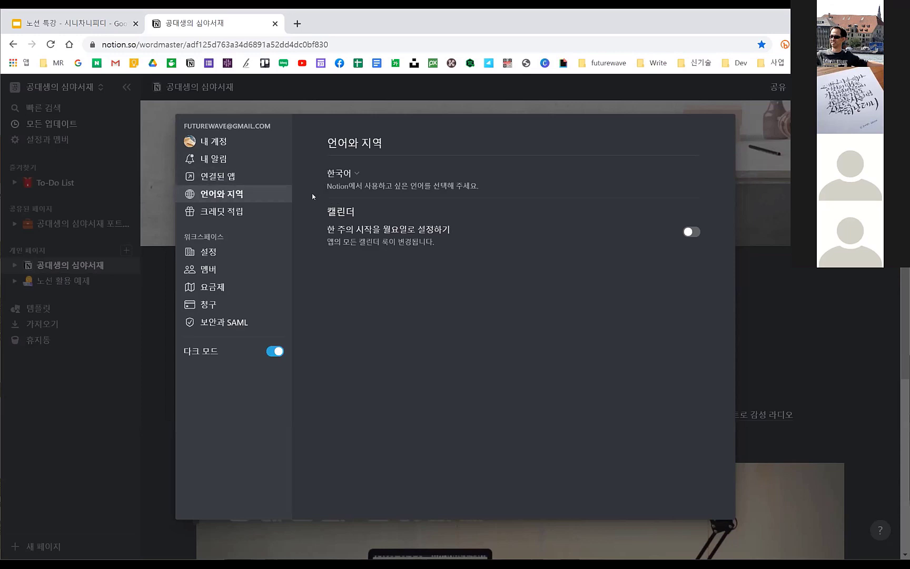
left_click(358, 180)
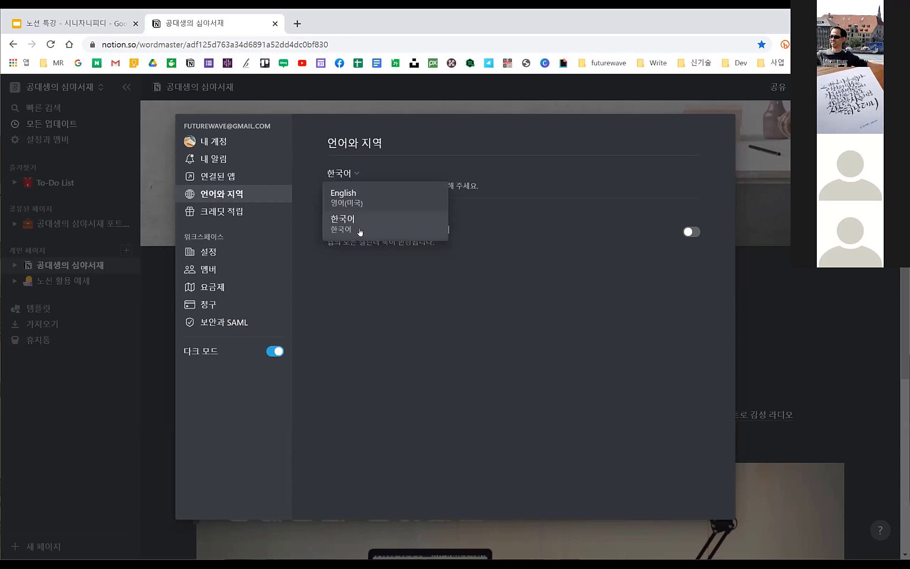
left_click(416, 227)
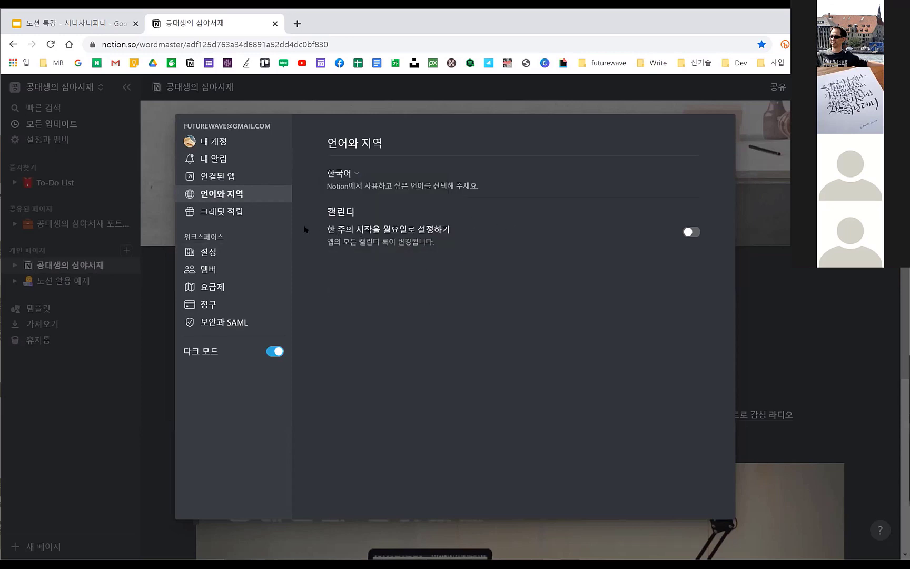
Review the 크레딧 적립 page down to the ways of earning credit.
left_click(231, 211)
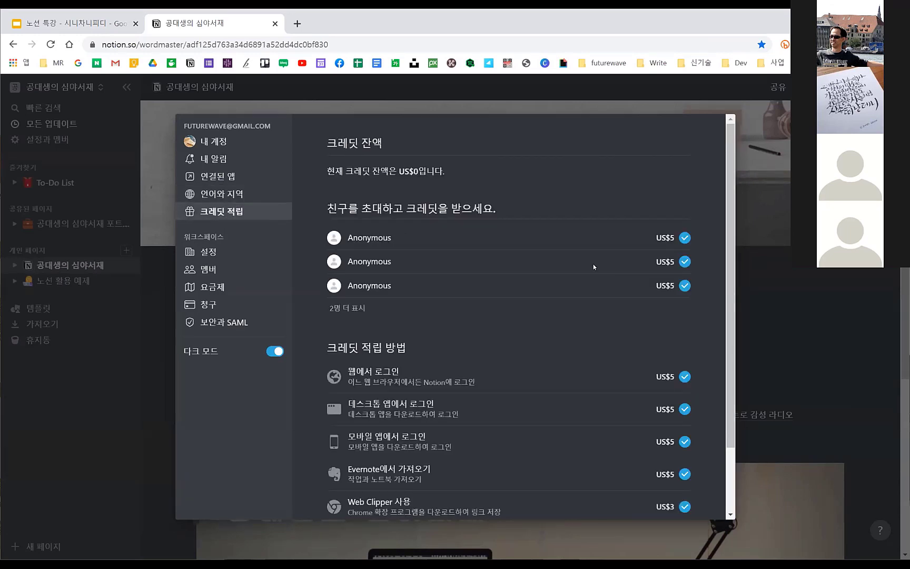
scroll(485, 256, "down", 2)
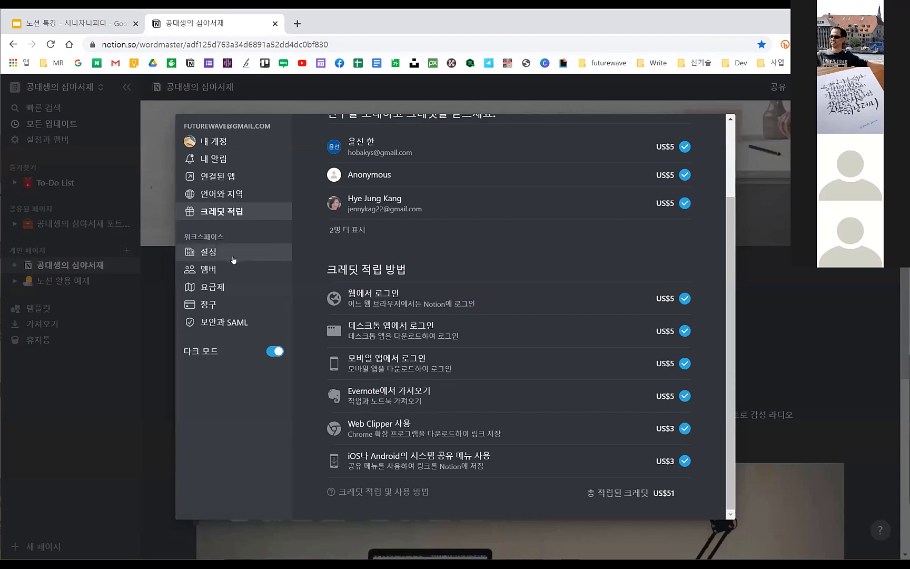
Compare the upload and version history limits of the 요금제 plans, and view the 청구 details before closing the settings.
left_click(274, 291)
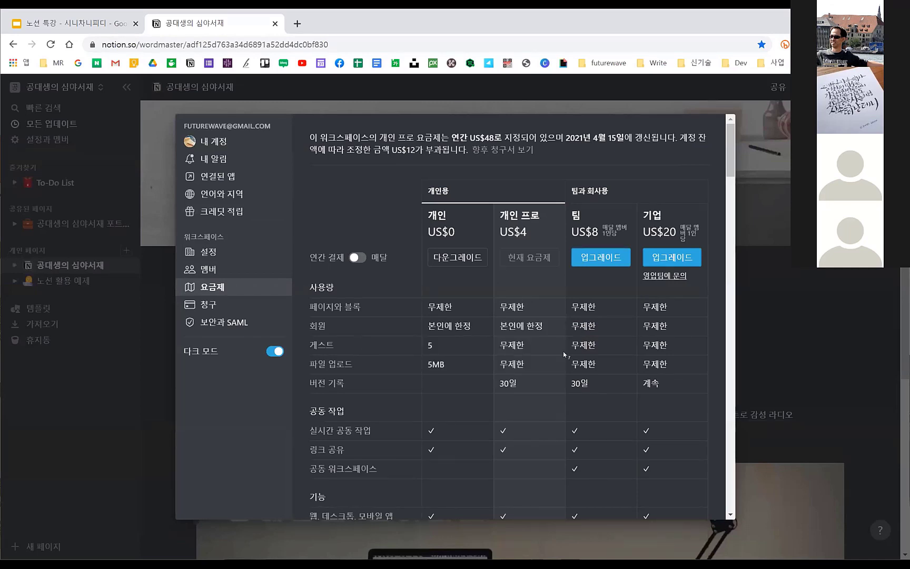
scroll(537, 403, "down", 1)
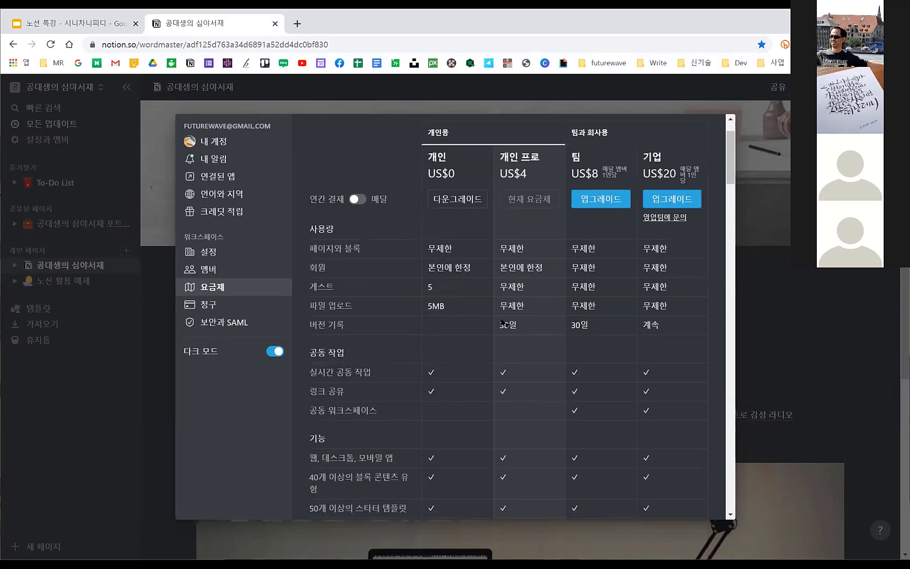
mouse_move(501, 321)
mouse_move(528, 324)
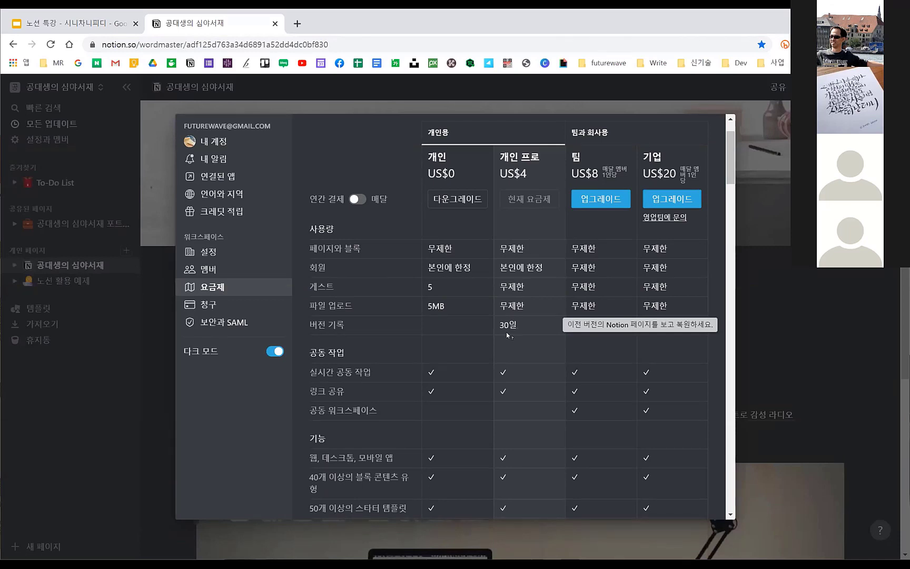
mouse_move(431, 308)
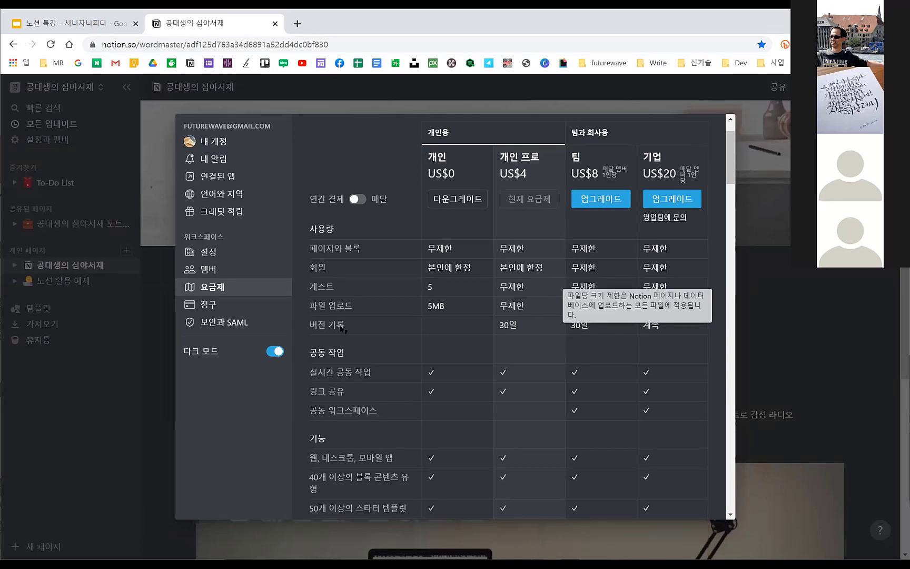
left_click(233, 314)
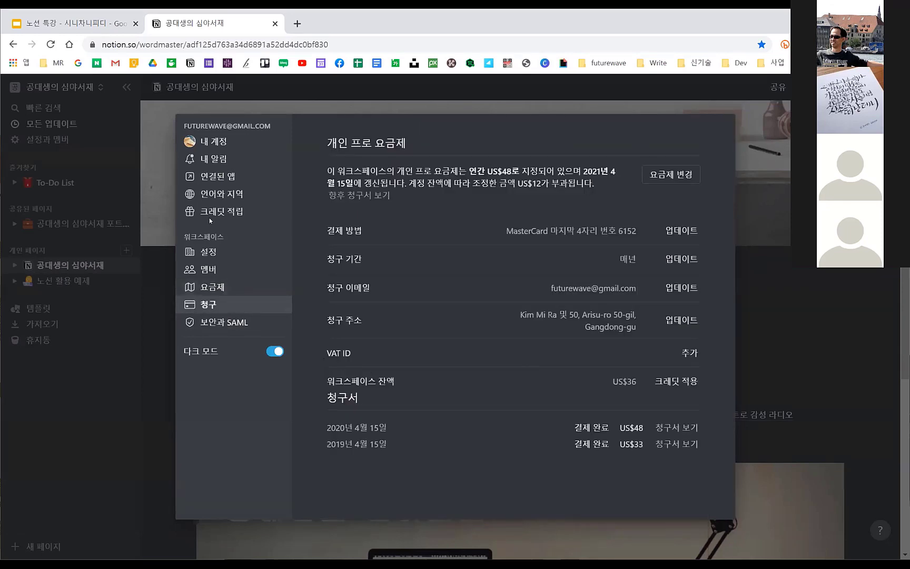
left_click(137, 158)
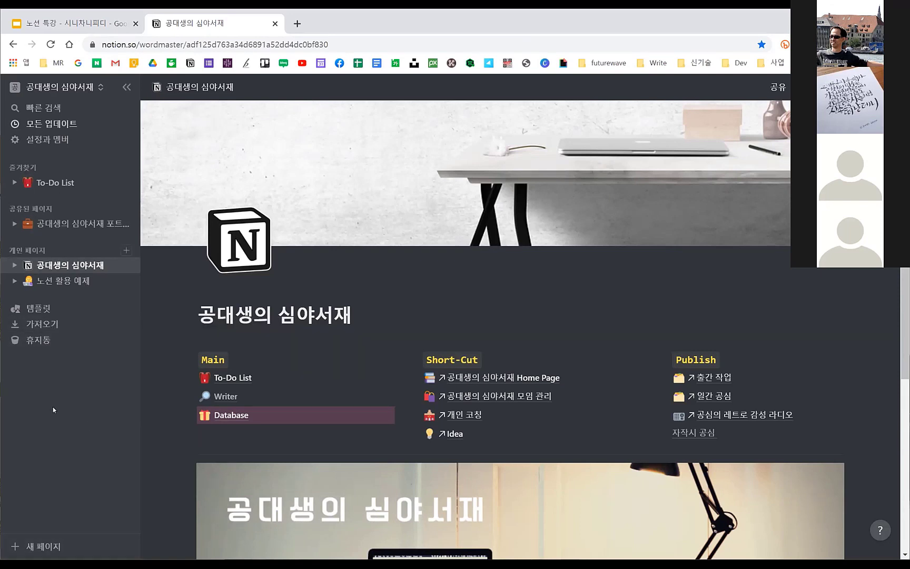
Create a new private page titled "노션 특강" as a blank page (빈 페이지).
left_click(63, 544)
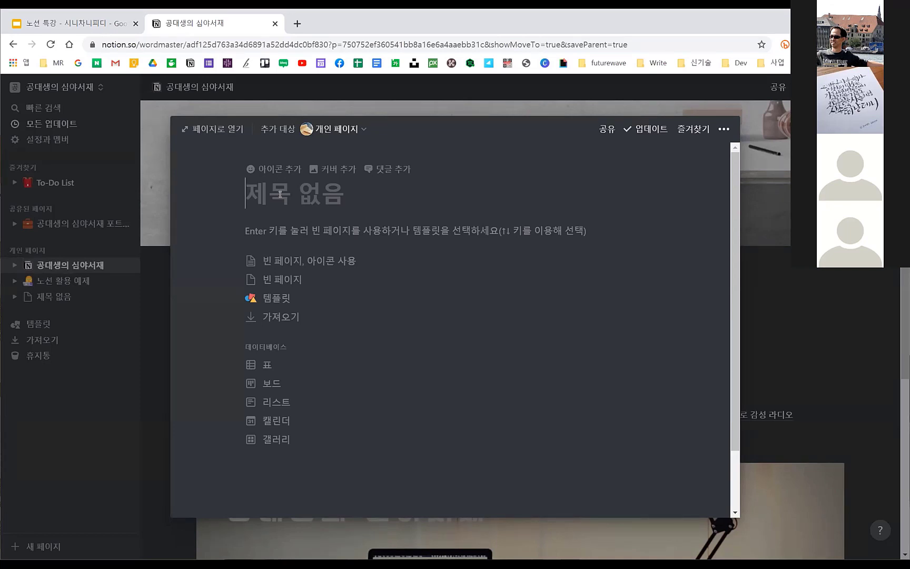
type("노")
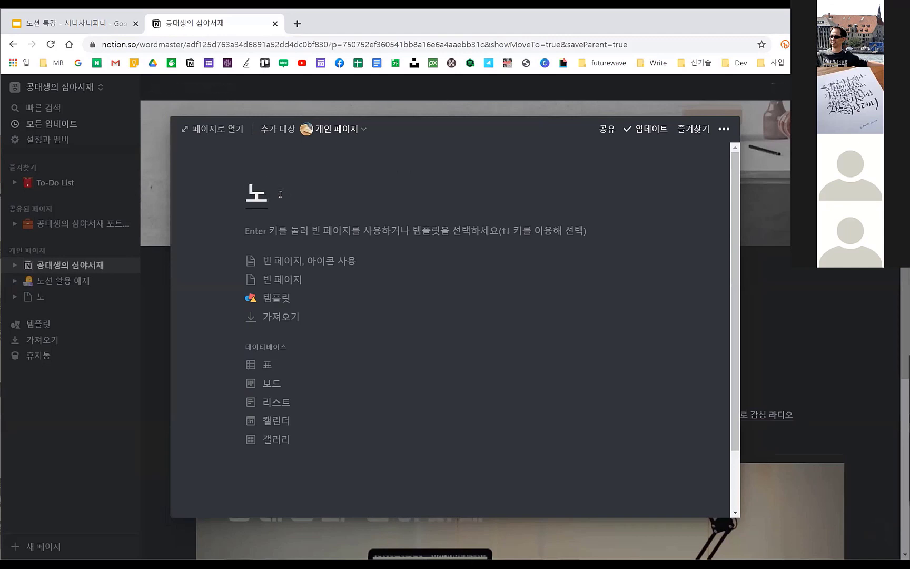
type("션 특강")
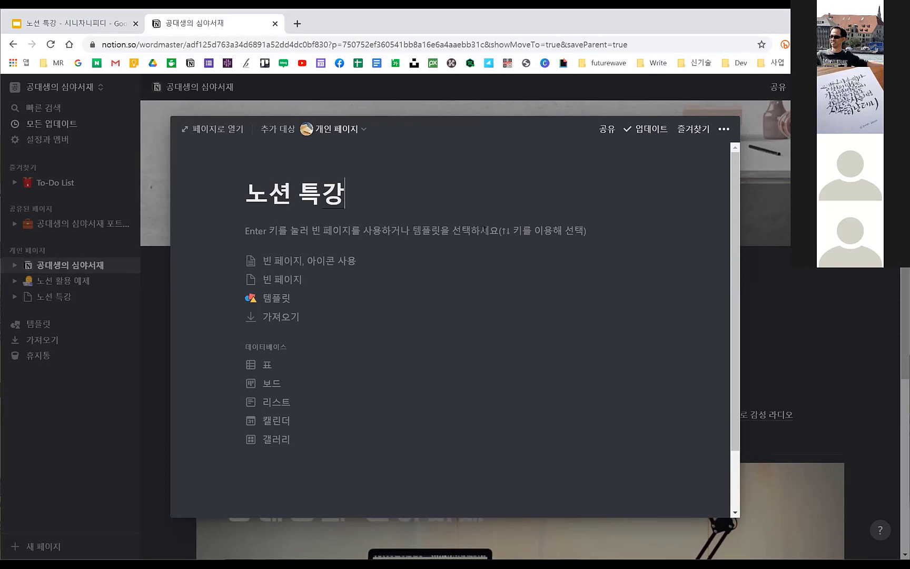
left_click(285, 278)
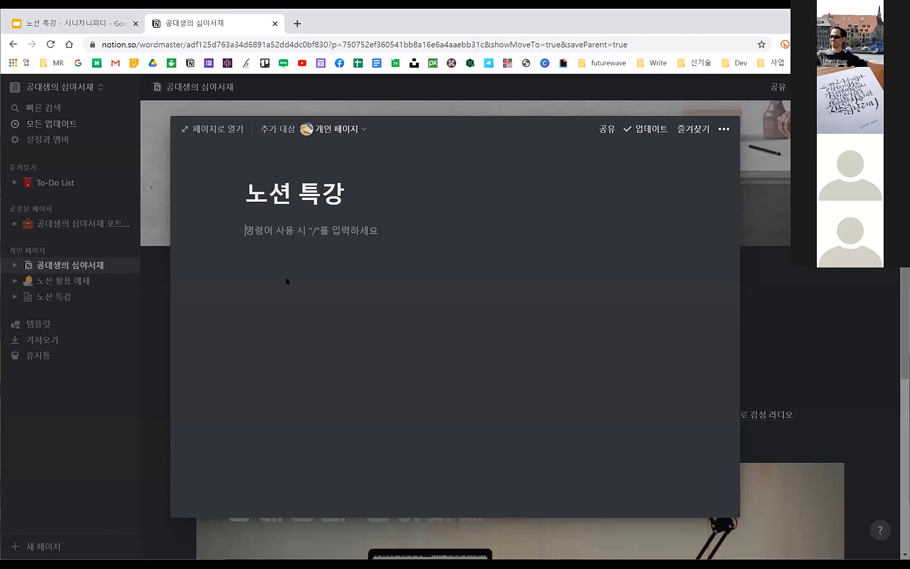
Write the sentence "오늘은 노션 특강을 진행합니다." as the page's first line.
type("오늘")
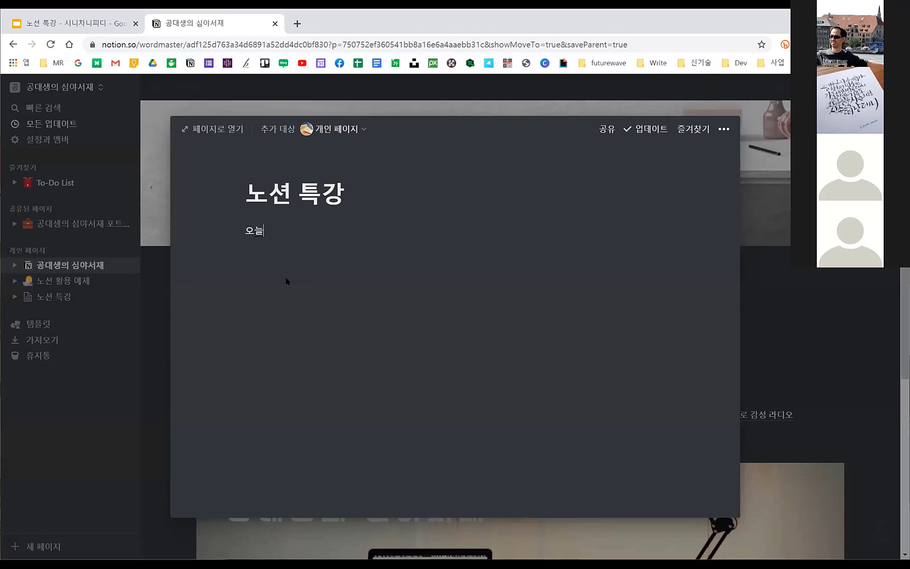
type("은 노션 특ㄱ")
type("강을 진행합ㄴ")
type("니다.")
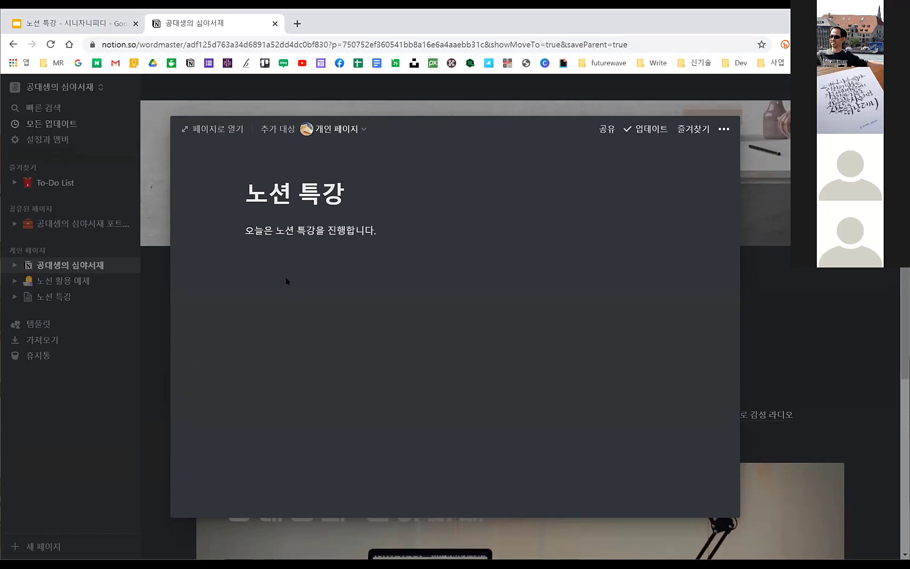
Add the two text lines "줄2" and "줄3" below the first sentence.
key("Return")
type("줄2")
key("Return")
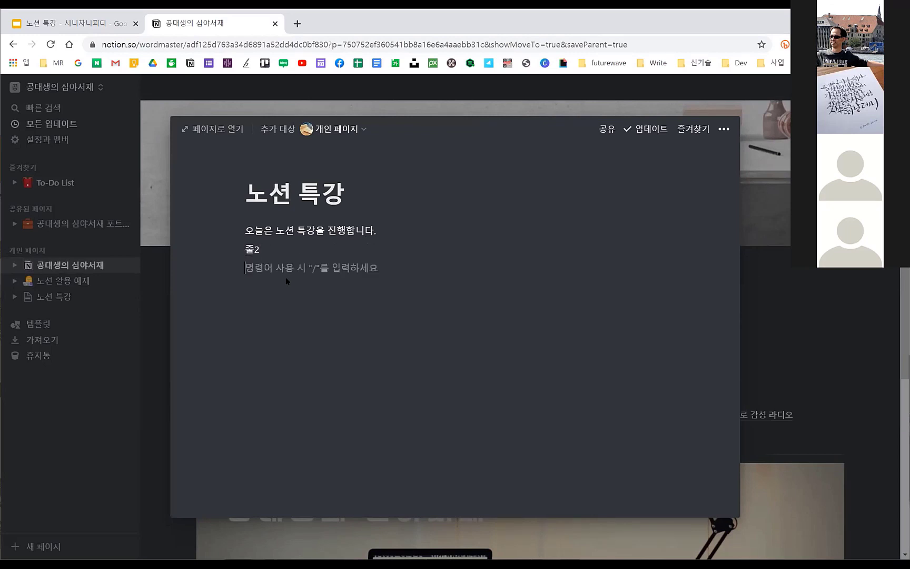
type("줄3")
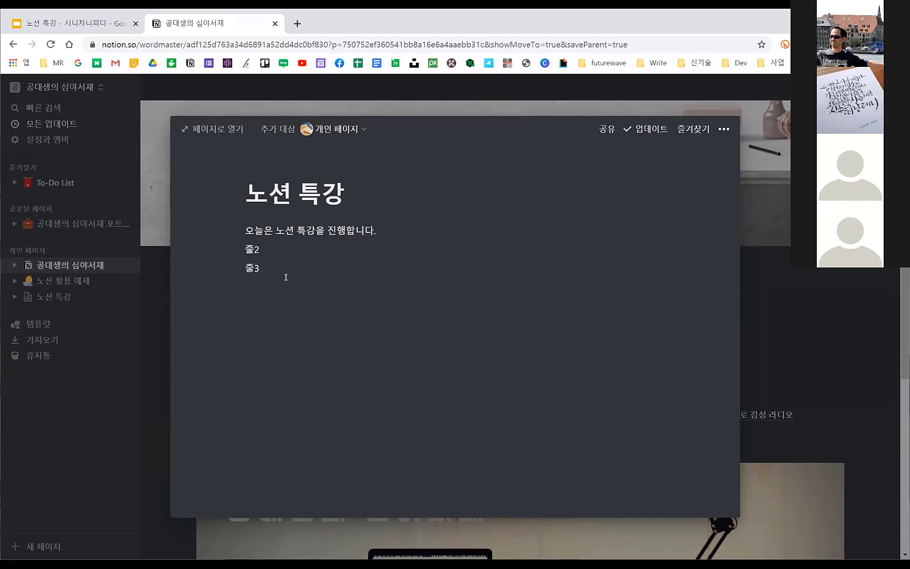
Insert several blank lines below "줄3" and move through the lines of the page.
key("Return")
key("Return")
key("Return")
key("Return")
key("BackSpace")
key("Up")
key("Up")
key("Up")
key("Down")
key("Down")
key("Down")
key("Down")
key("Up")
Delete the extra blank lines and the lines "줄3" and "줄2", leaving empty space below the first sentence.
key("BackSpace")
key("BackSpace")
key("BackSpace")
key("BackSpace")
key("BackSpace")
key("BackSpace")
key("BackSpace")
key("BackSpace")
key("BackSpace")
key("Return")
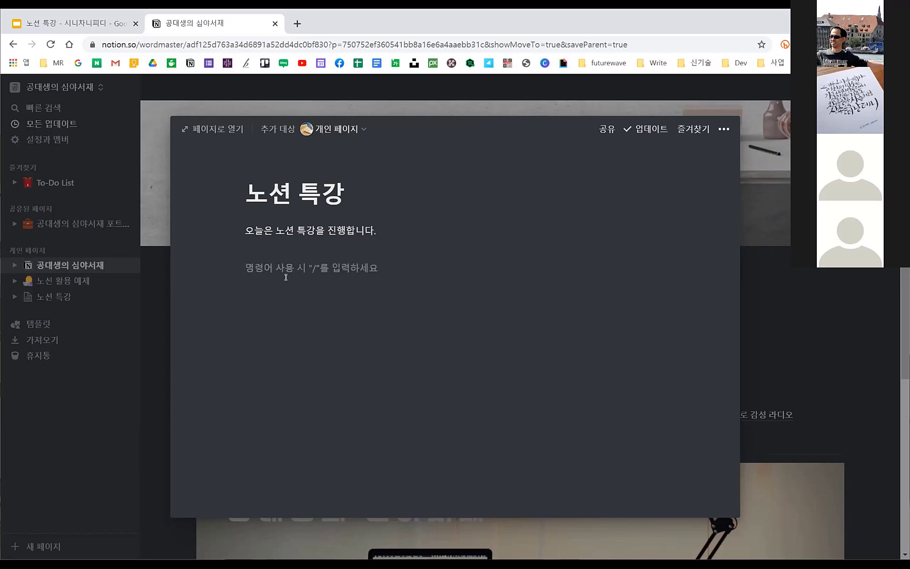
Browse the block types that can be added on the empty line, from basic blocks through inline, database and media blocks.
double_click(357, 230)
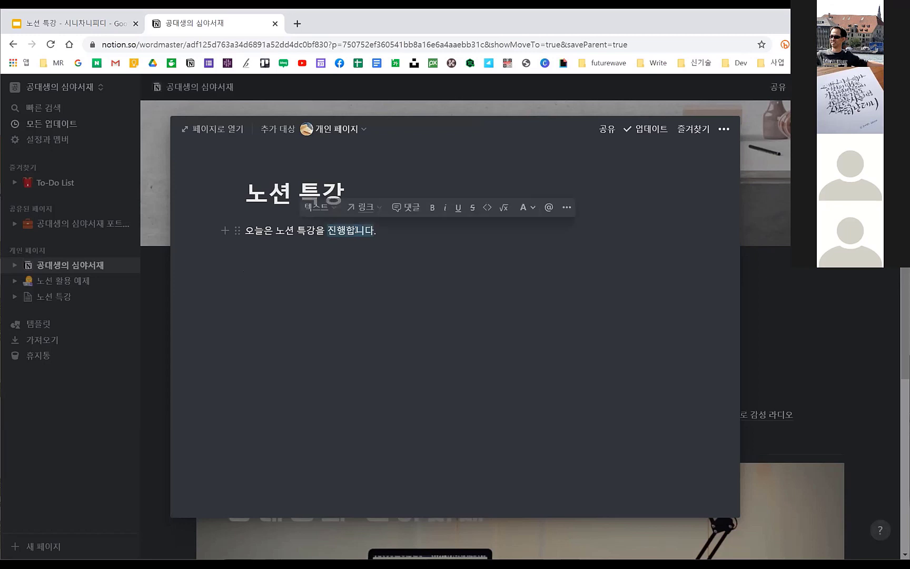
left_click(358, 279)
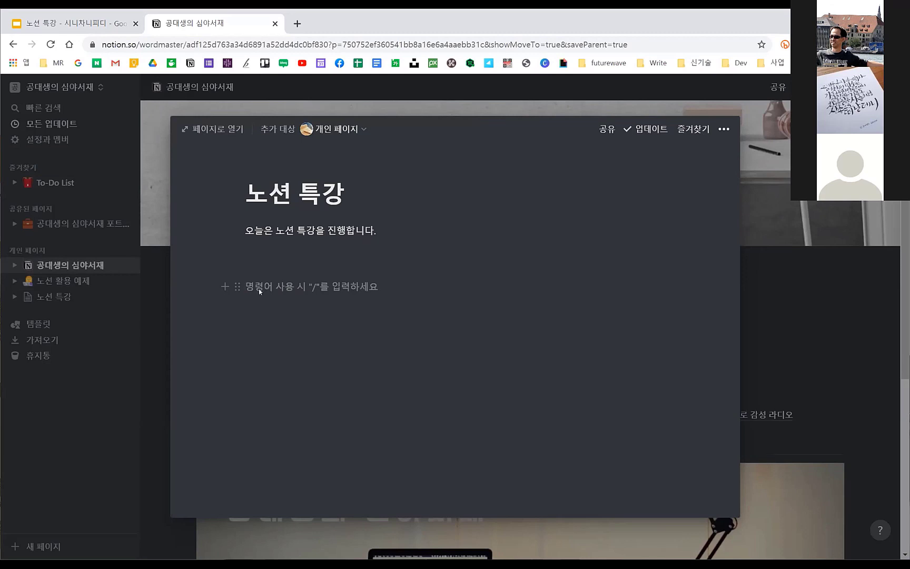
left_click(225, 287)
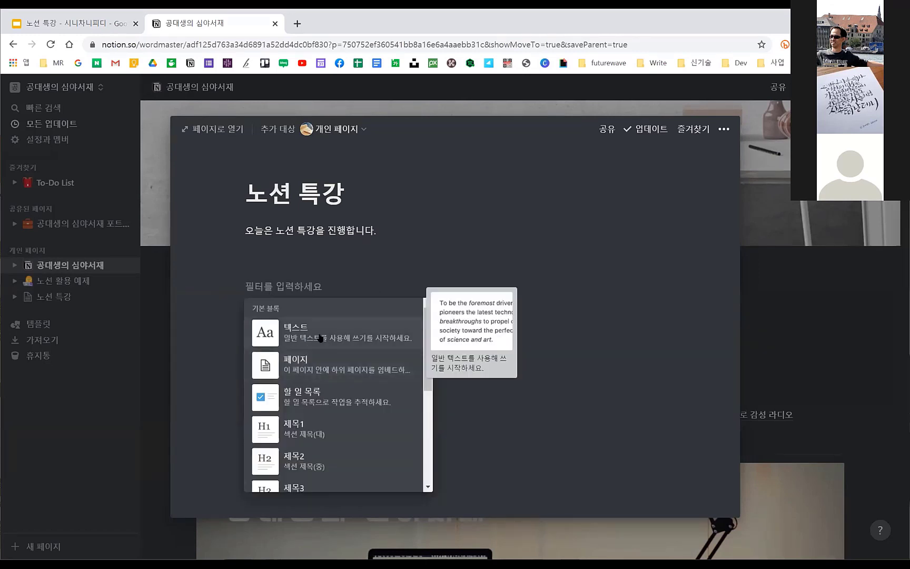
scroll(320, 337, "down", 1)
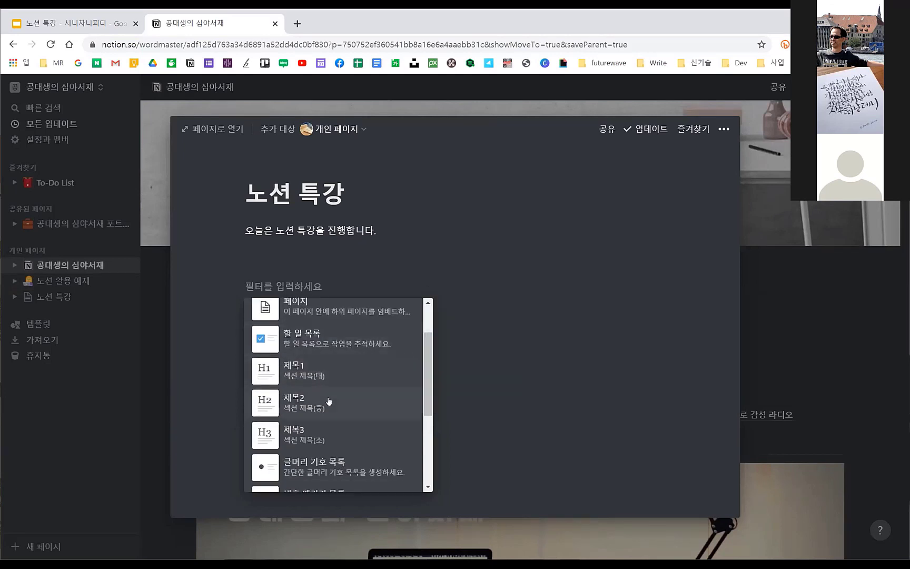
scroll(335, 416, "down", 8)
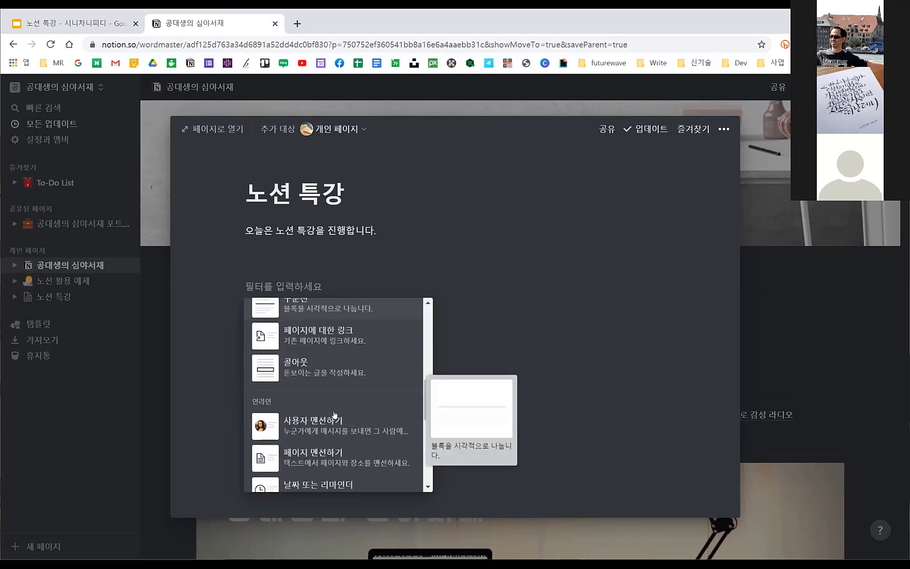
scroll(335, 415, "down", 4)
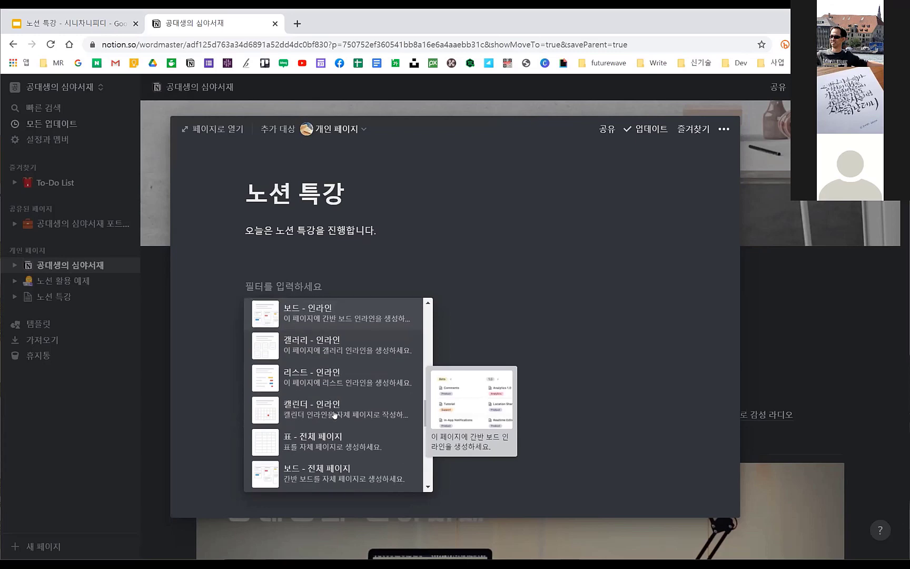
scroll(336, 419, "down", 4)
scroll(343, 421, "up", 2)
scroll(347, 424, "down", 7)
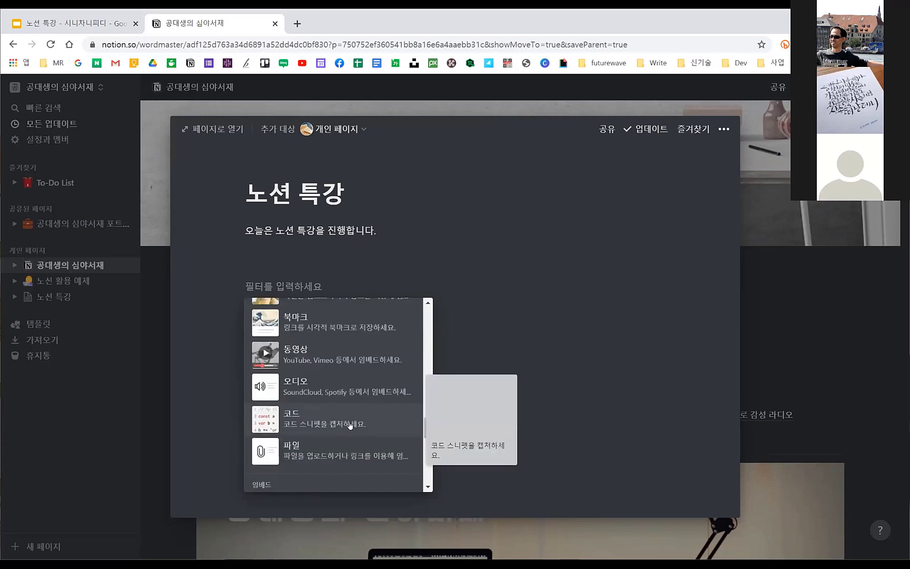
scroll(351, 424, "up", 10)
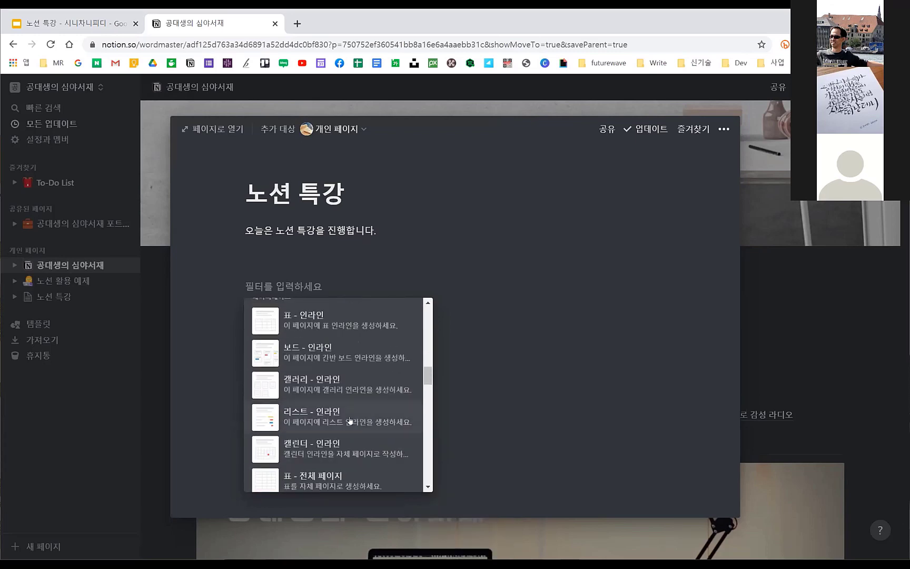
scroll(351, 416, "up", 6)
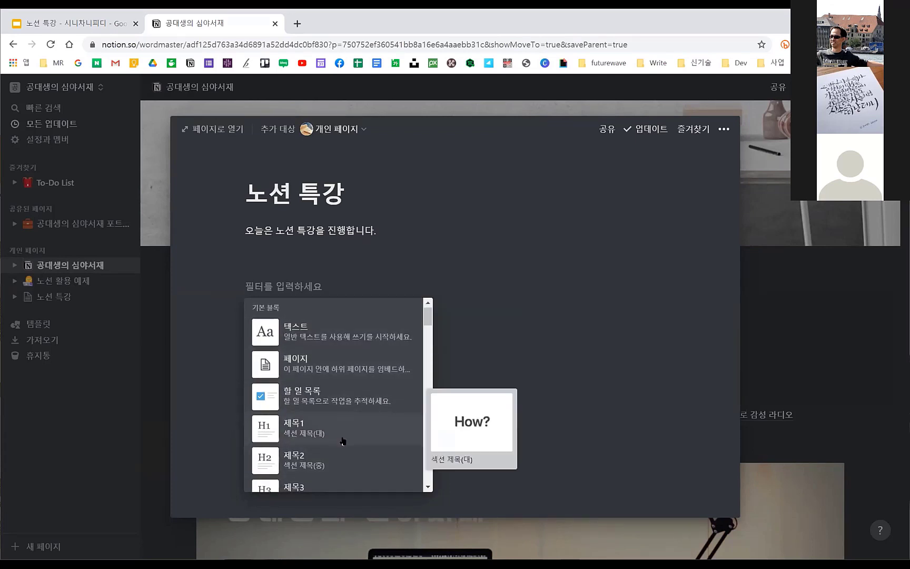
scroll(342, 439, "down", 3)
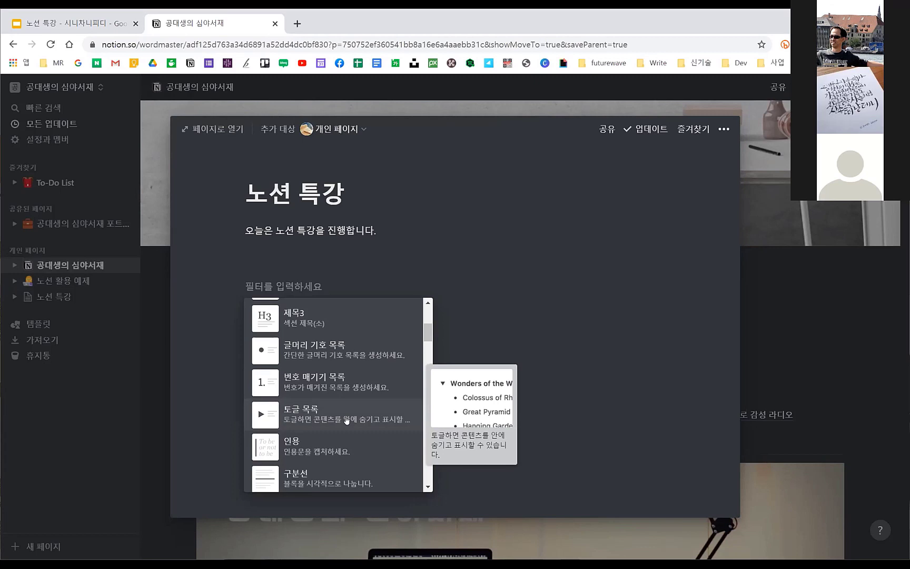
scroll(350, 416, "down", 2)
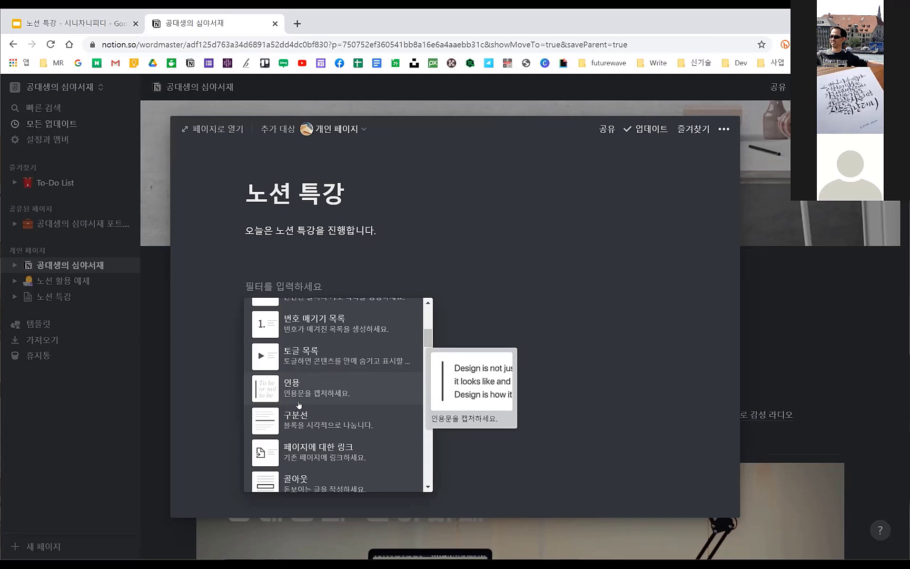
scroll(353, 429, "down", 2)
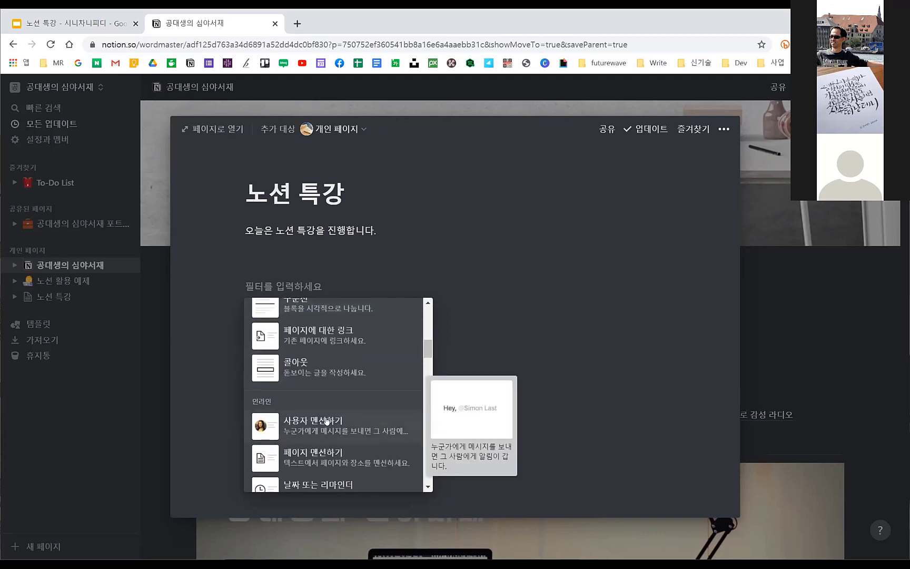
scroll(327, 421, "up", 5)
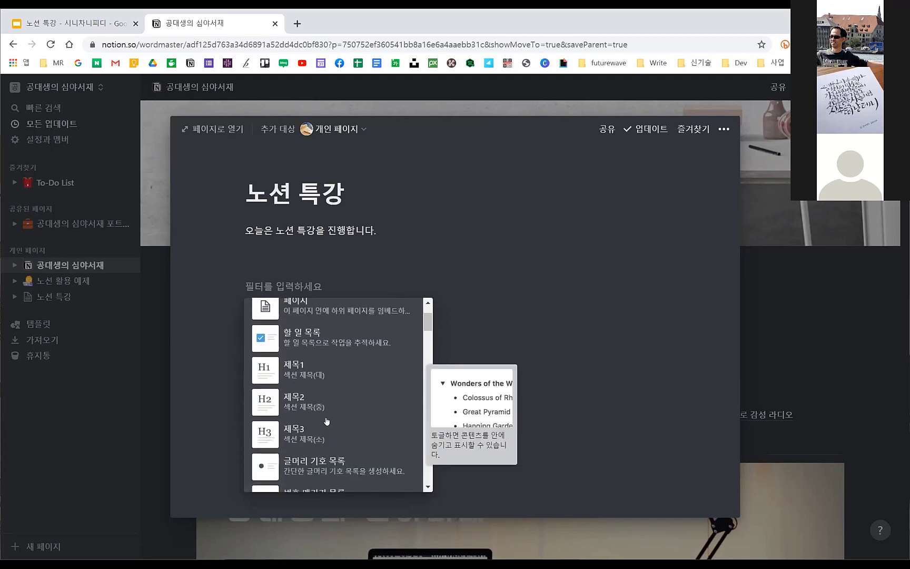
Insert a callout (콜아웃) block on the empty line and write "콜아웃 판넬" in it.
scroll(327, 421, "down", 3)
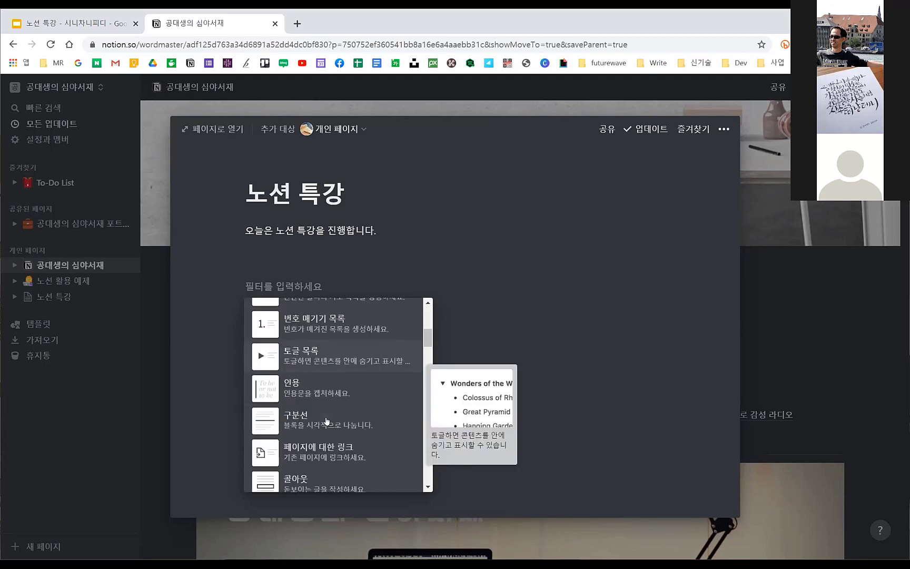
scroll(327, 421, "down", 1)
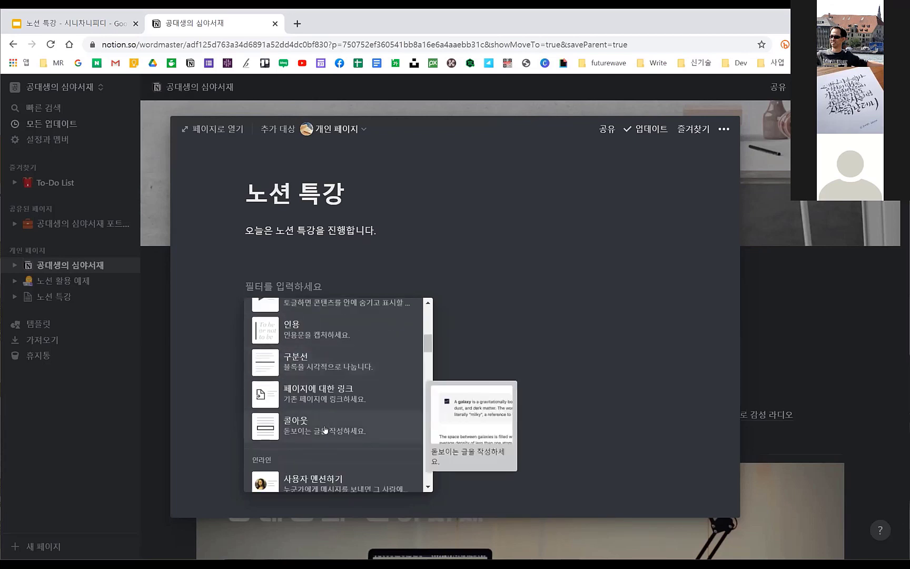
left_click(327, 430)
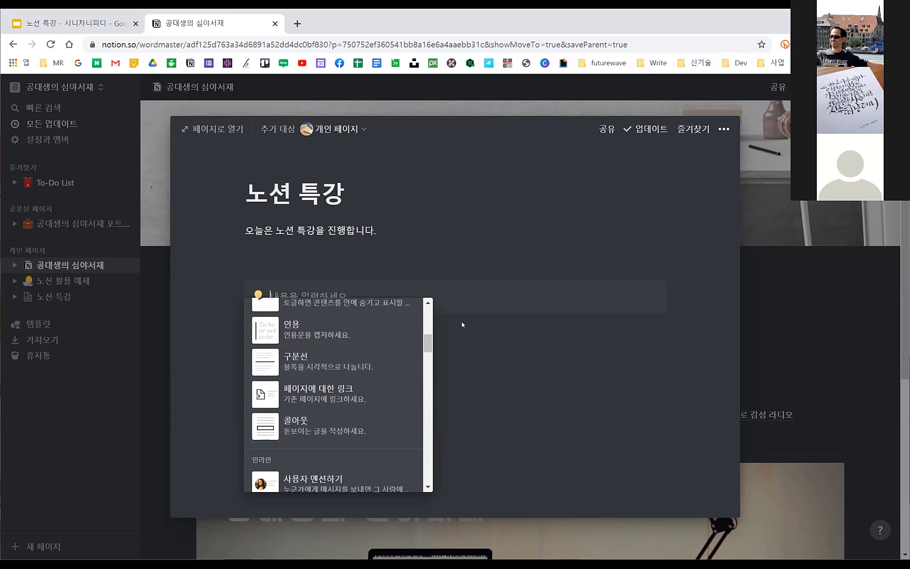
key("Escape")
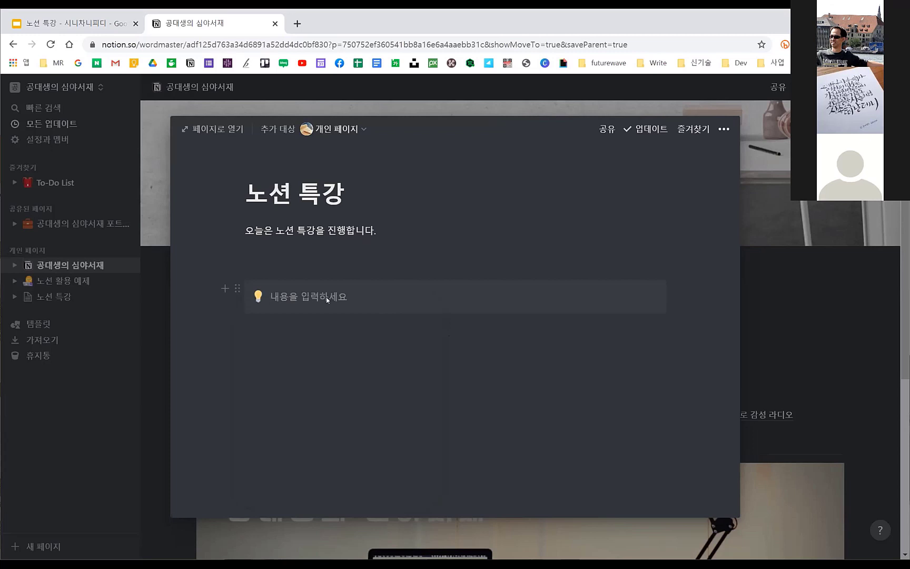
type("콜아웃 파")
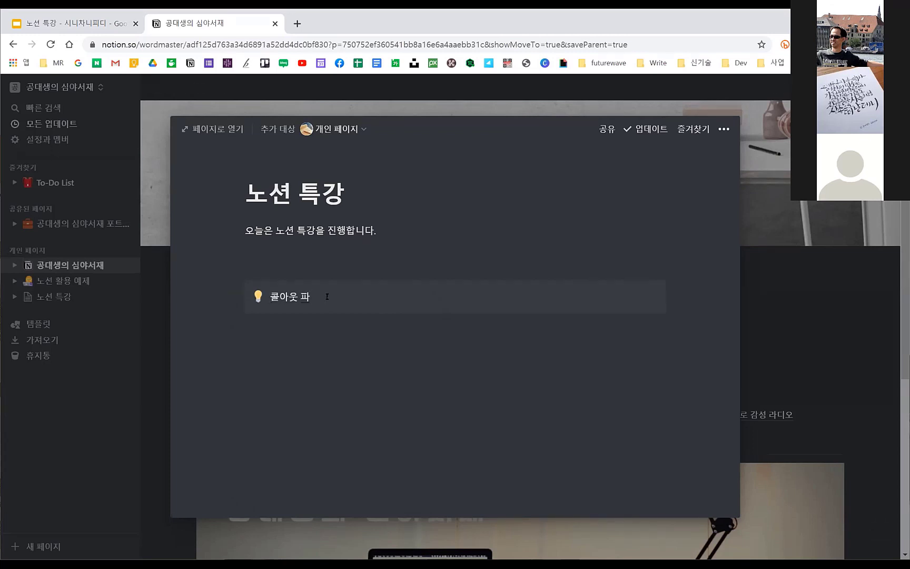
type("ㄴ넬")
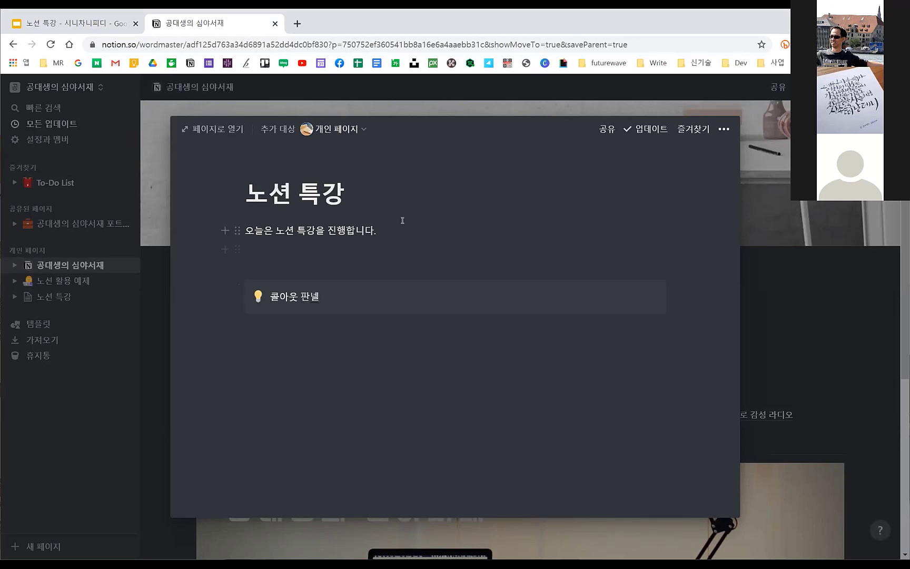
Change the callout's icon to the red-haired woman emoji.
left_click(383, 228)
left_click(257, 297)
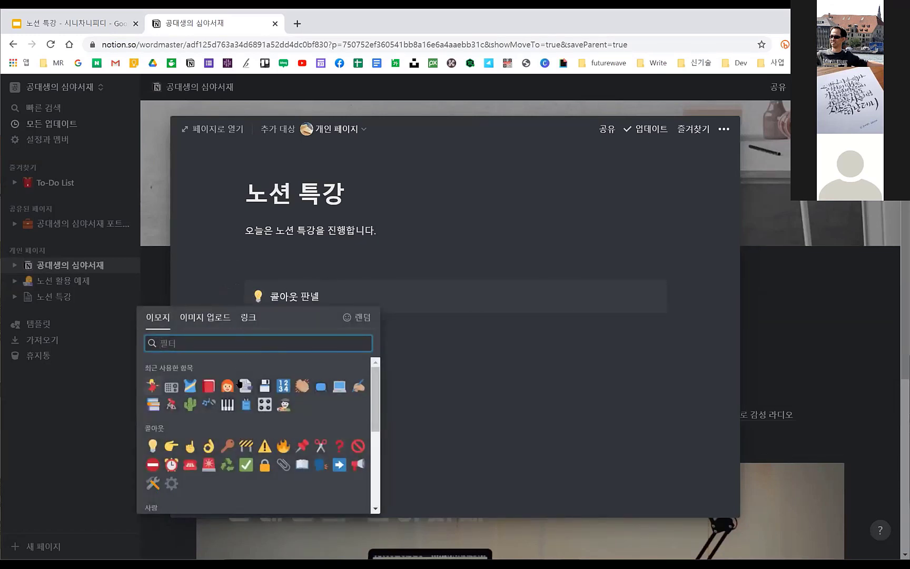
left_click(455, 293)
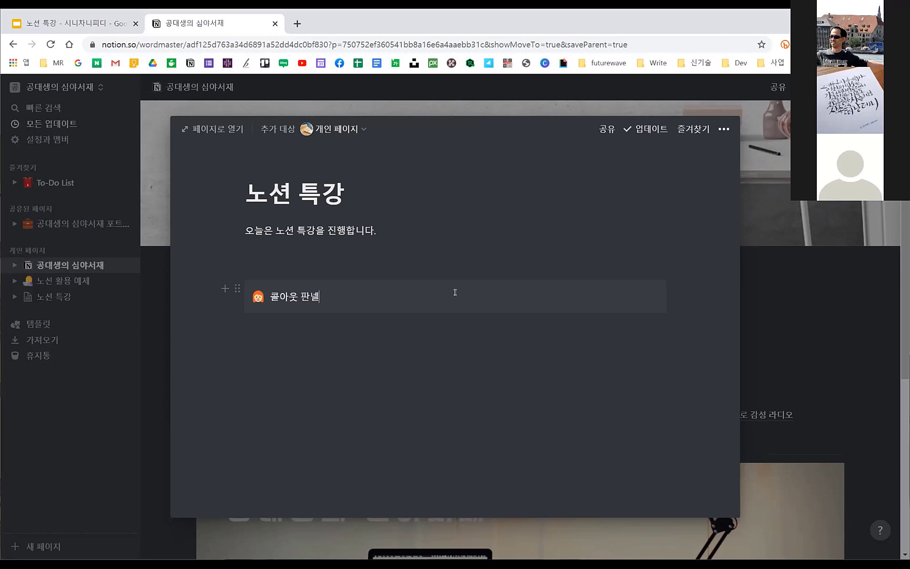
Add a line below the callout and turn it into a bulleted list (글머리 기호 목록) with the slash command.
left_click(400, 332)
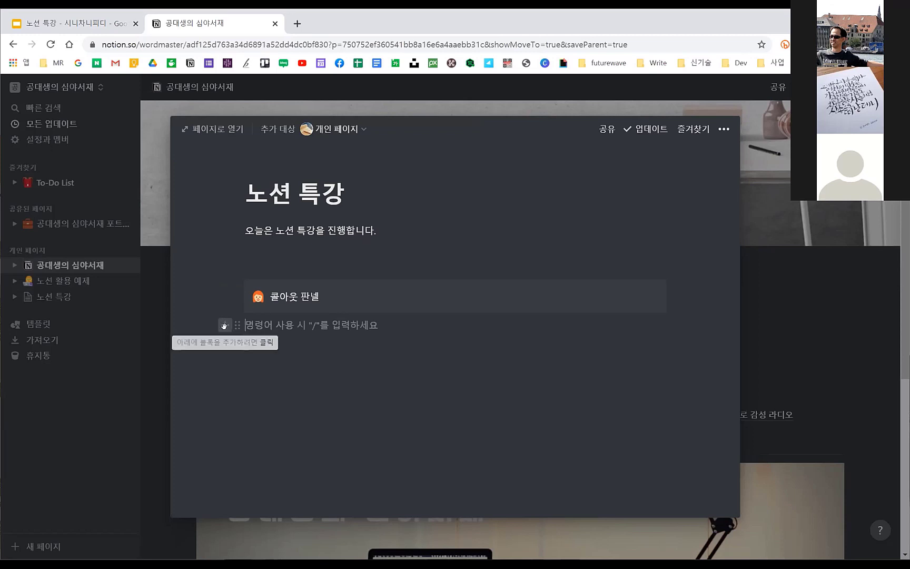
left_click(224, 326)
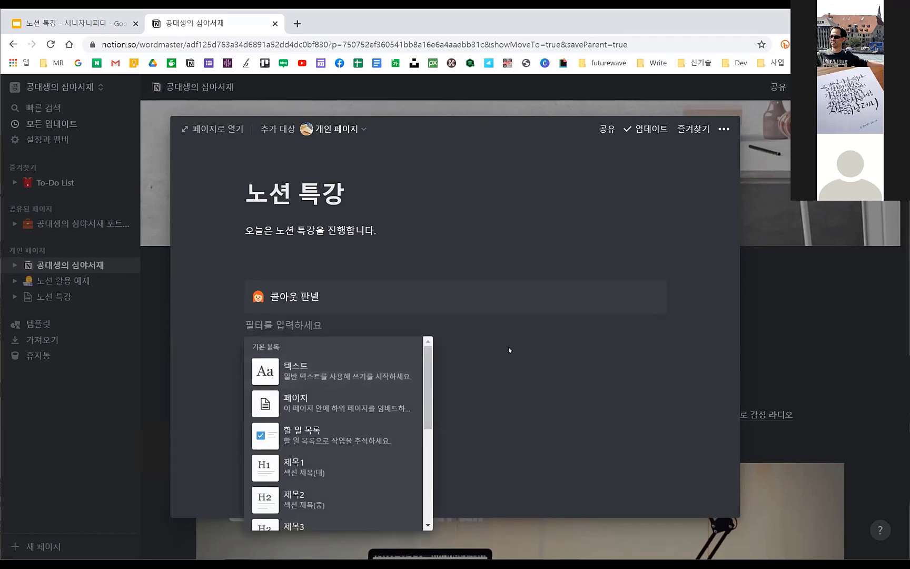
left_click(447, 333)
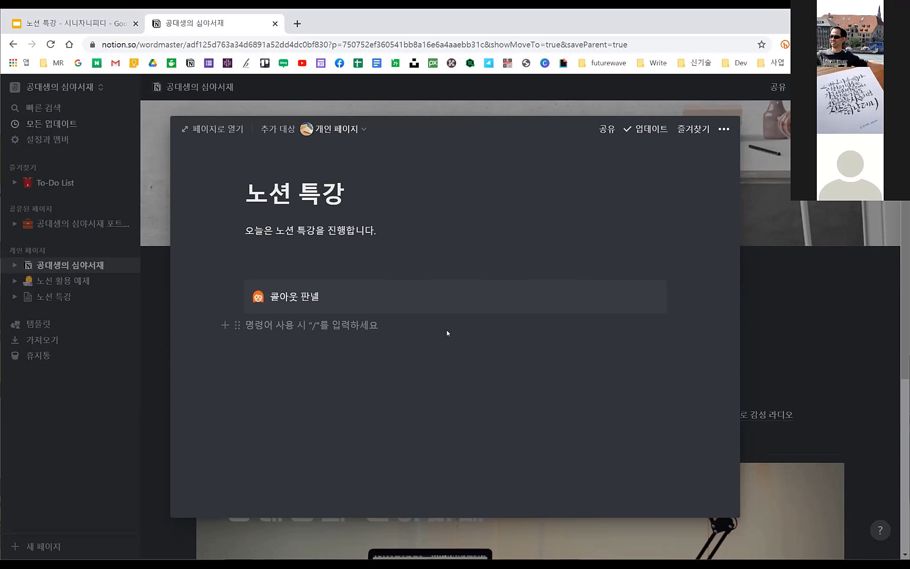
type("/")
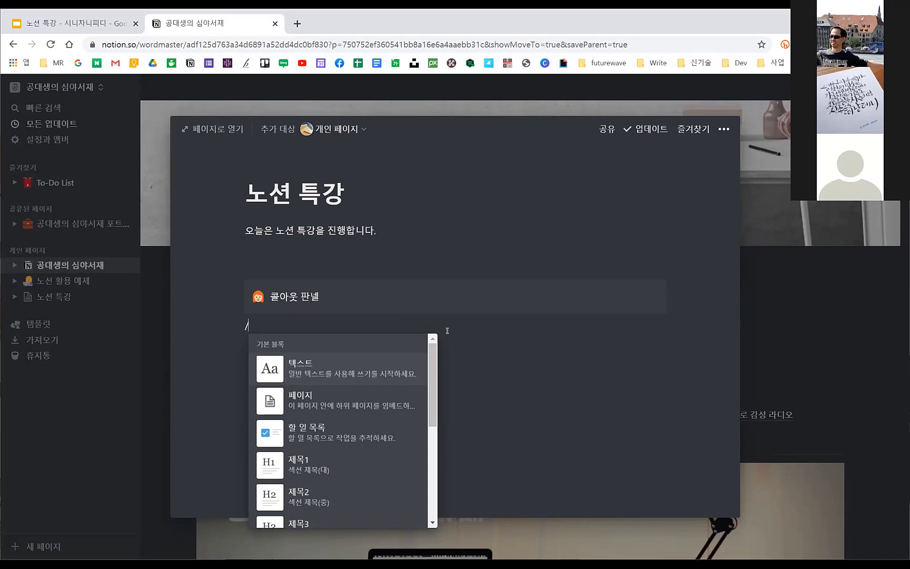
mouse_move(327, 434)
scroll(330, 441, "down", 1)
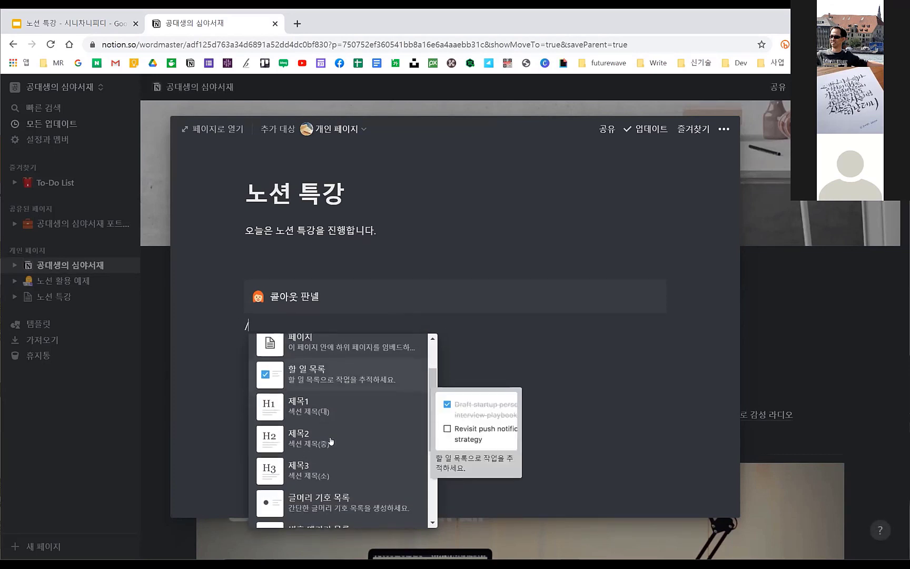
scroll(330, 441, "down", 1)
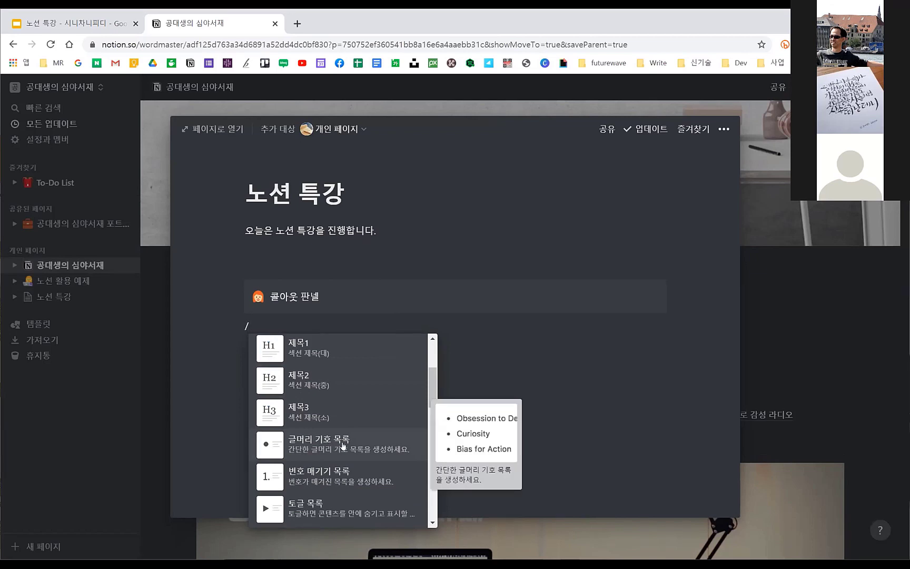
left_click(346, 445)
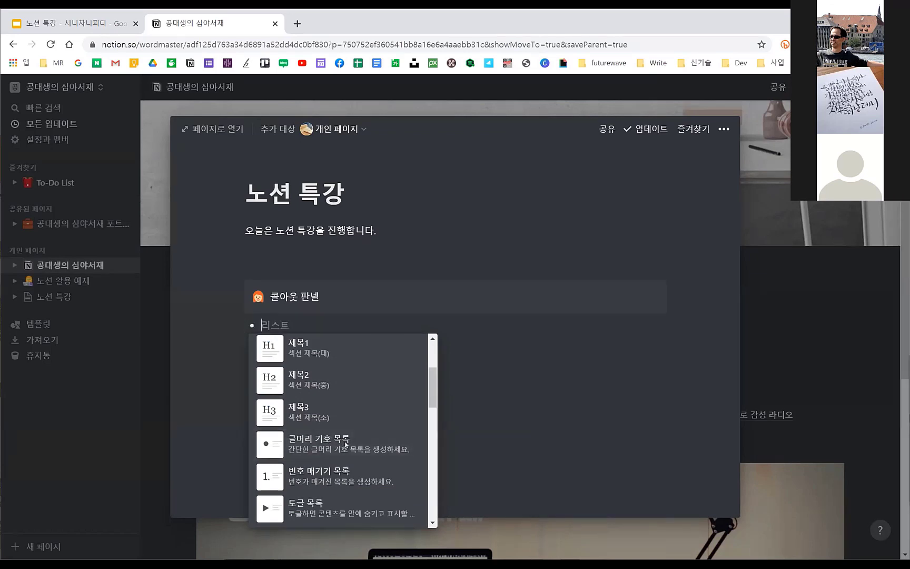
Write "글머리기호1" as the first bullet item.
type("ㄱ")
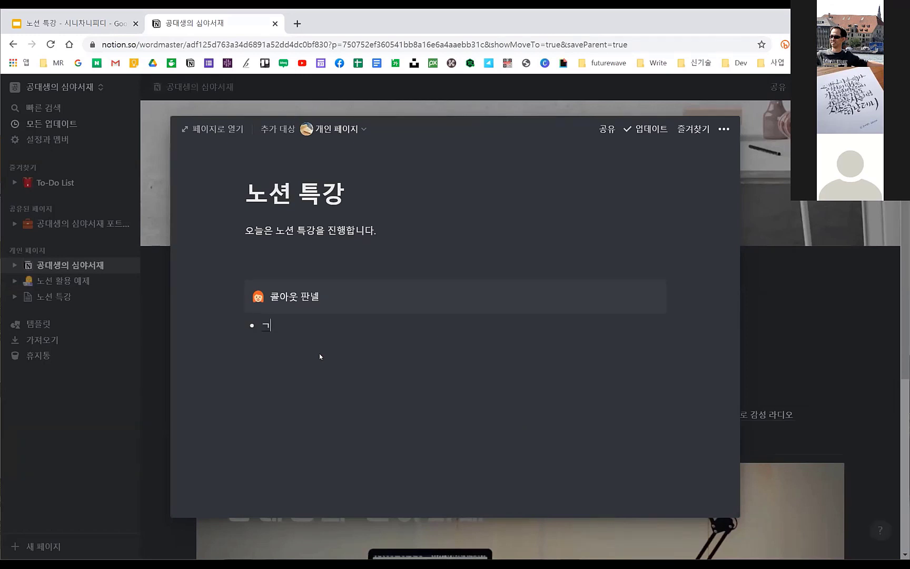
type("글머리기")
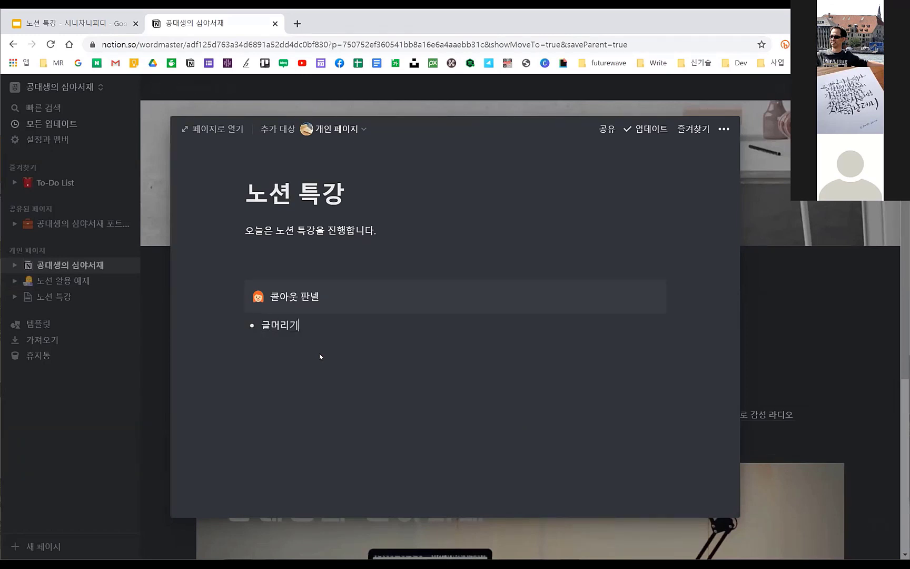
type("로")
key("BackSpace")
key("BackSpace")
type("호1")
Add two more bullet items, "글머리기호2" and "글머리기호3", below the first one.
key("Return")
type("긂머리기호")
key("Return")
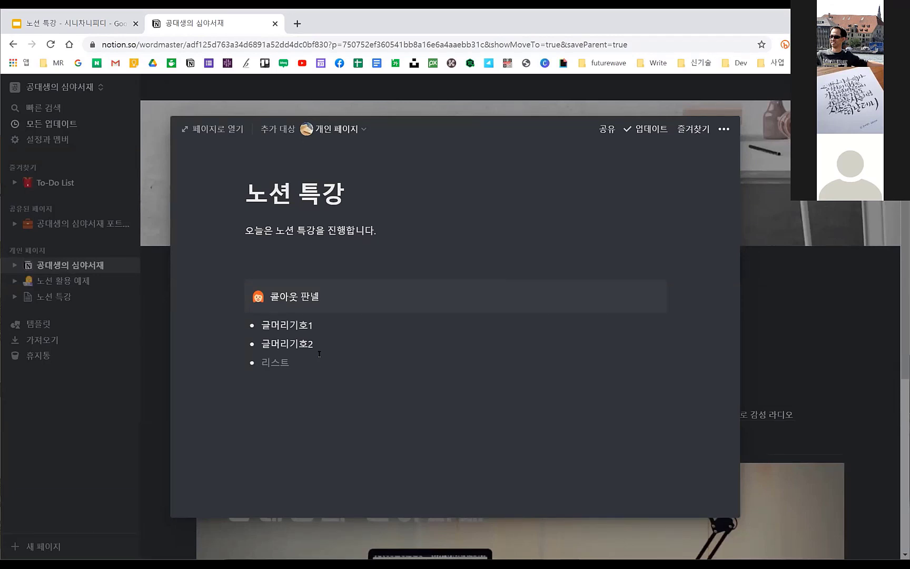
type("글멀")
type("리기호43")
key("BackSpace")
key("BackSpace")
type("3")
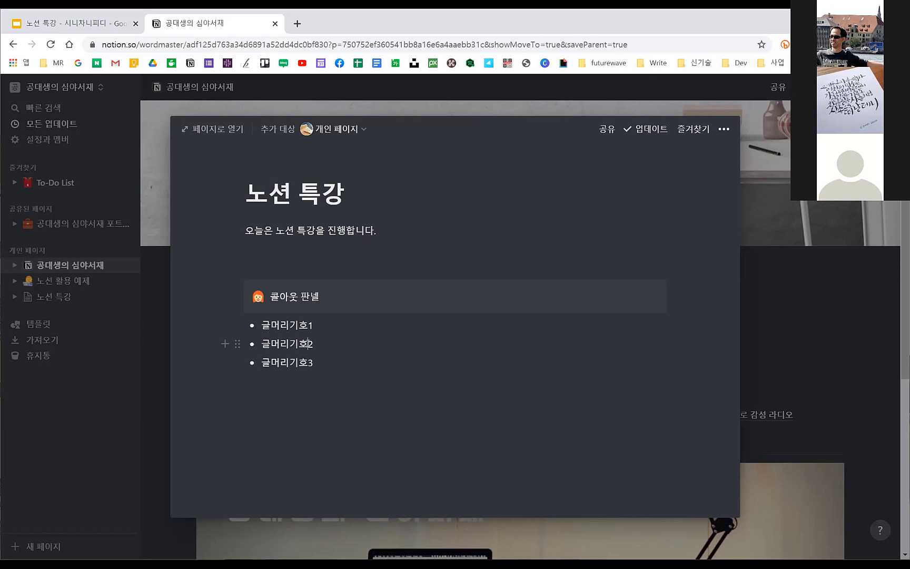
Indent the bullets 글머리기호2 and 글머리기호3 so both sit one level under 글머리기호1.
key("Tab")
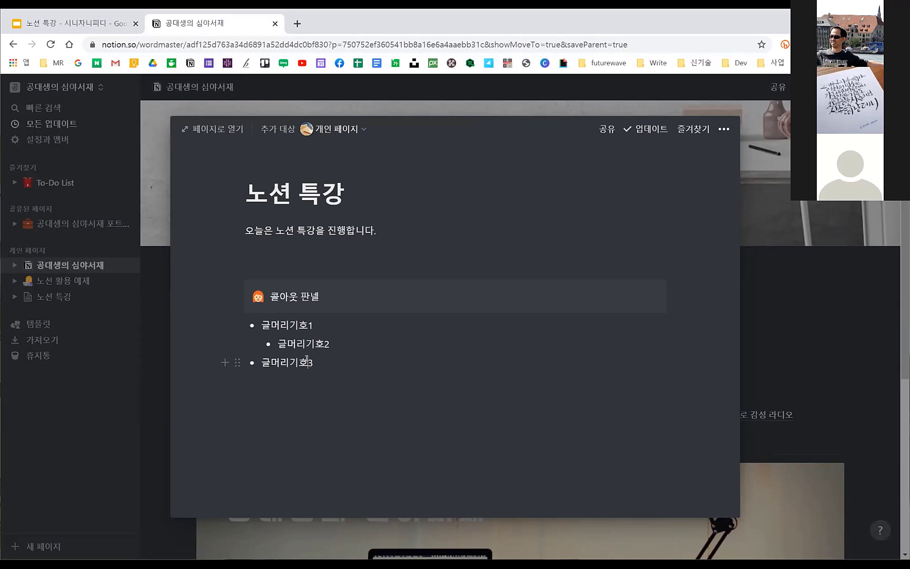
key("Tab")
key("Tab")
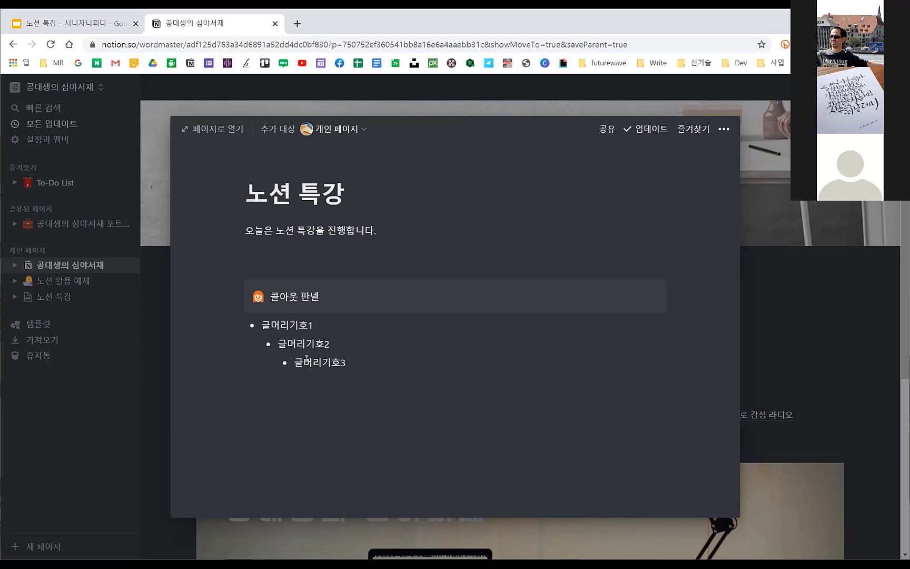
key("shift+Tab")
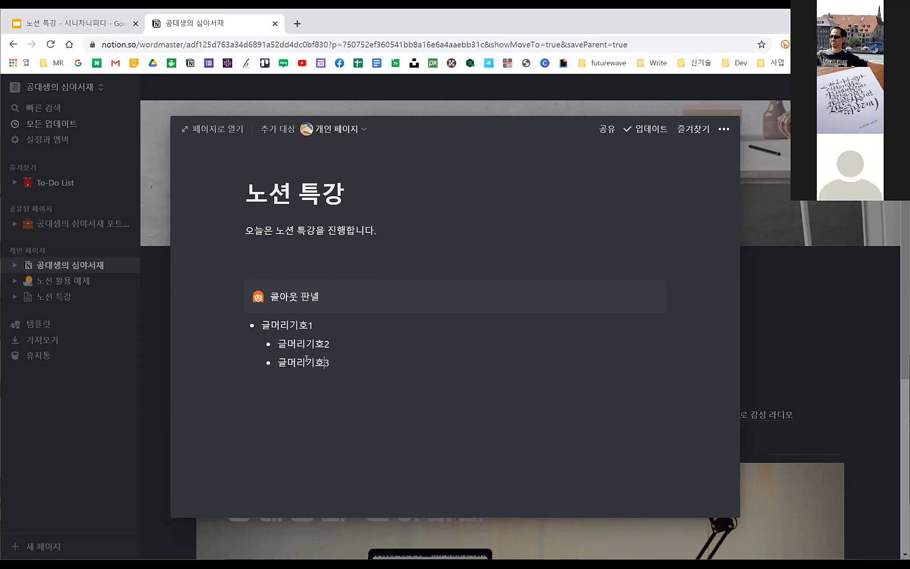
Outdent 글머리기호3 to the same level as 글머리기호1 and end the bulleted list with an empty line below.
key("shift+Tab")
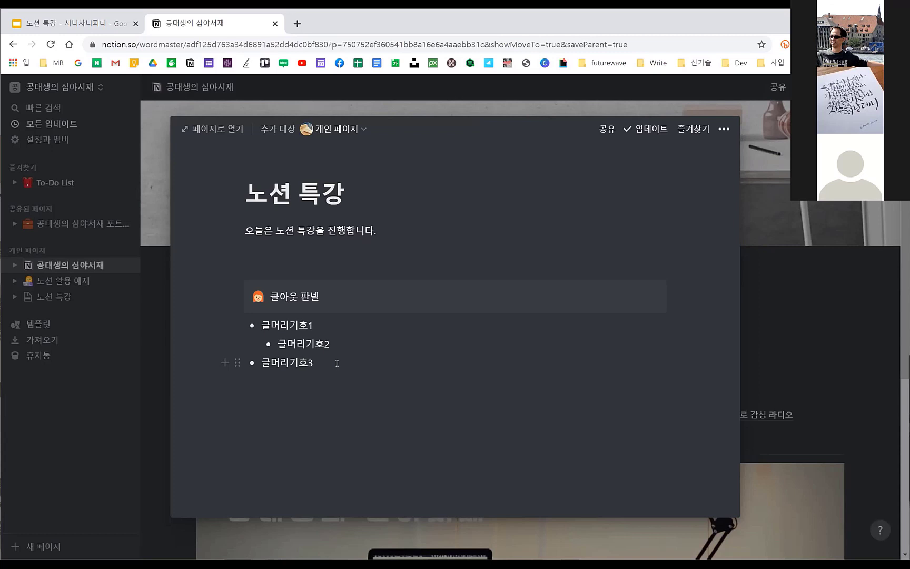
key("Return")
key("Return")
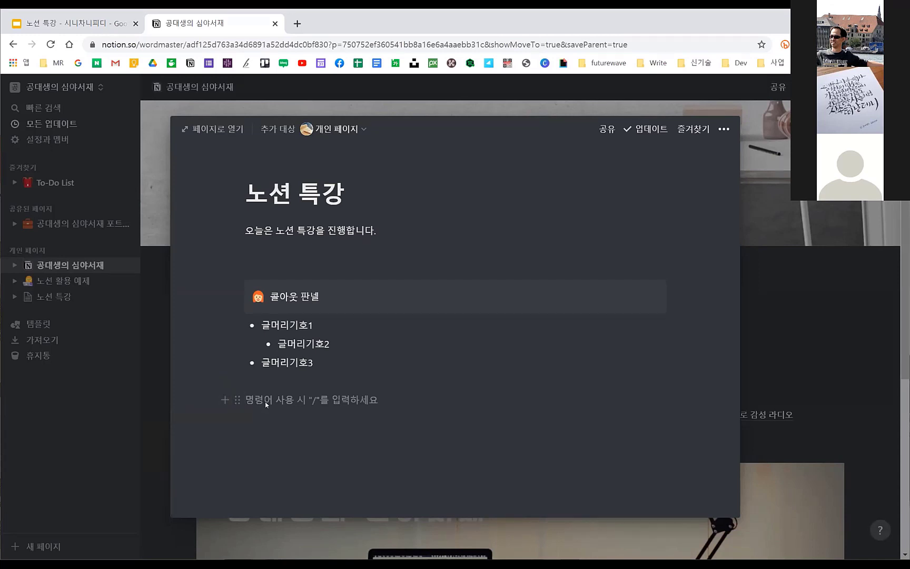
Browse the block types offered by the slash command below the bulleted list, down to the list blocks, without inserting one.
type("/")
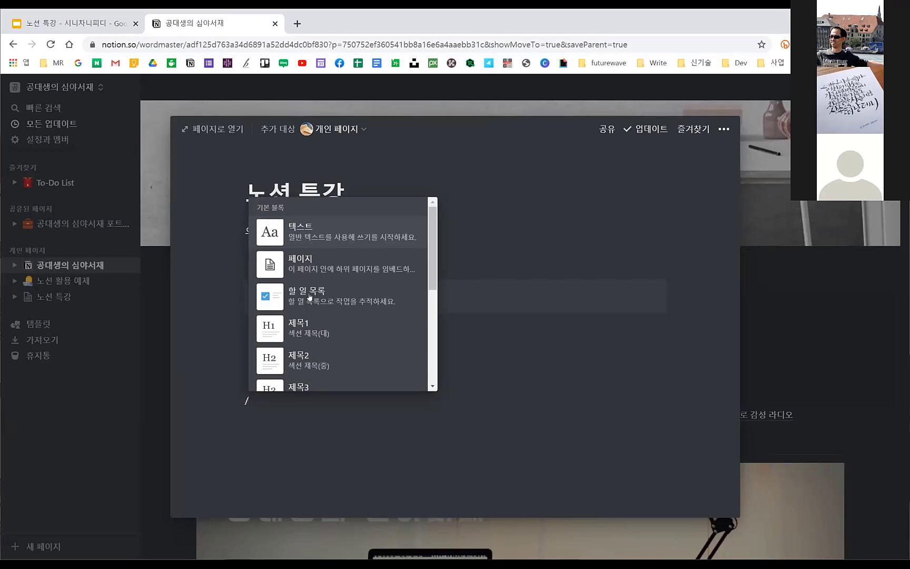
scroll(324, 328, "down", 1)
scroll(325, 328, "down", 1)
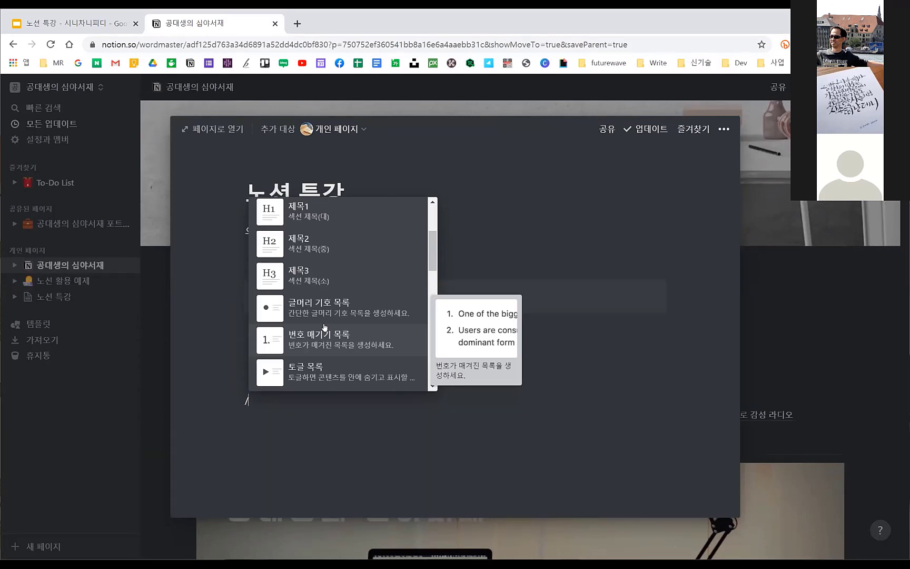
left_click(579, 433)
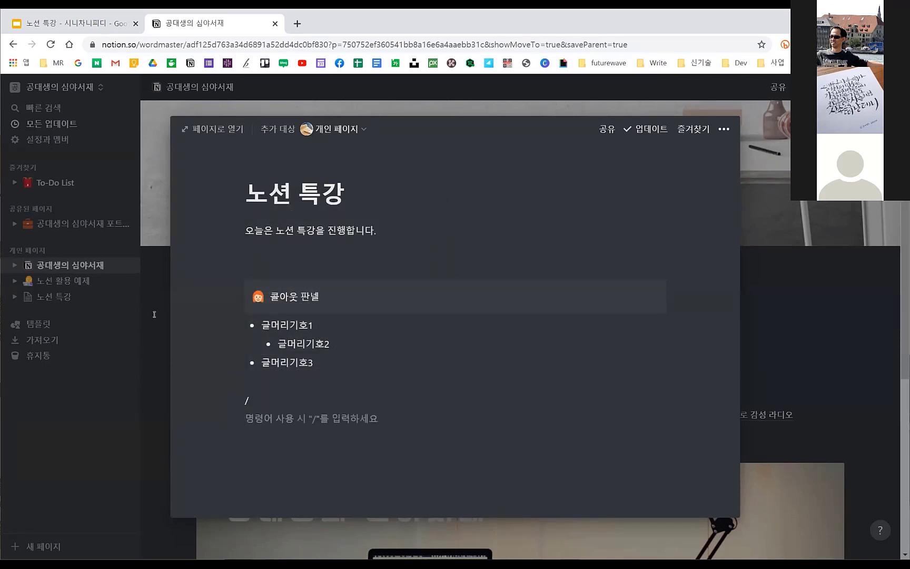
Close the 노션 특강 page preview and create a new personal page titled 노션 정규 강의.
left_click(60, 287)
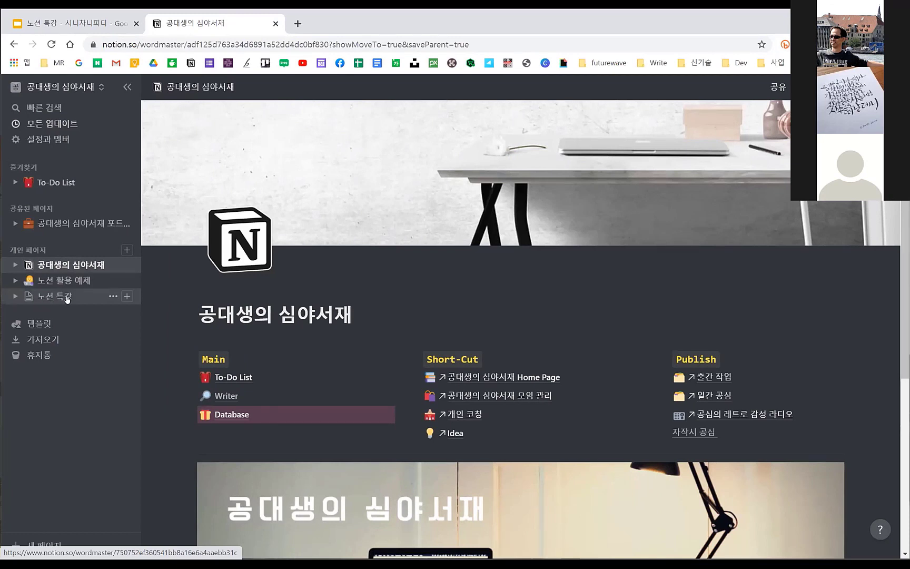
left_click(56, 546)
type("노")
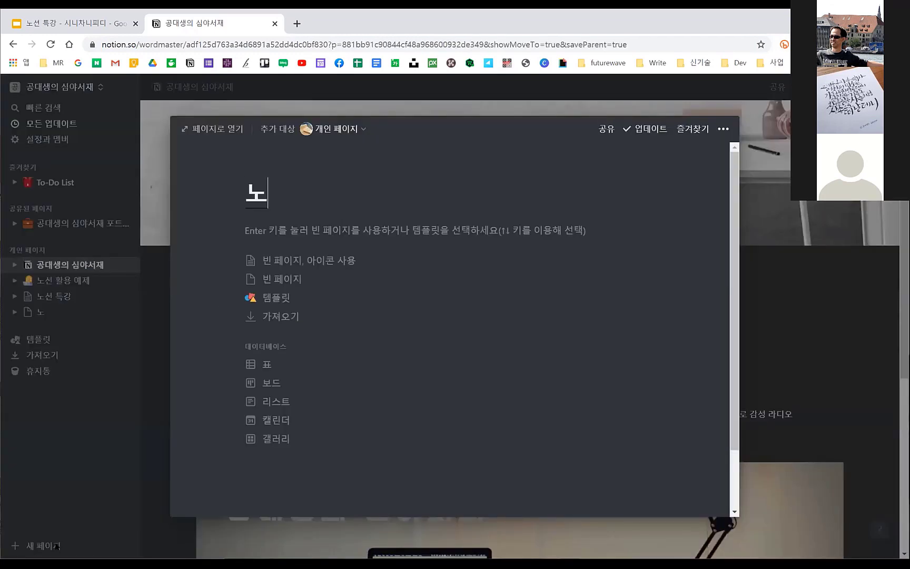
type("션 ㅌ")
key("BackSpace")
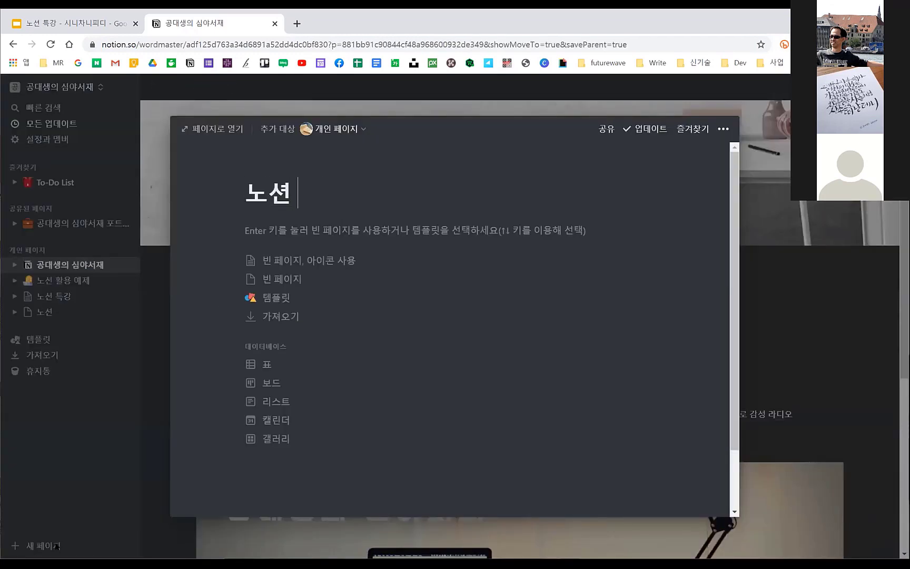
type("저ㅇㅅㄱ")
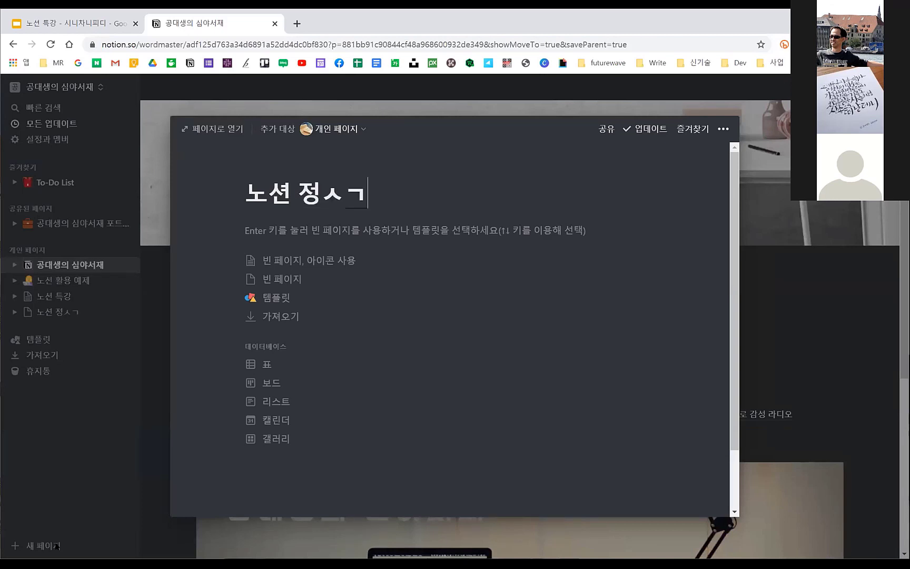
key("BackSpace")
type("ㅜ")
key("BackSpace")
key("BackSpace")
type("ㄱㅠ ㄱㅏㅇㅇㅢ")
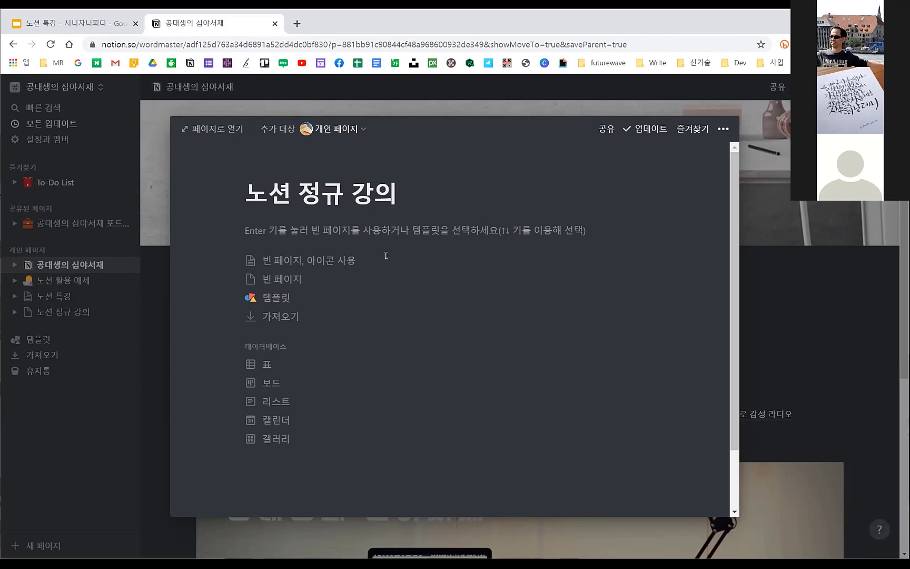
Nest the page 노션 정규 강의 inside 노션 특강 and open 노션 특강.
left_click(69, 319)
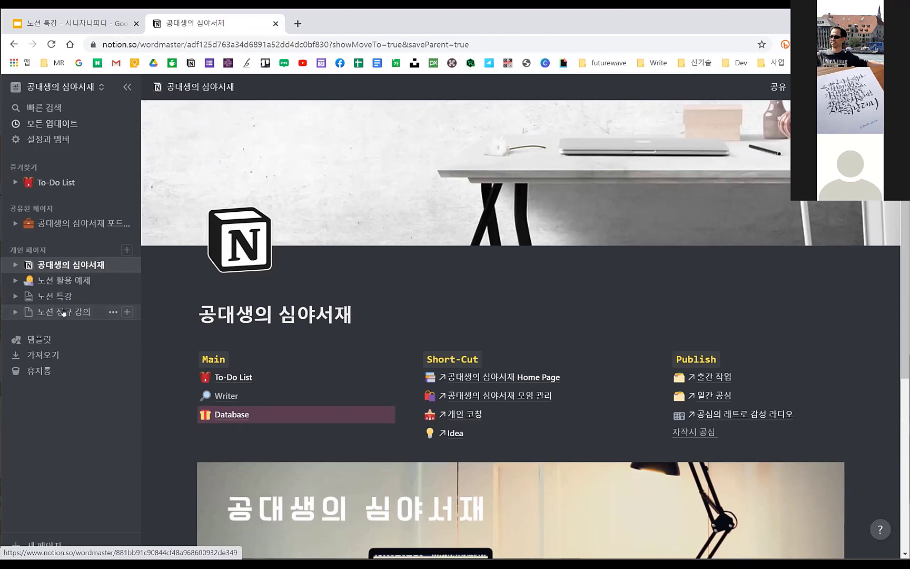
left_click_drag(64, 313, 64, 298)
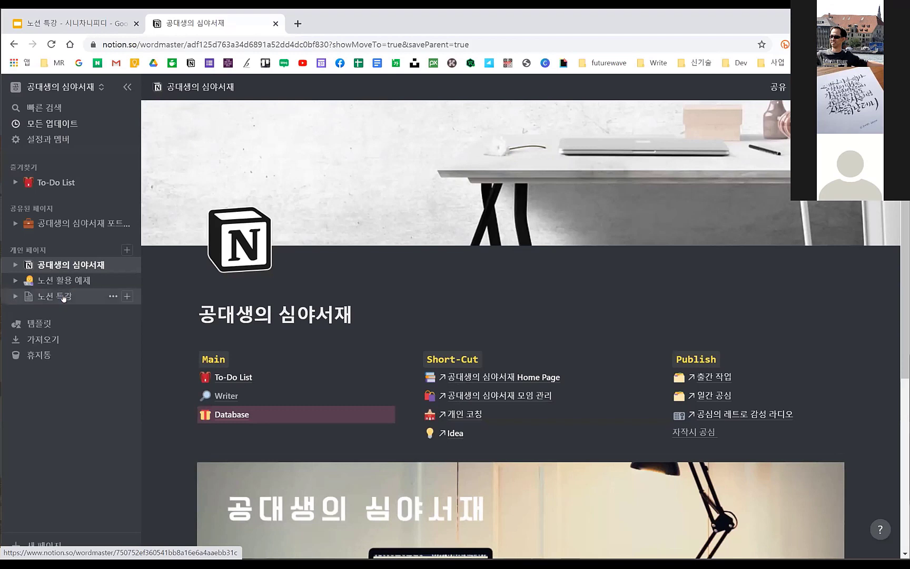
left_click(14, 297)
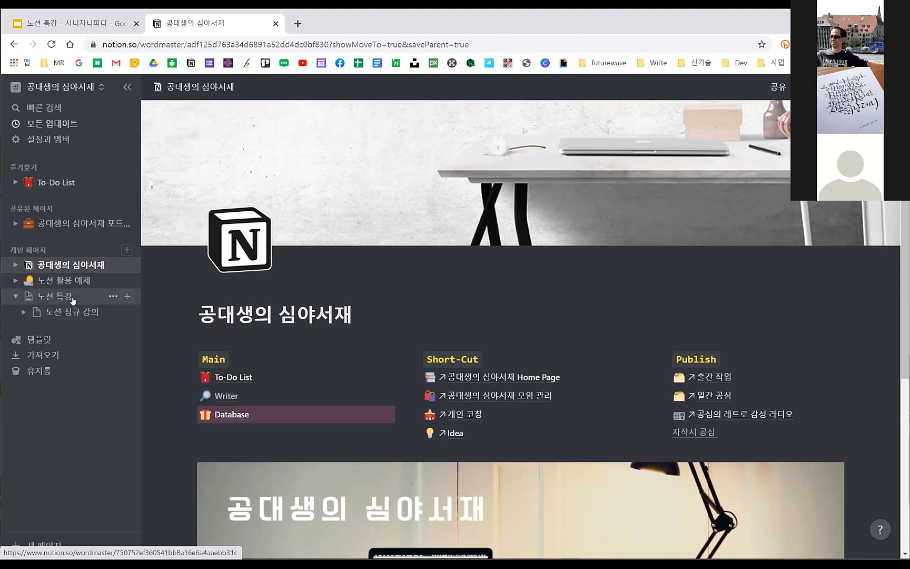
left_click(72, 299)
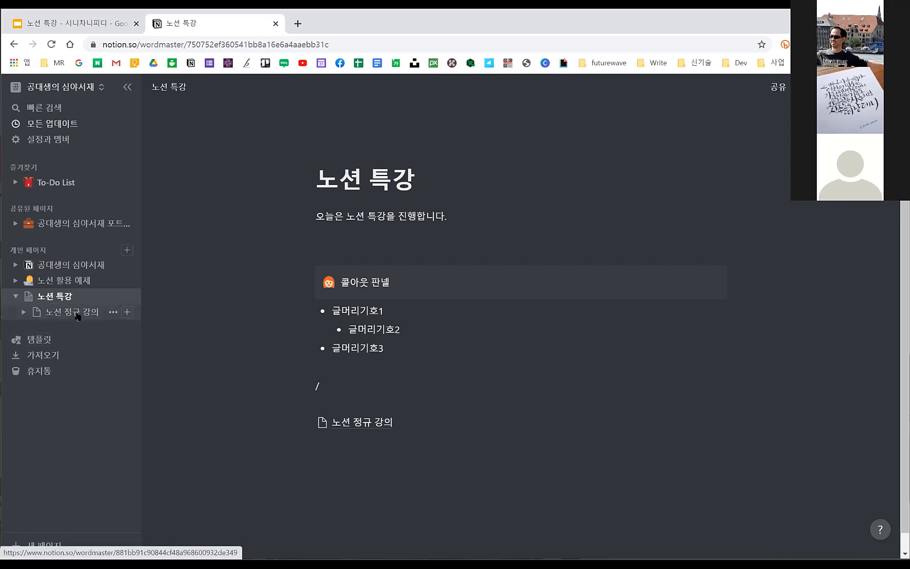
Move the page 노션 정규 강의 back out of 노션 특강 to the top level of 개인 페이지.
left_click_drag(76, 314, 22, 324)
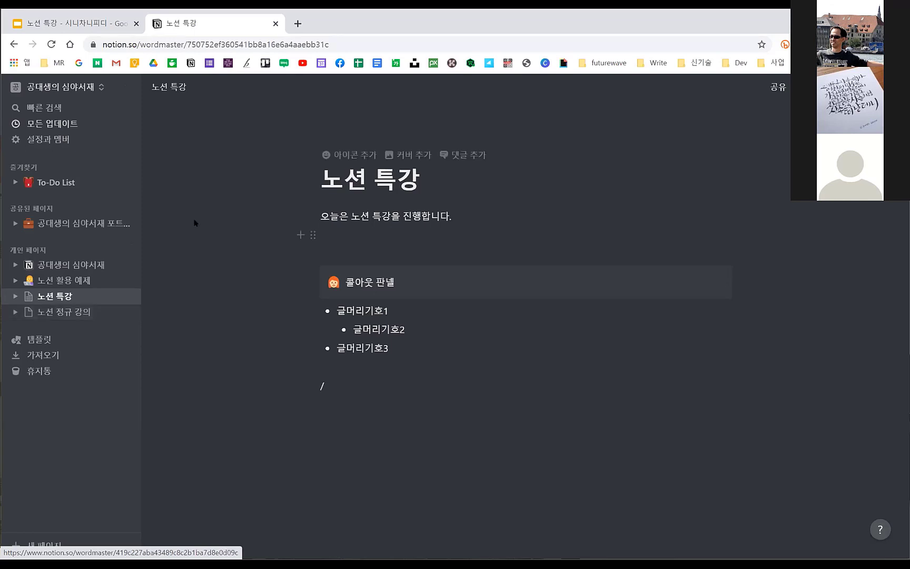
Open the To-Do List page from 공대생의 심야서재 and hide the sidebar.
left_click(86, 266)
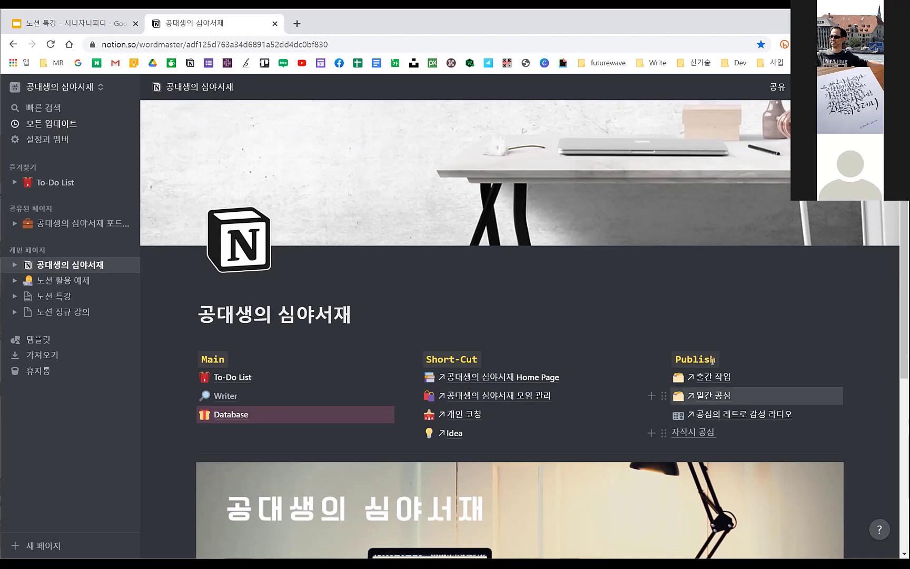
left_click(219, 377)
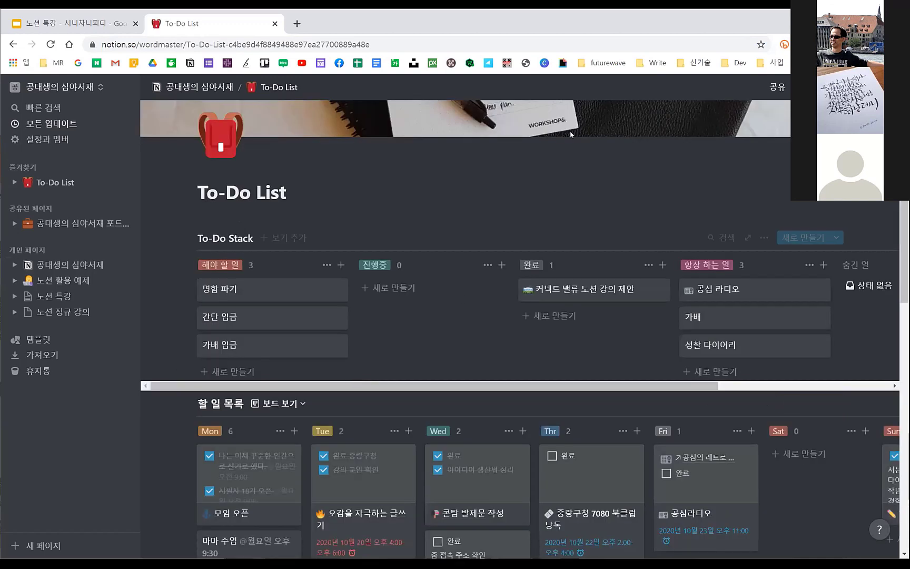
scroll(535, 209, "down", 1)
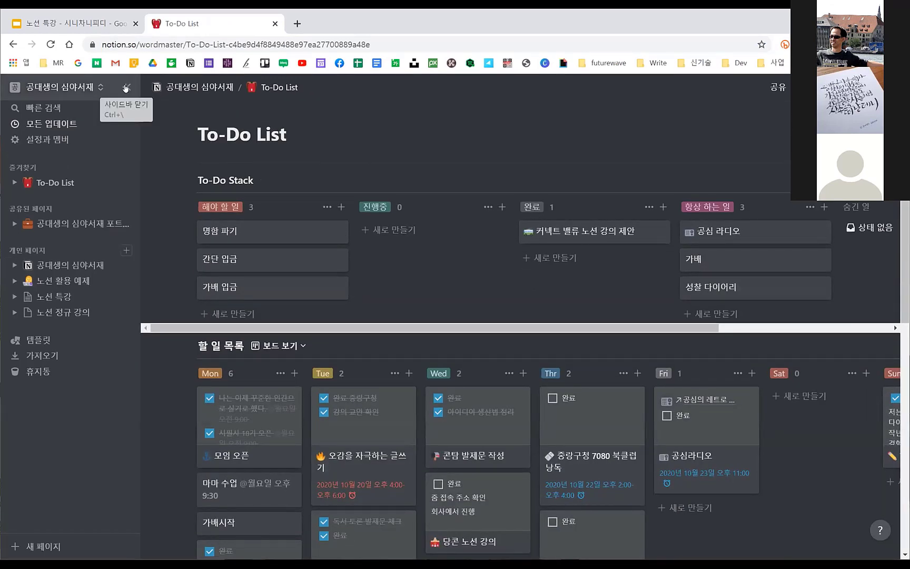
left_click(125, 87)
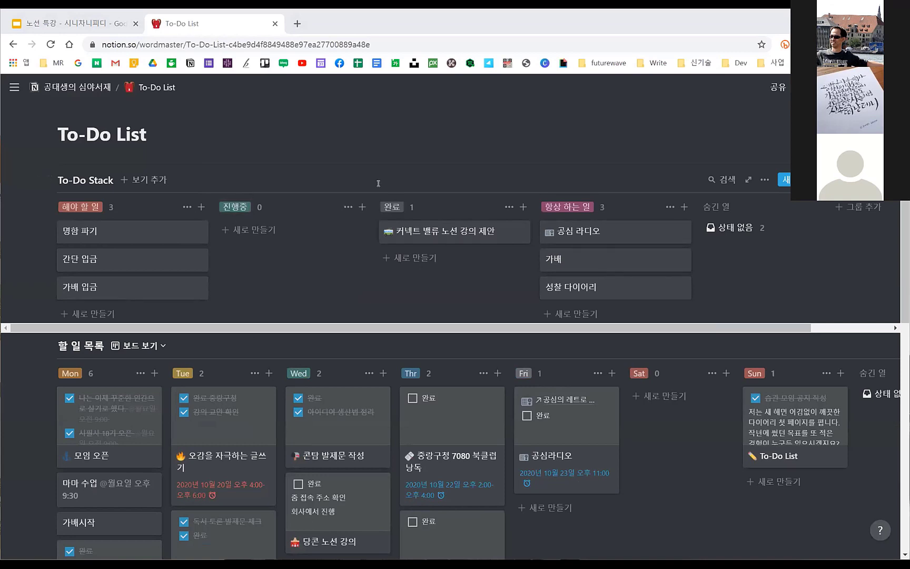
Move the card 명함 파기 to 진행중 in To-Do Stack and return it to 해야 할 일.
left_click_drag(105, 240, 122, 226)
left_click_drag(196, 231, 275, 227)
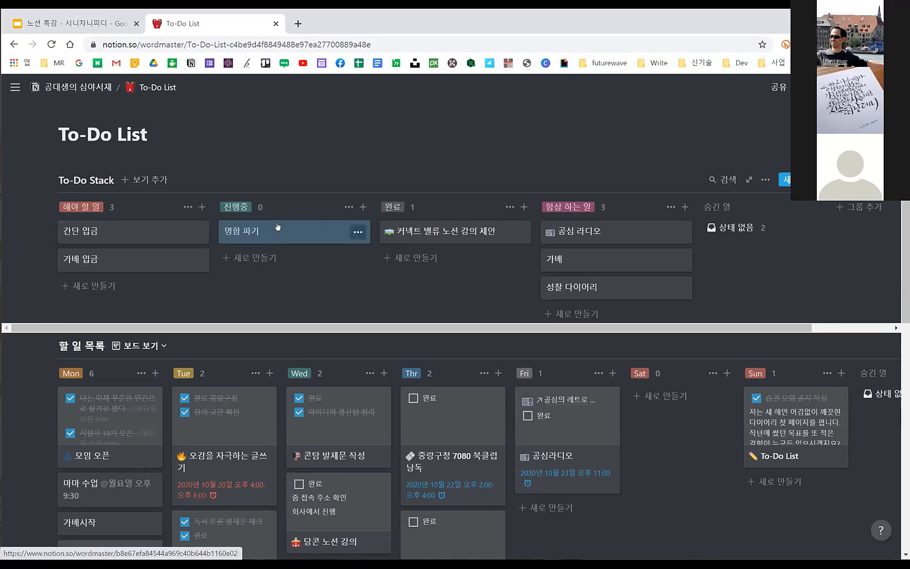
left_click_drag(409, 243, 127, 217)
Move the card 공심 오픈프로필 변경 below 커넥트밸류 메일 발송 in the Mon column of 할 일 목록.
scroll(304, 285, "down", 2)
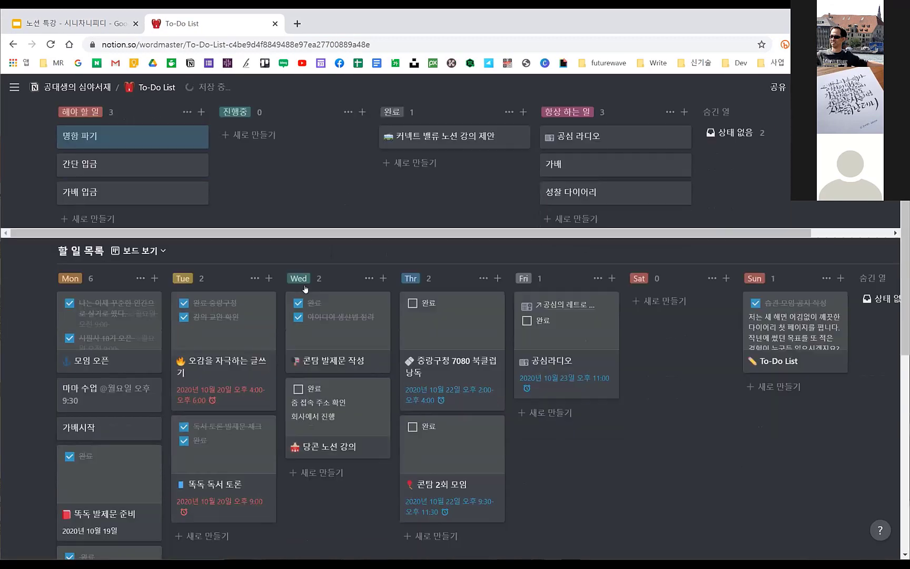
scroll(305, 285, "down", 1)
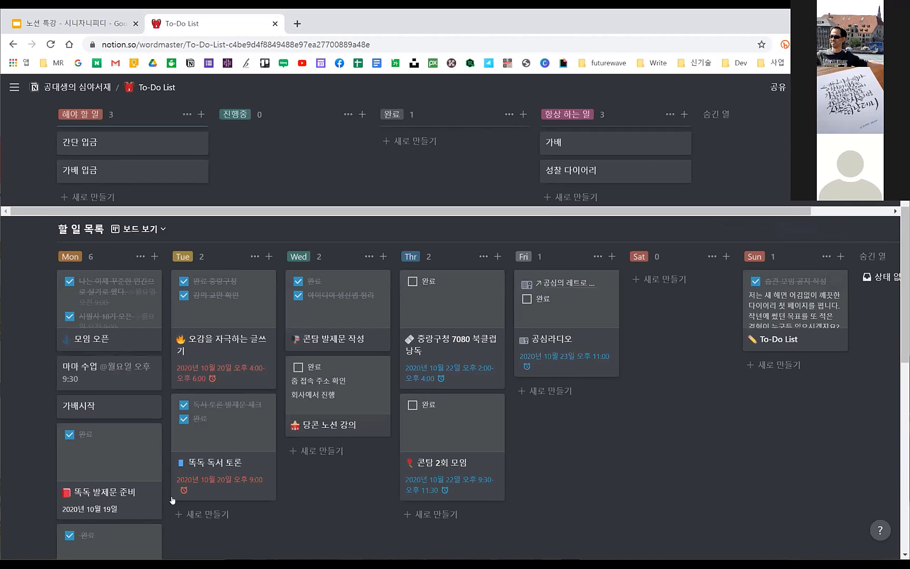
scroll(108, 287, "down", 1)
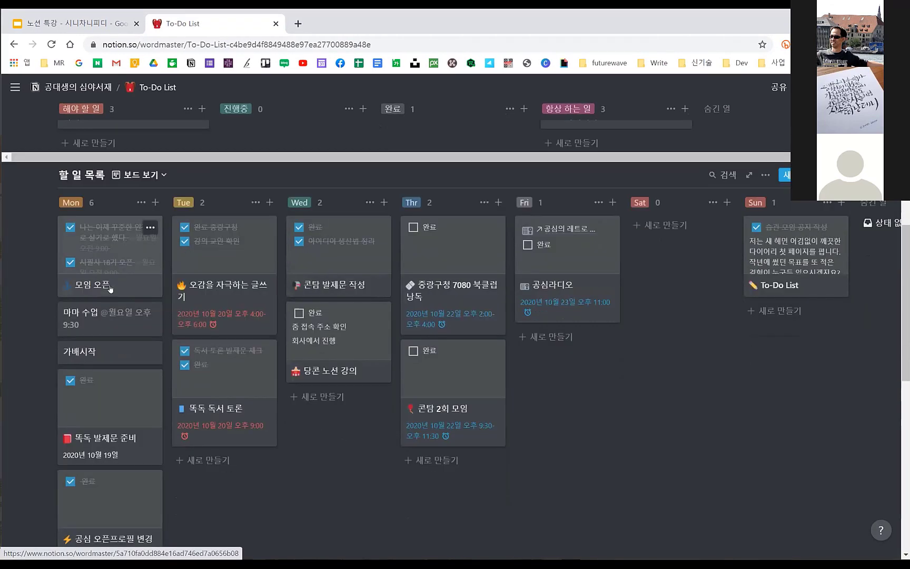
scroll(110, 288, "down", 1)
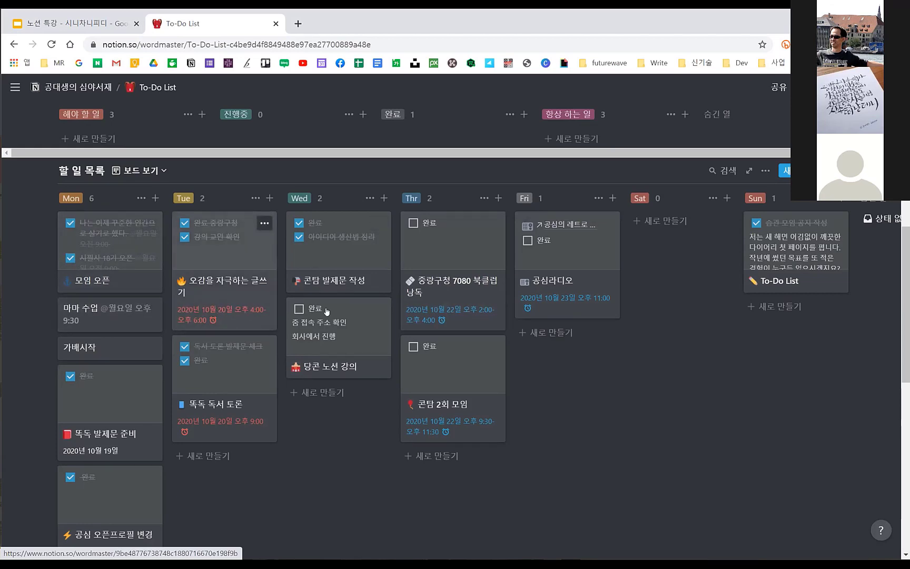
scroll(330, 308, "down", 3)
scroll(157, 268, "down", 1)
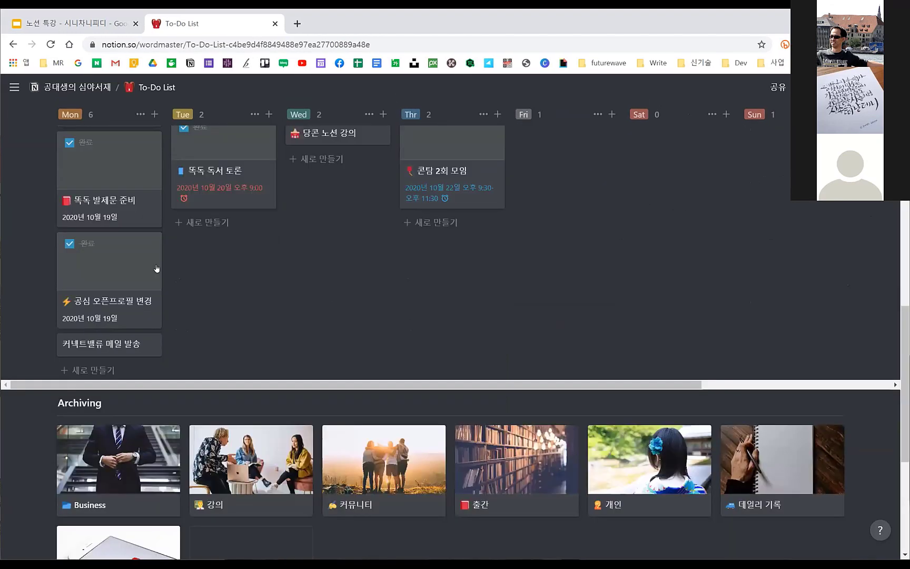
left_click_drag(148, 289, 95, 332)
scroll(181, 263, "up", 2)
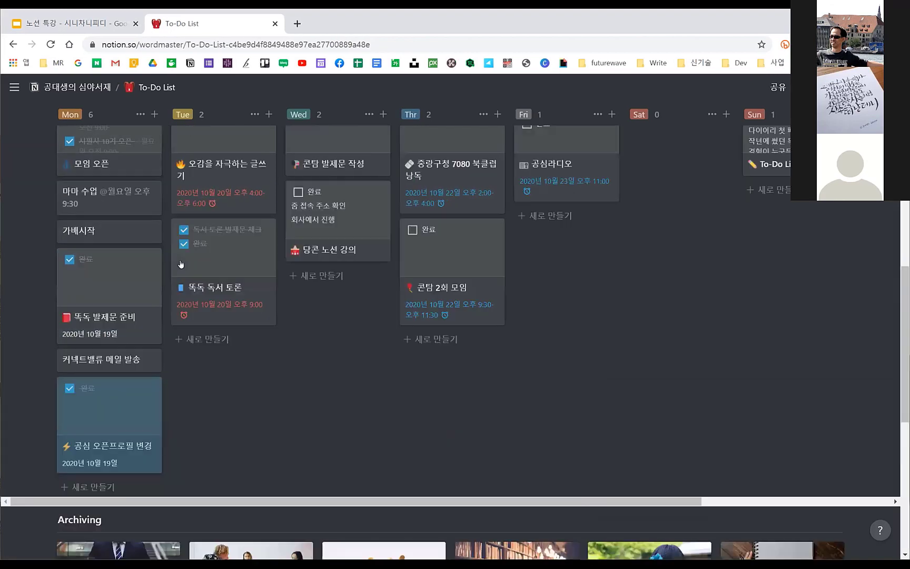
scroll(105, 148, "up", 2)
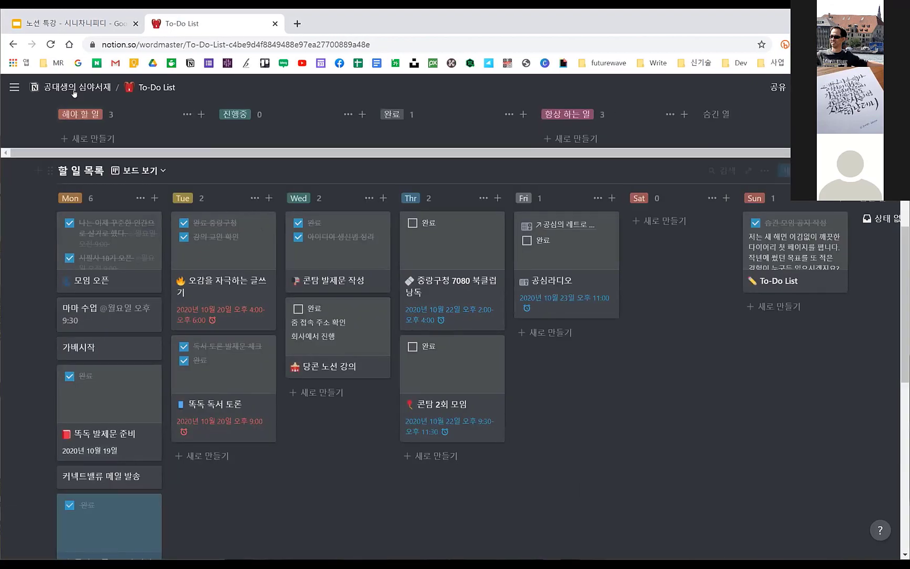
Return to the 공대생의 심야서재 page and open its Database page to view the list of entries.
key("alt+Left")
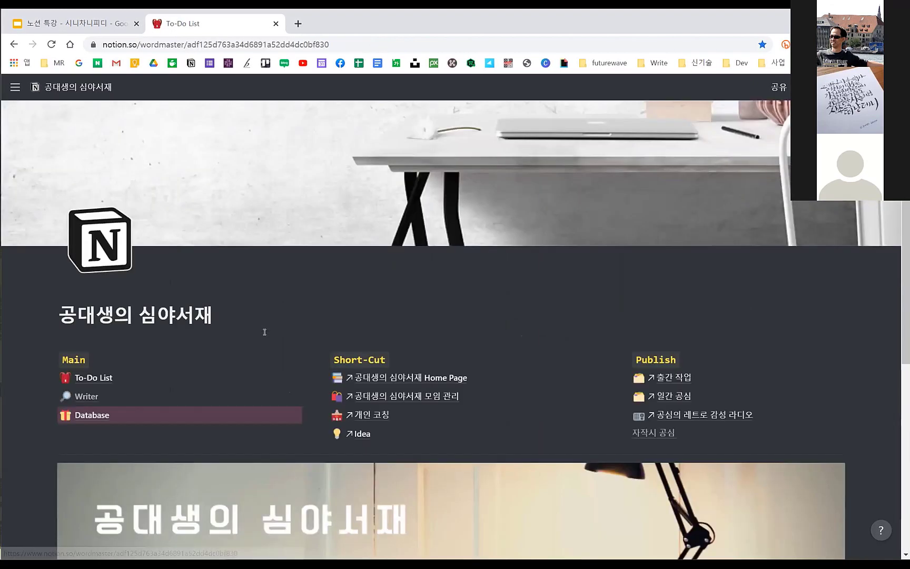
left_click(98, 413)
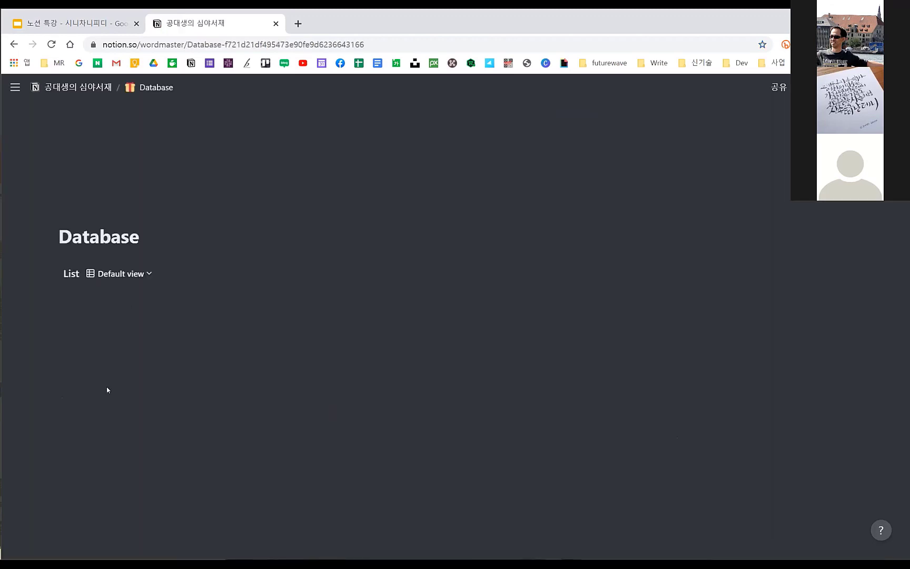
scroll(211, 342, "down", 2)
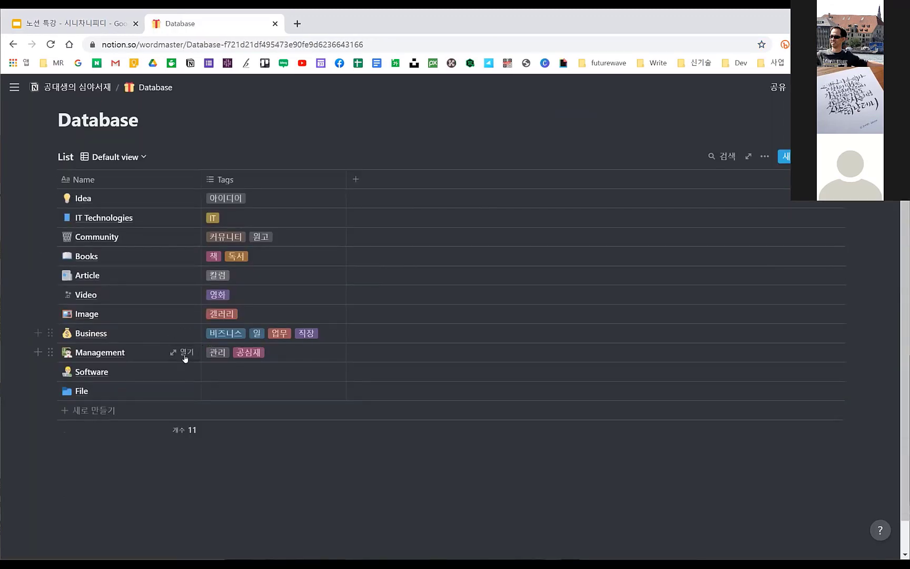
Open the 유료 영상 page from the Video entry and view its 노션 특강 card.
left_click(186, 298)
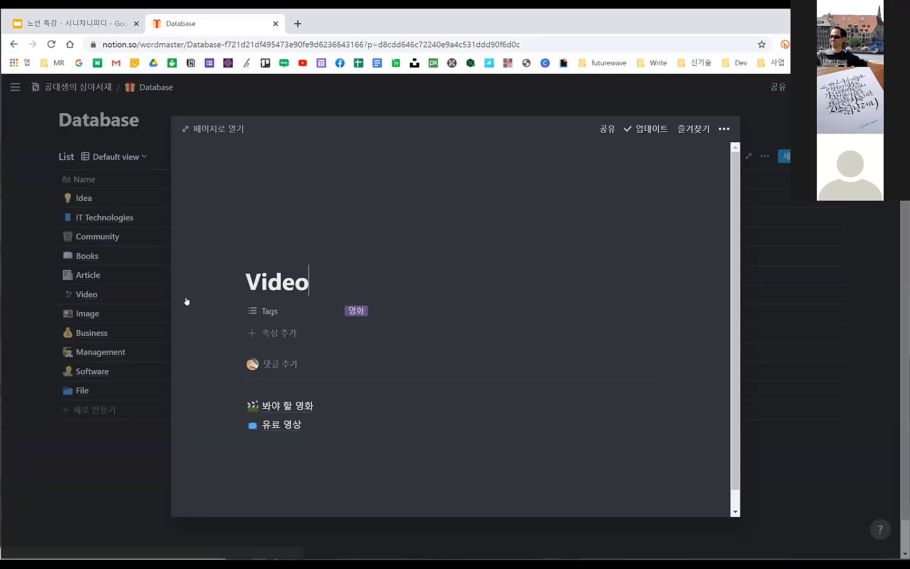
left_click(297, 424)
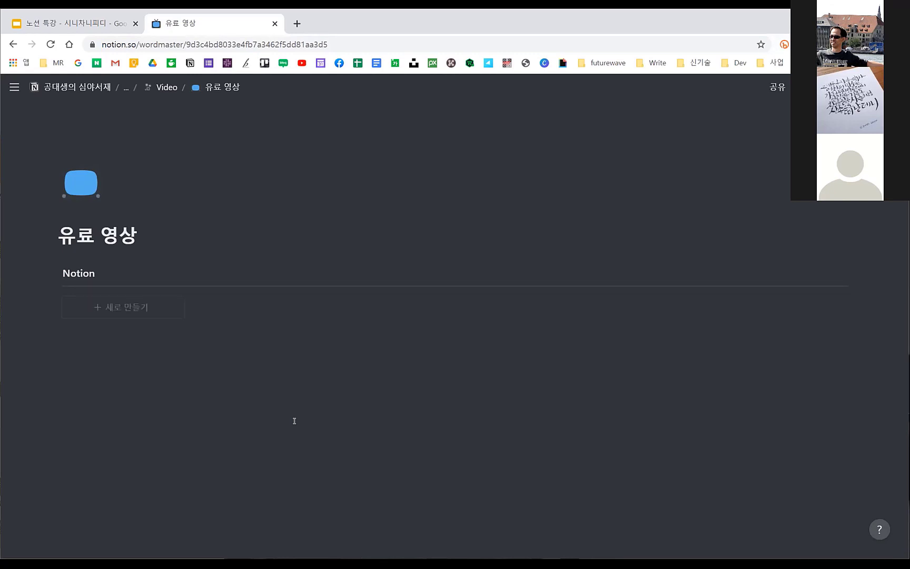
left_click(167, 87)
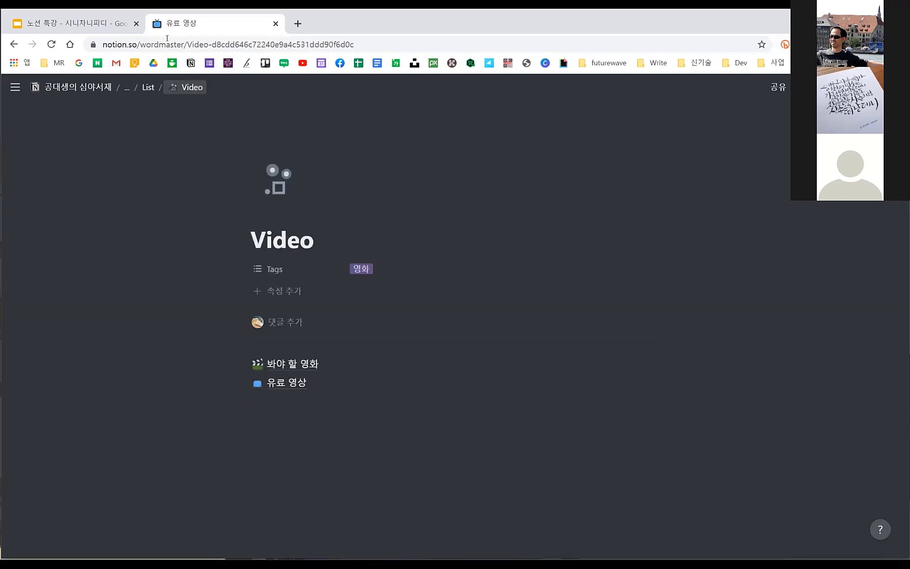
left_click(291, 379)
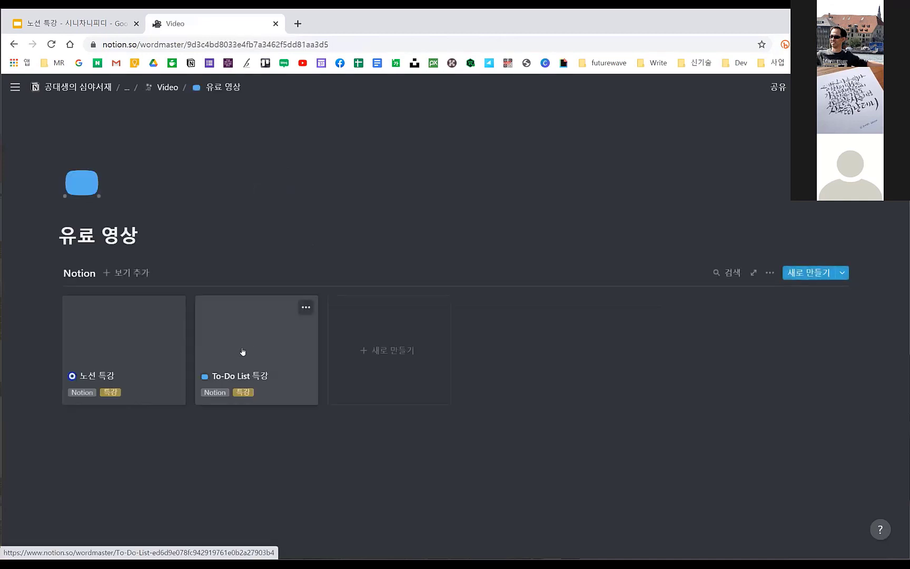
left_click(127, 328)
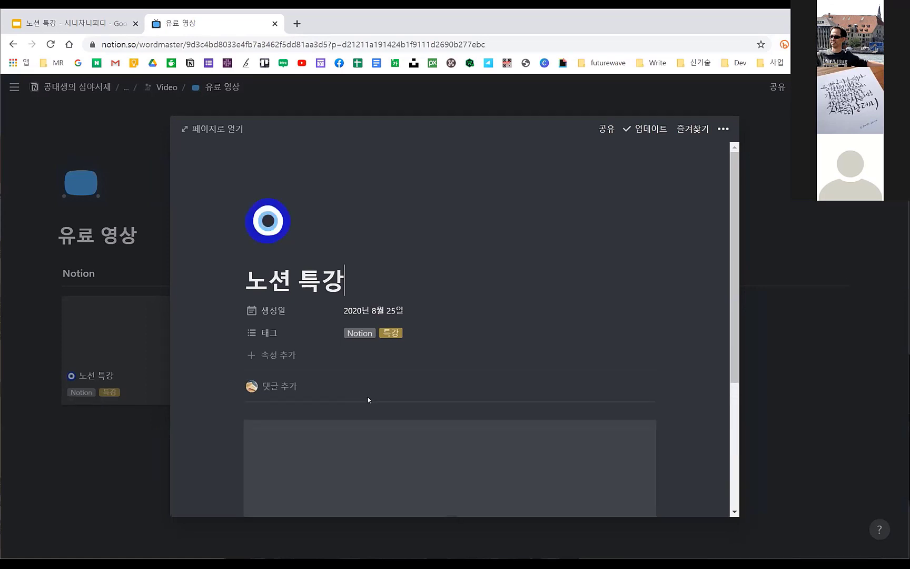
View the embedded video in the 노션 특강 card, close the card and return to the Database page.
scroll(443, 343, "down", 3)
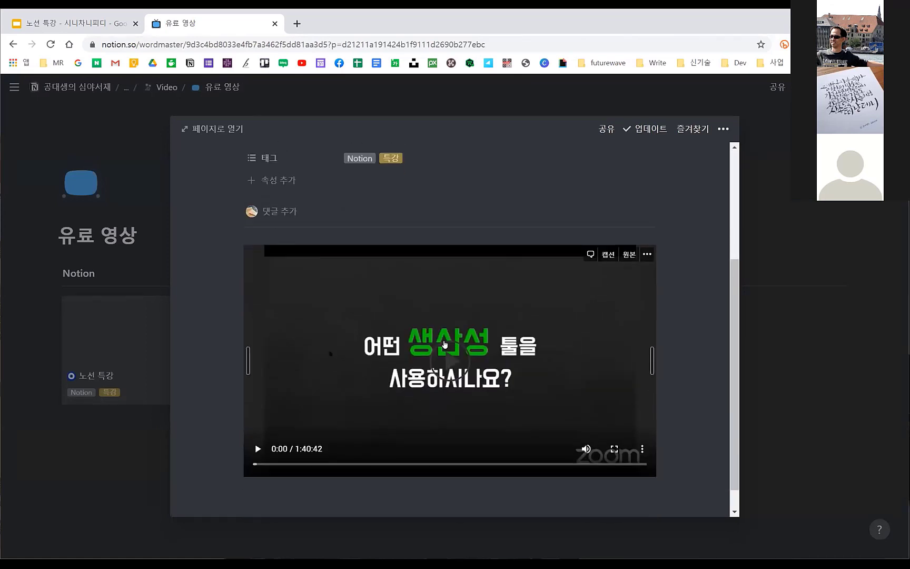
key("Escape")
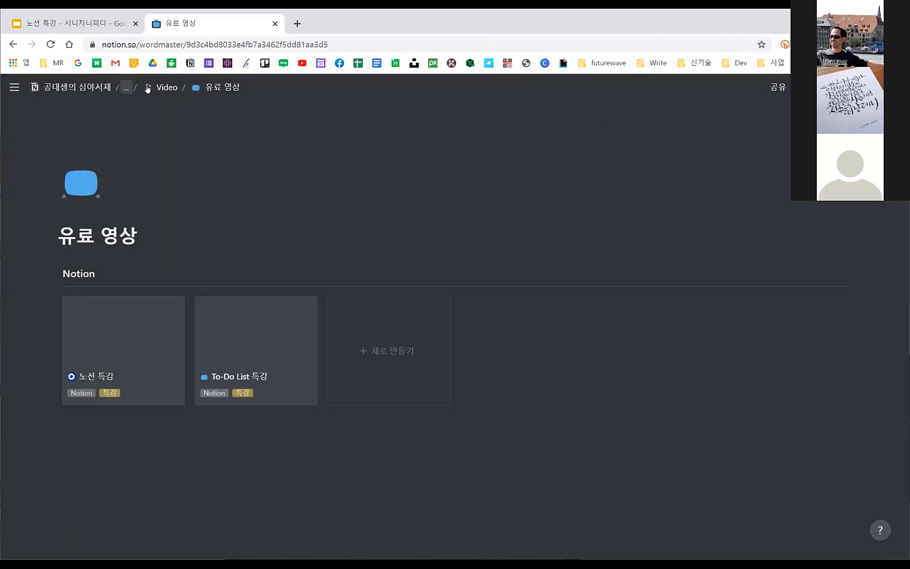
key("alt+Left")
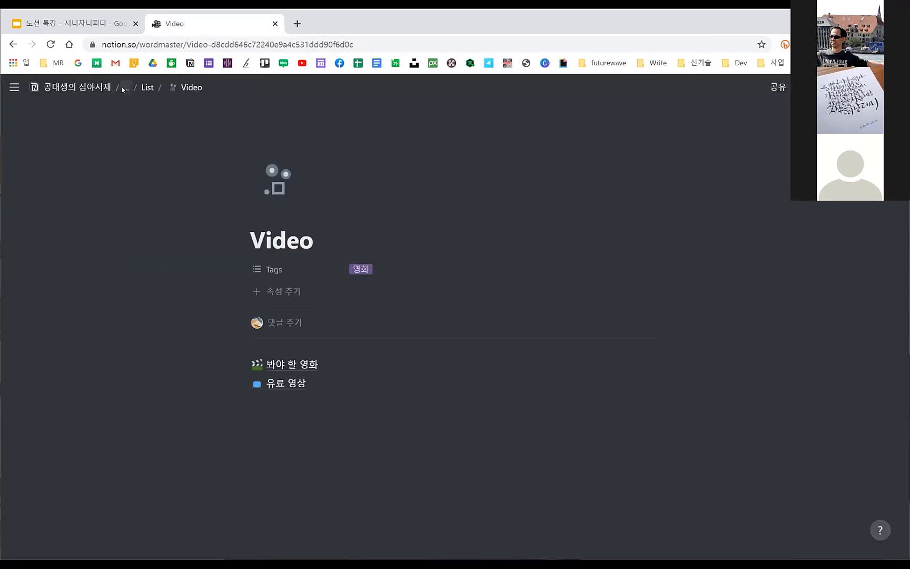
left_click(125, 88)
left_click(120, 113)
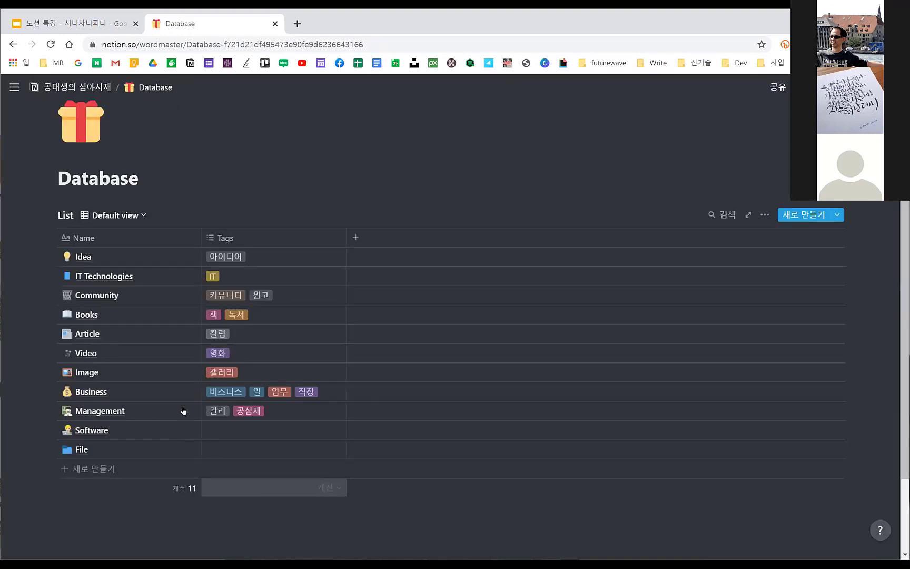
Open the 수업 녹음 page from the Management entry and look through the audio and video files in its 녹음 table.
left_click(183, 410)
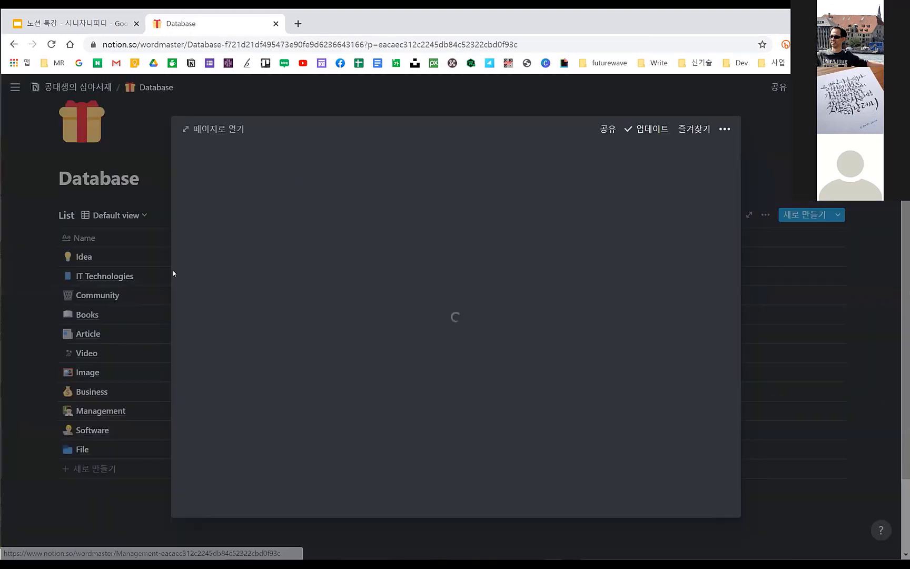
scroll(336, 442, "down", 3)
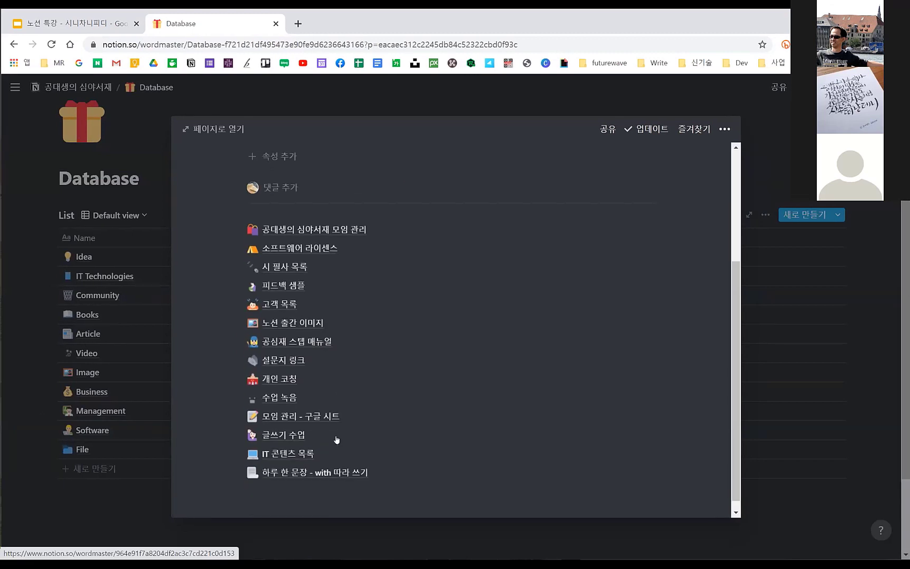
left_click(284, 388)
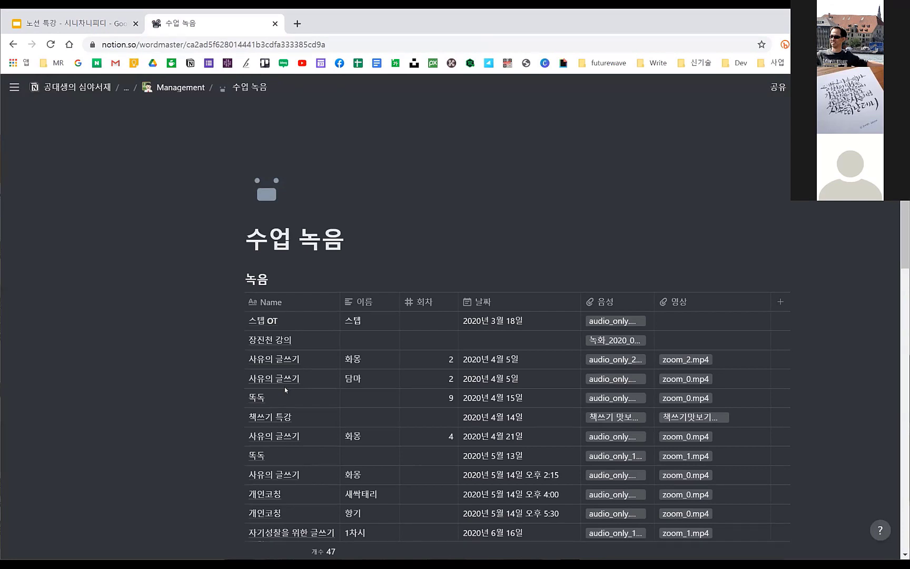
scroll(515, 352, "down", 3)
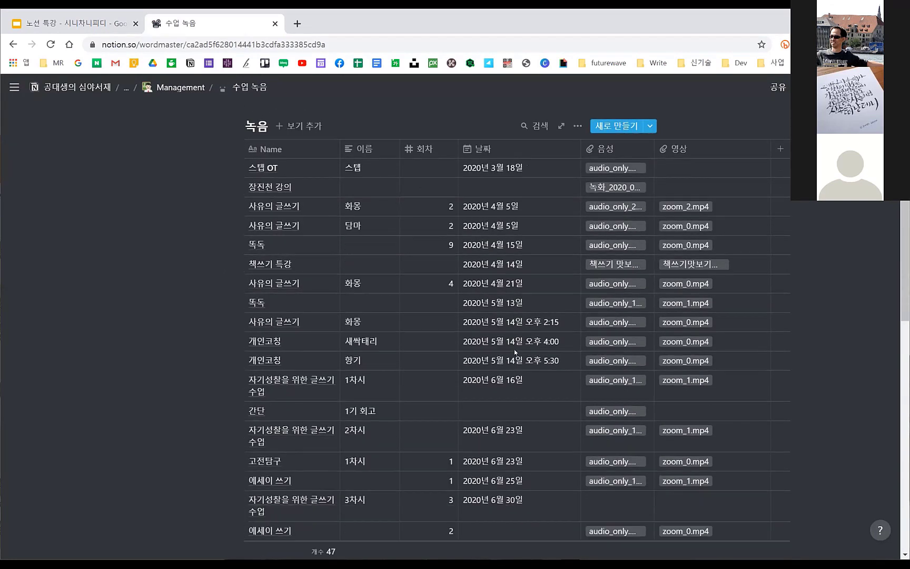
scroll(514, 352, "down", 1)
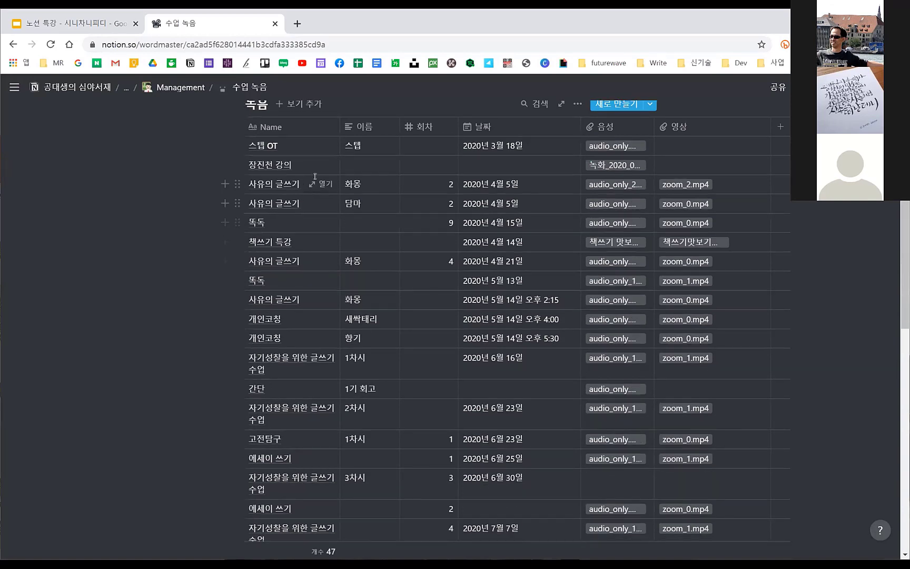
scroll(298, 272, "down", 4)
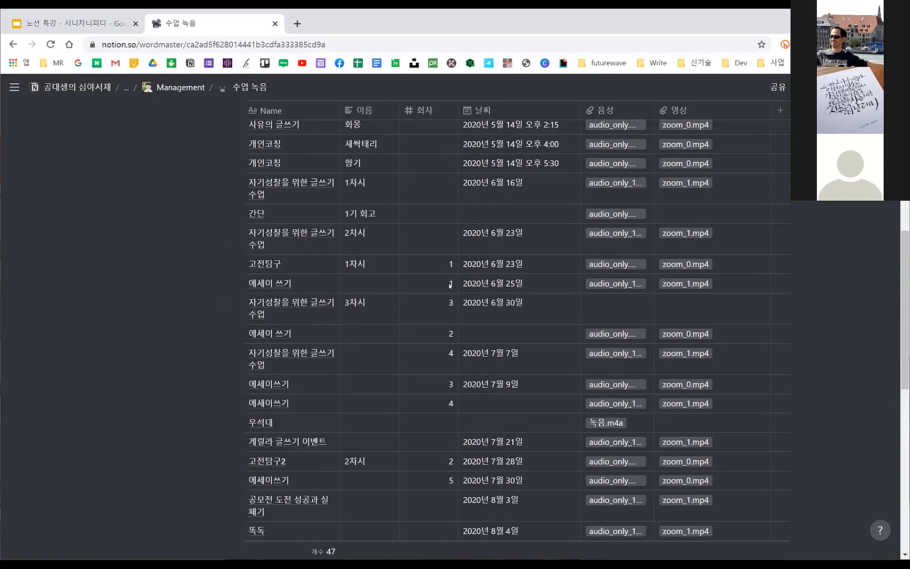
scroll(623, 287, "up", 1)
scroll(633, 274, "up", 3)
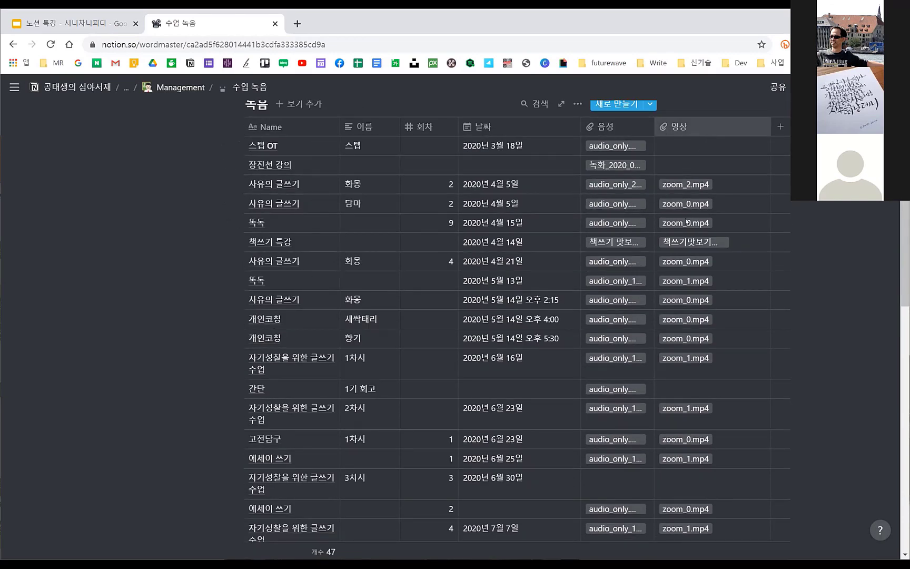
scroll(413, 262, "down", 5)
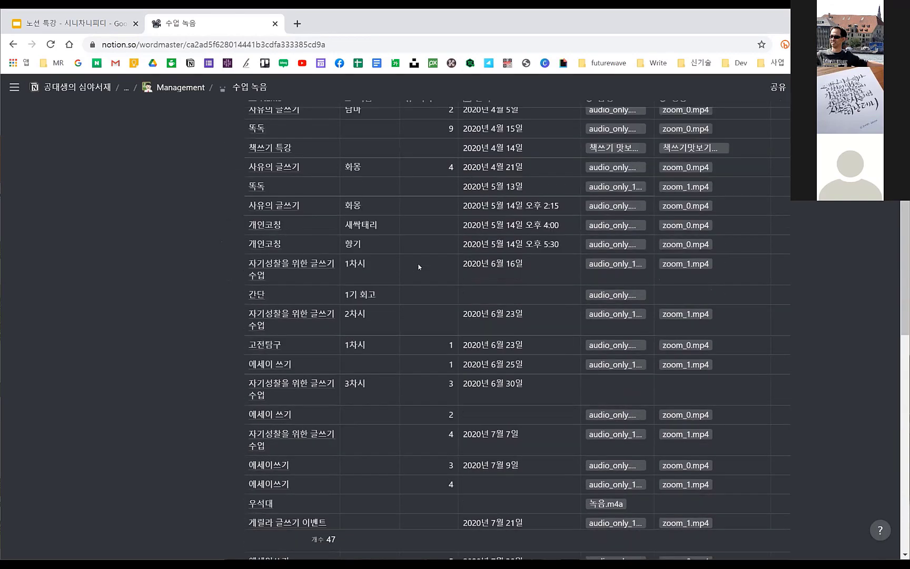
scroll(419, 266, "down", 3)
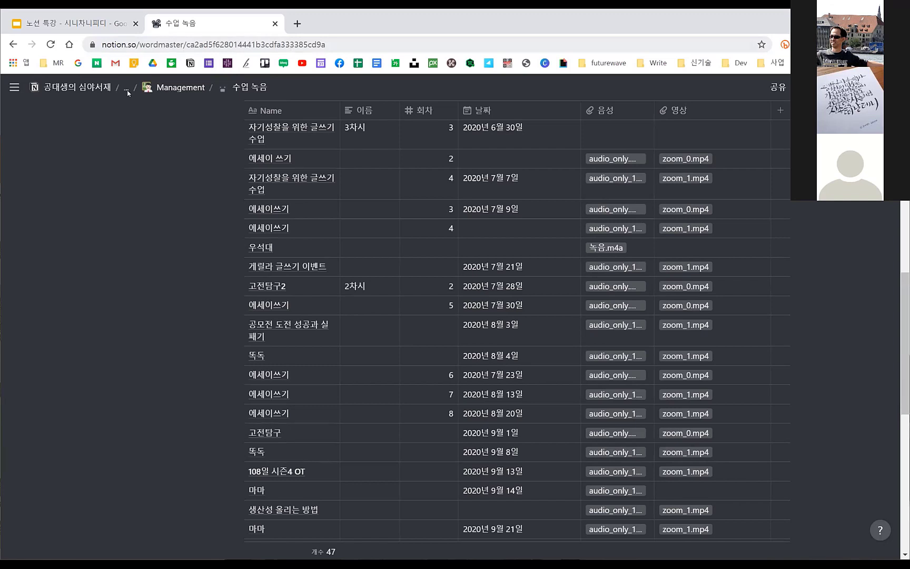
Return to the Management page and open the 공심재 스텝 매뉴얼 page.
left_click(184, 88)
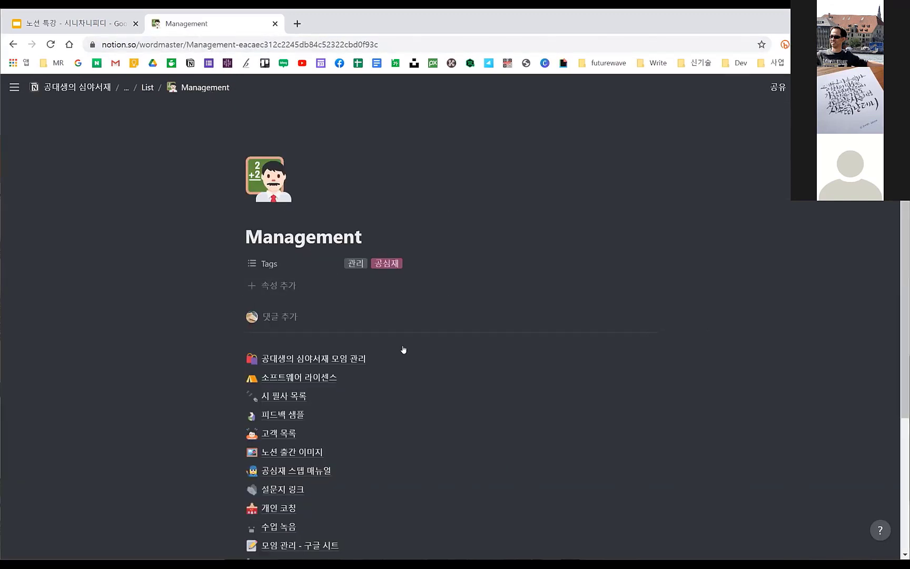
scroll(436, 378, "down", 2)
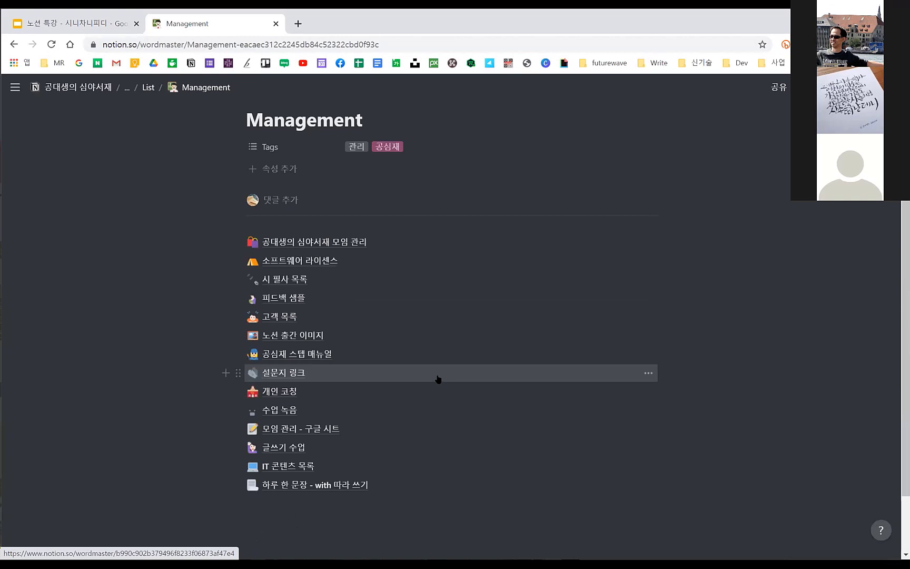
left_click(328, 356)
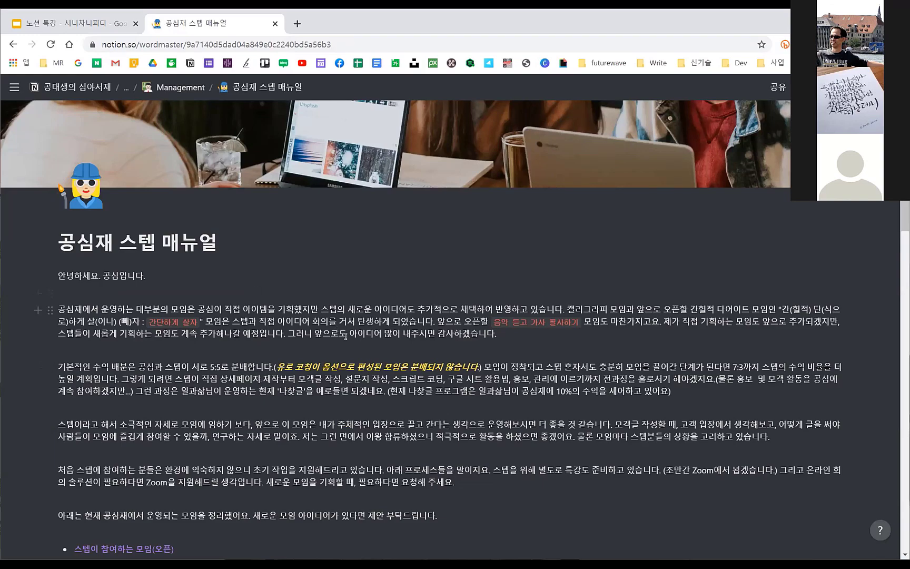
Look through the staff manual down to the 업무 내용 table, return to its beginning and select the page's web address.
scroll(345, 336, "down", 2)
scroll(345, 336, "down", 8)
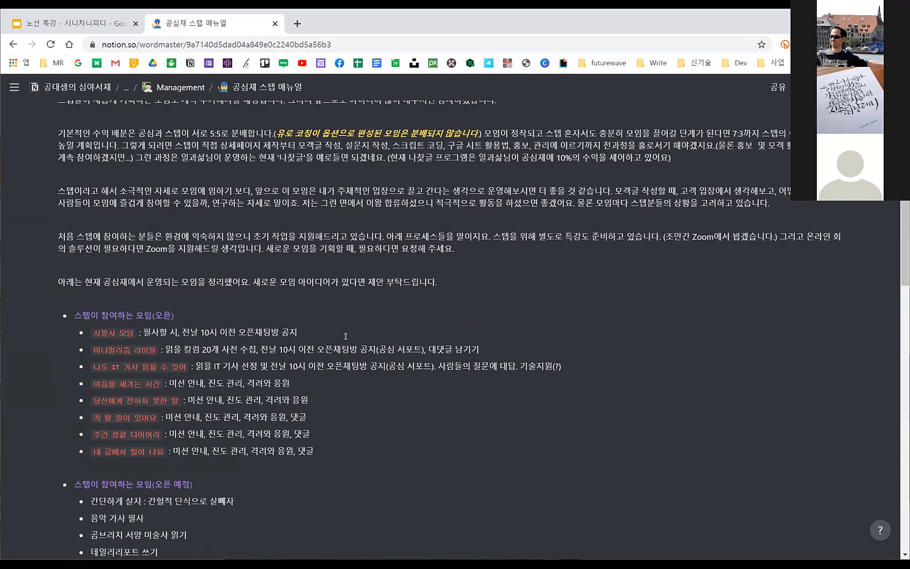
scroll(346, 336, "down", 10)
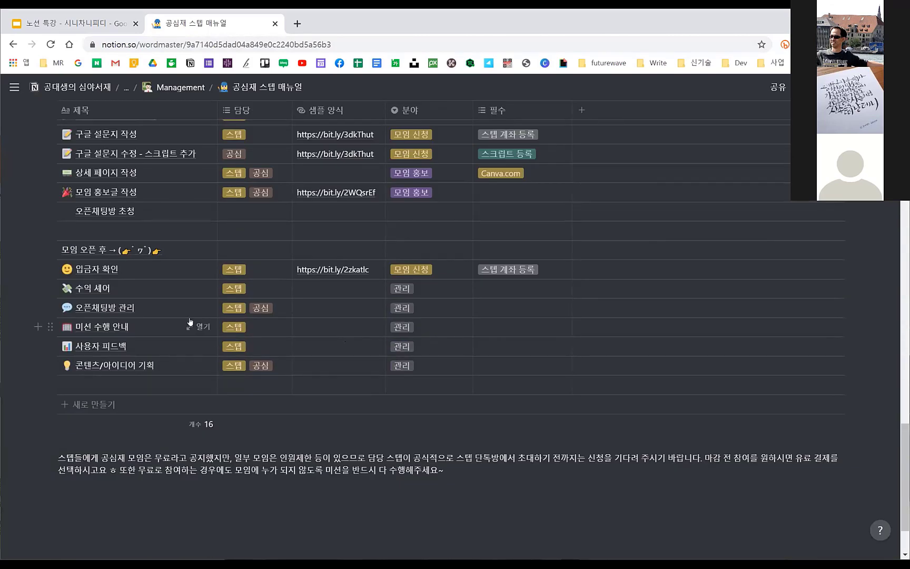
scroll(350, 456, "up", 10)
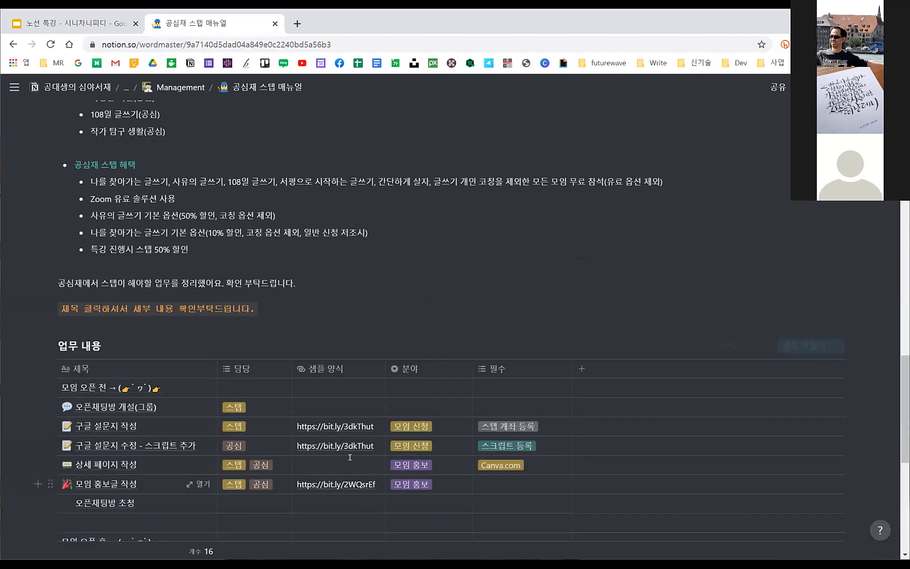
scroll(349, 456, "up", 10)
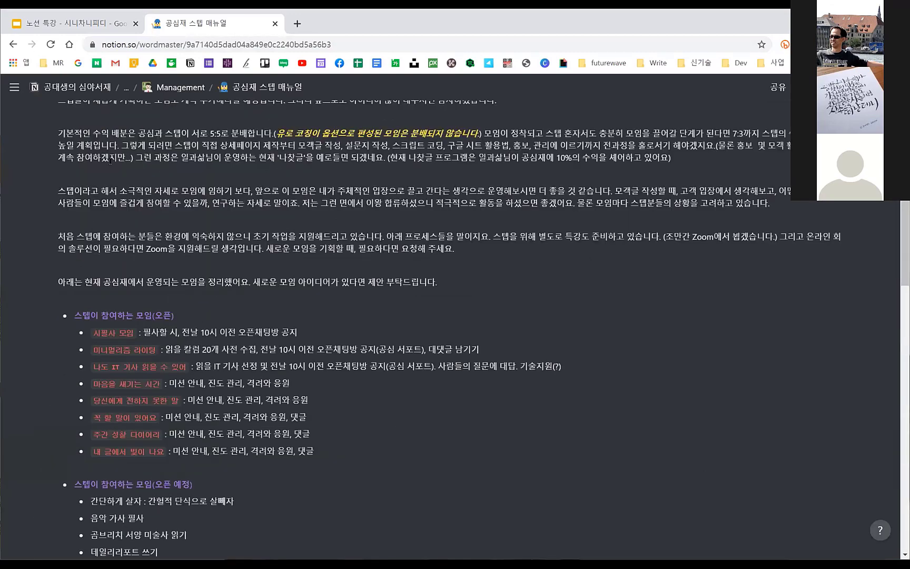
scroll(443, 216, "up", 4)
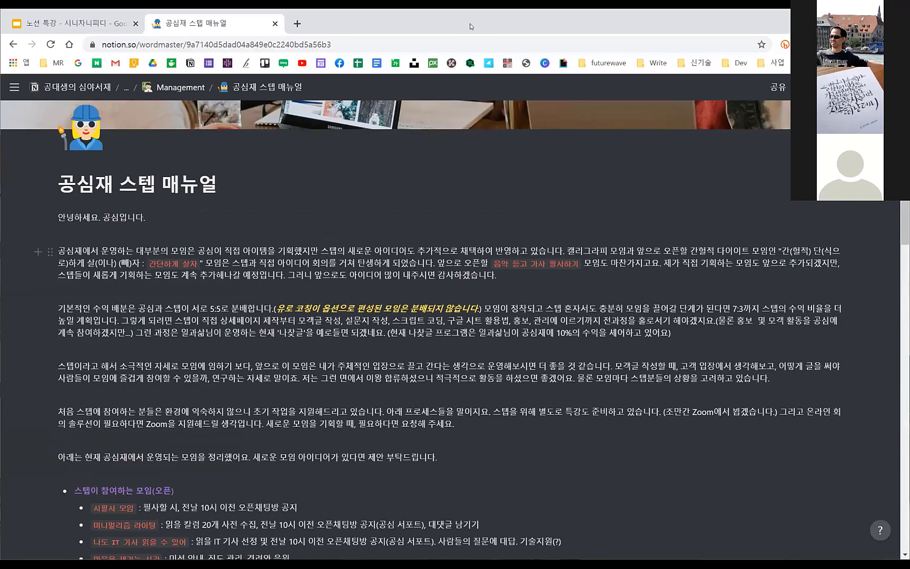
scroll(337, 158, "up", 3)
left_click(204, 45)
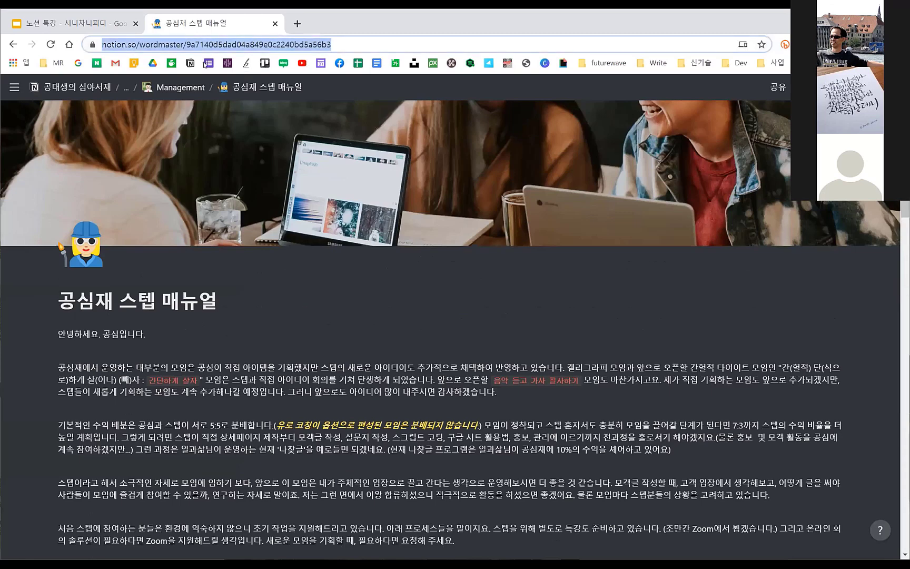
Go back to Management, open 공대생의 심야서재 모임 관리 and open 108일 글쓰기 시즌4 from its 운영 중 list.
left_click(14, 45)
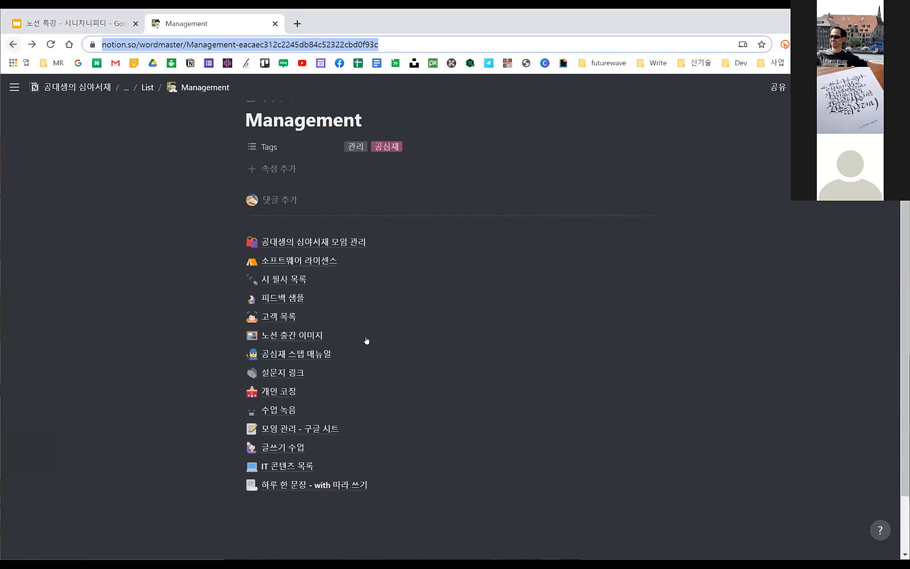
left_click(357, 241)
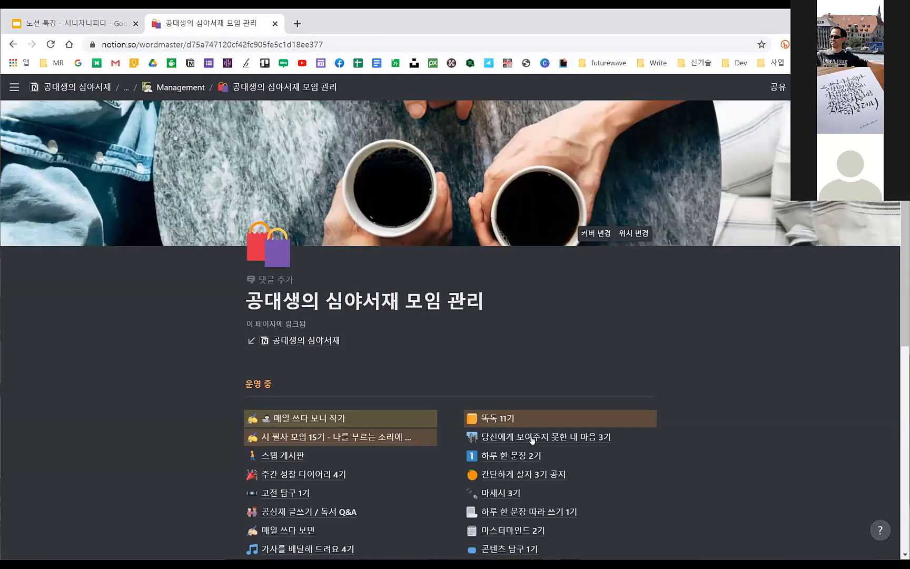
scroll(532, 440, "down", 2)
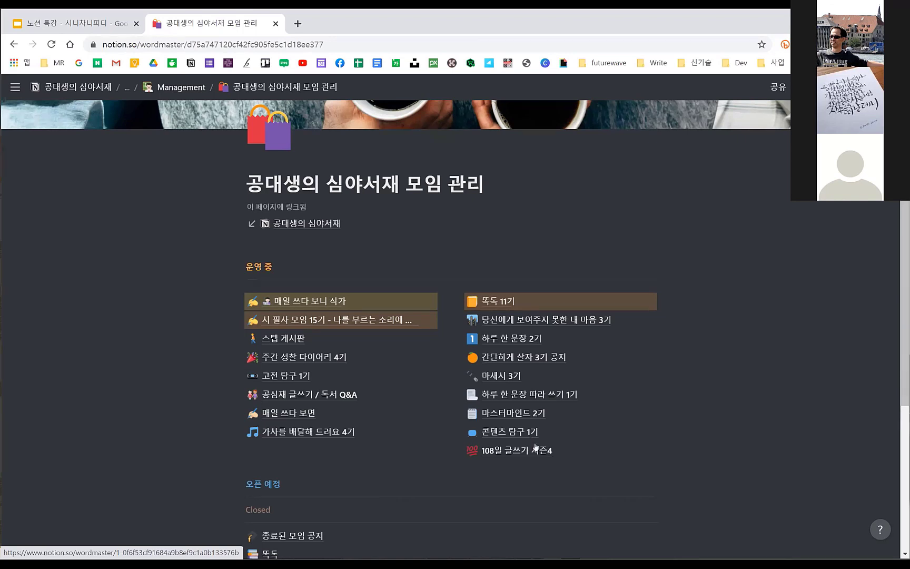
left_click(533, 450)
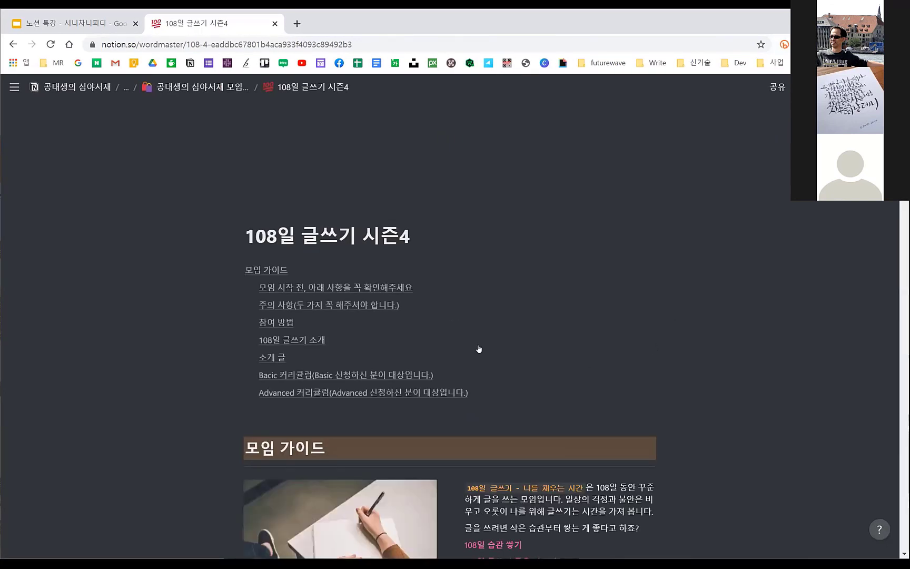
Read through the 108일 글쓰기 시즌4 page from 모임 가이드 through 참여 방법 and 소개 글 to the Bacic 커리큘럼 section.
scroll(479, 348, "down", 1)
scroll(476, 345, "down", 1)
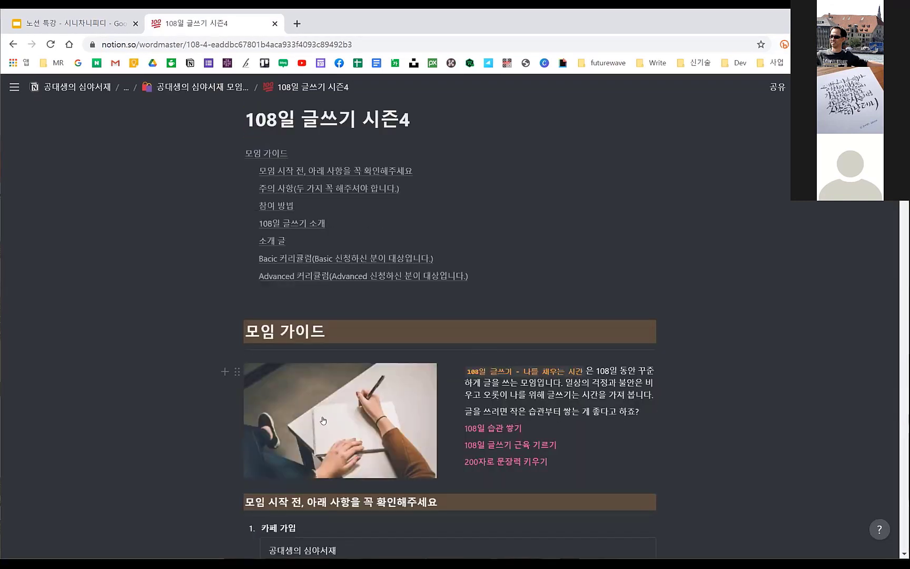
scroll(530, 413, "down", 1)
scroll(535, 414, "down", 1)
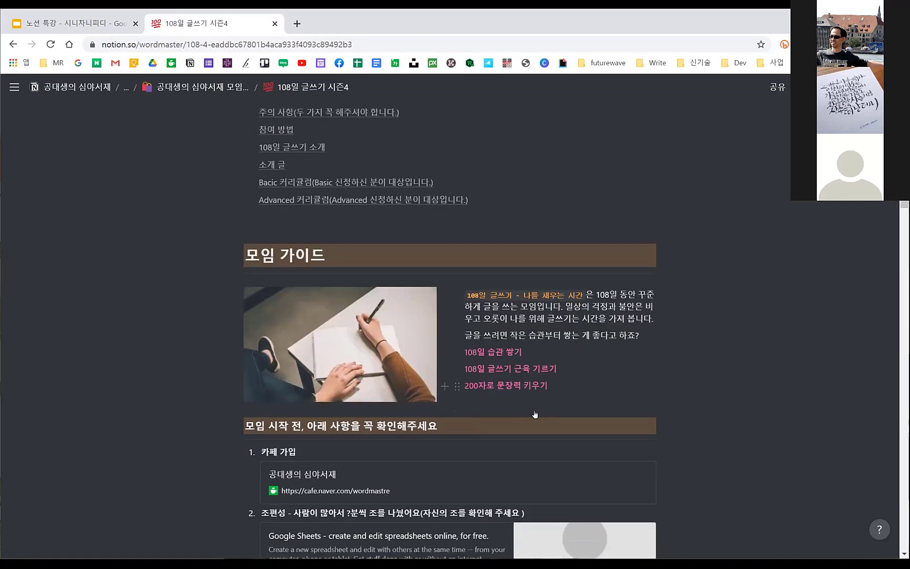
scroll(367, 263, "down", 4)
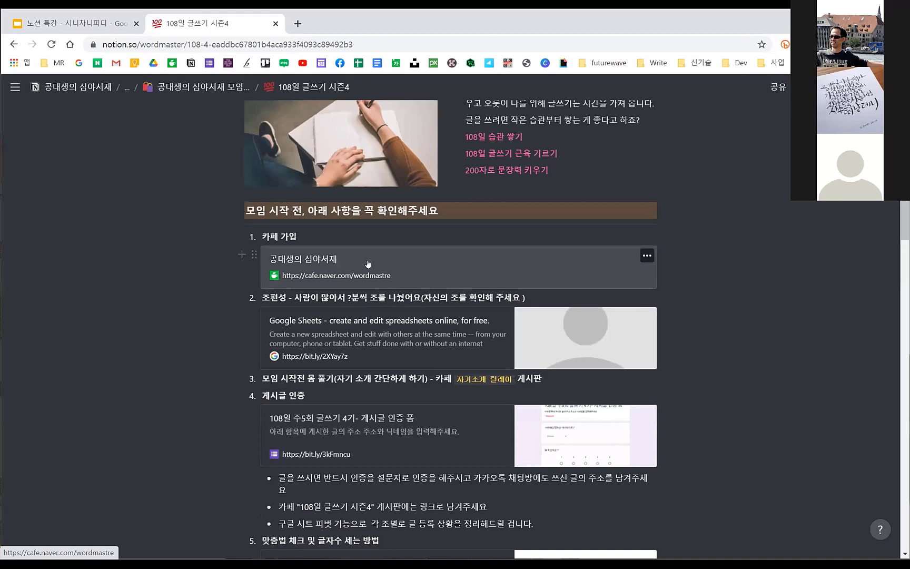
scroll(384, 355, "down", 4)
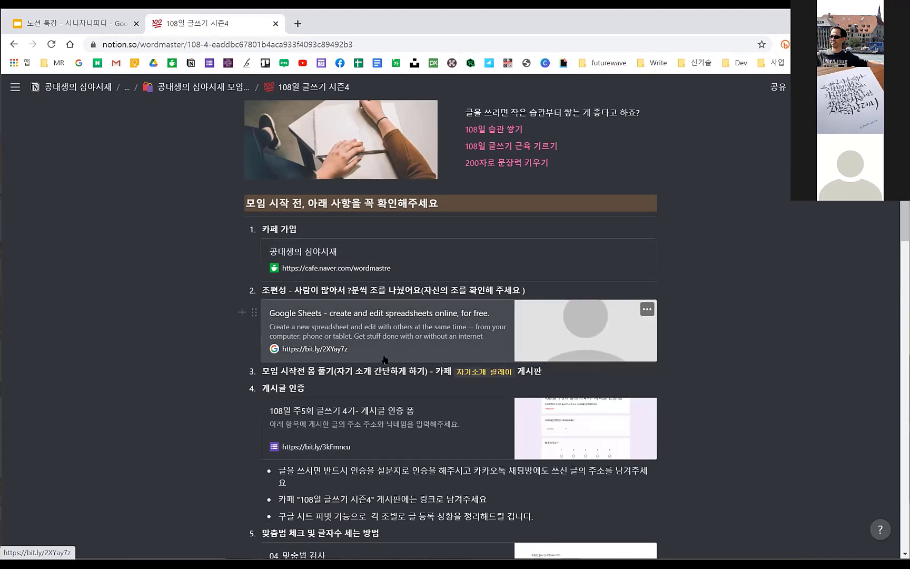
scroll(384, 355, "down", 5)
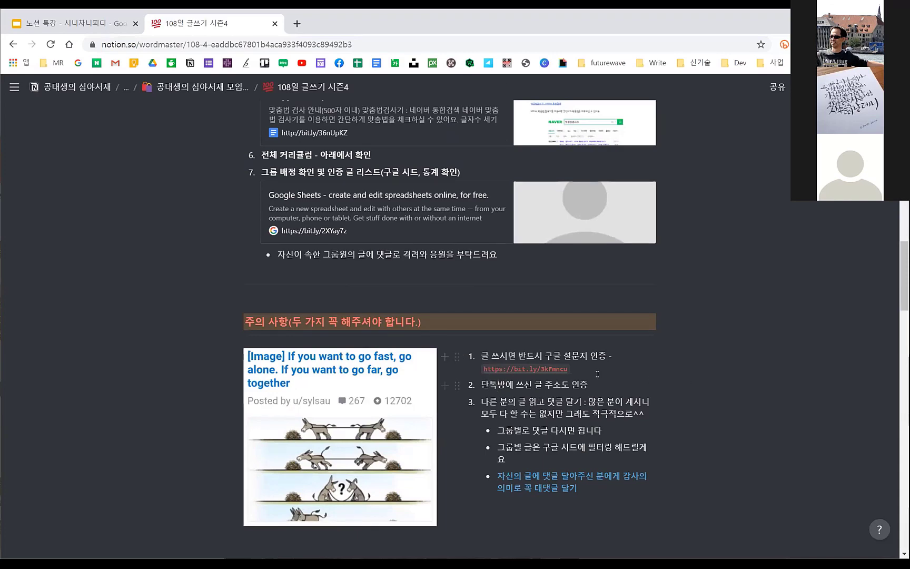
scroll(689, 379, "down", 8)
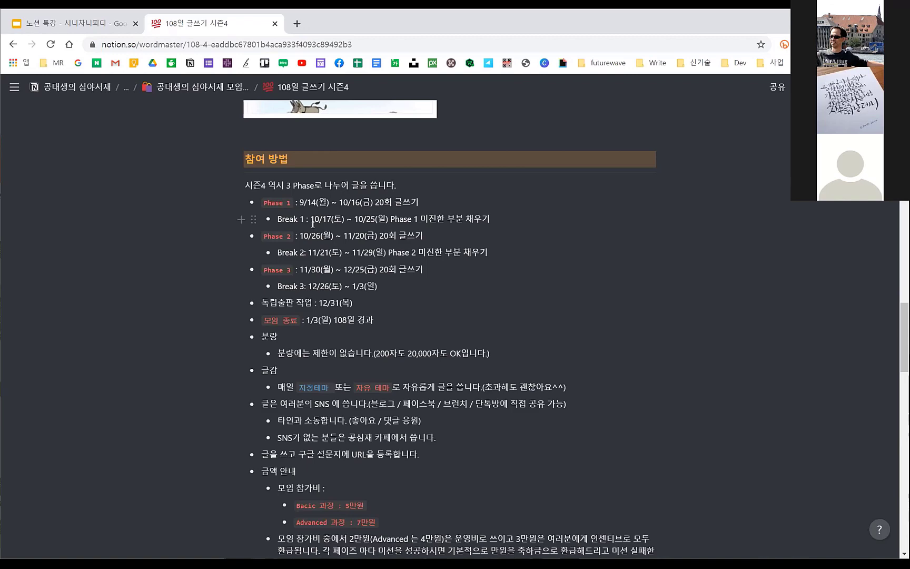
scroll(421, 341, "down", 5)
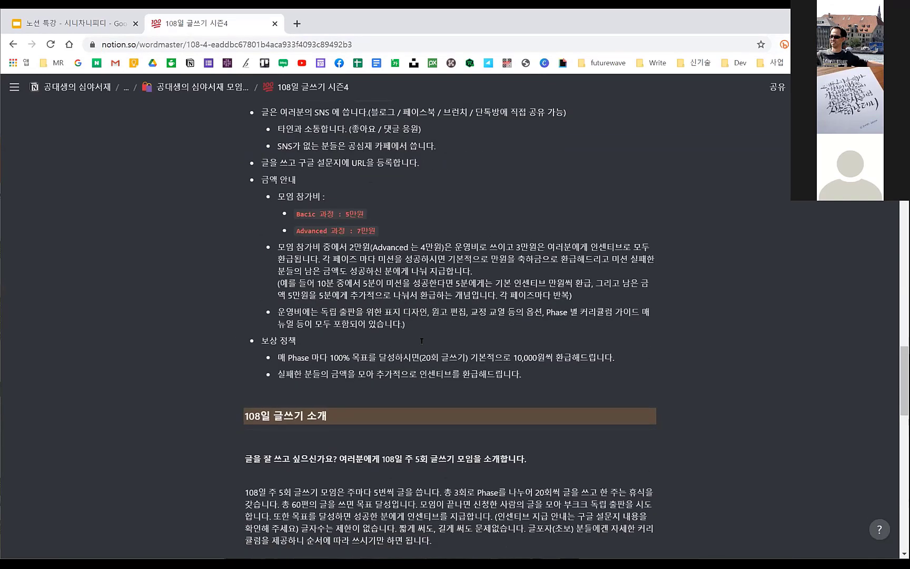
scroll(416, 341, "down", 7)
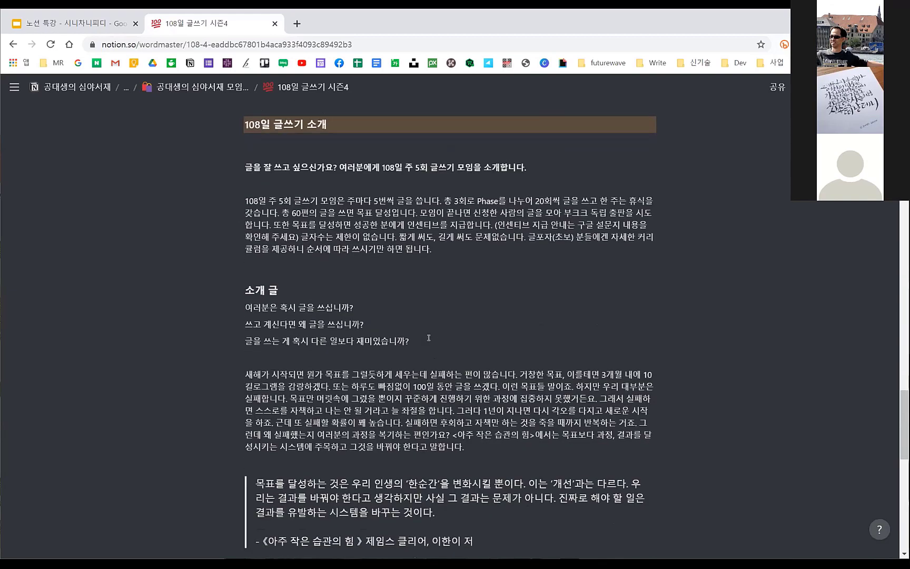
scroll(428, 337, "down", 8)
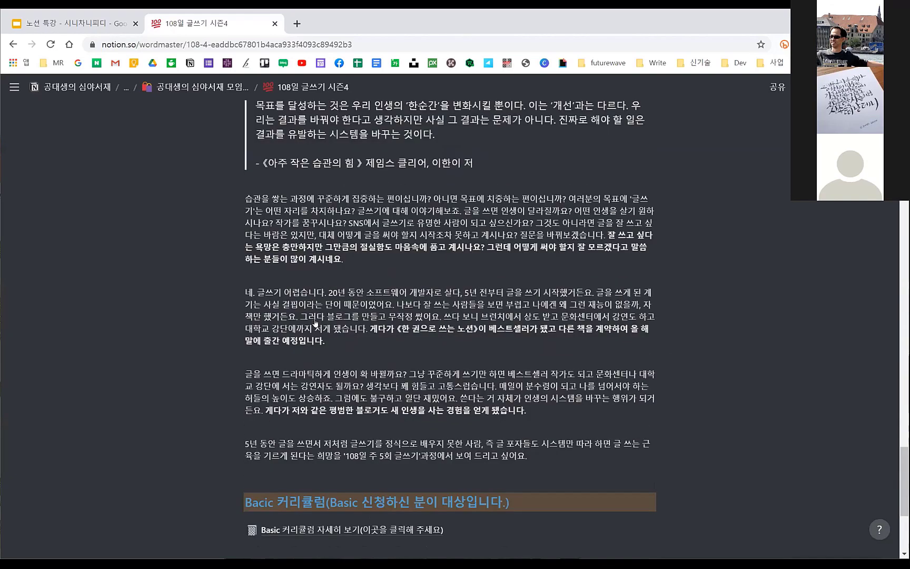
Open the Basic 커리큘럼 자세히 보기 page and read through Phase-1 from 1주차 필사 to the 하루 한 문장 예 sample image.
left_click(473, 316)
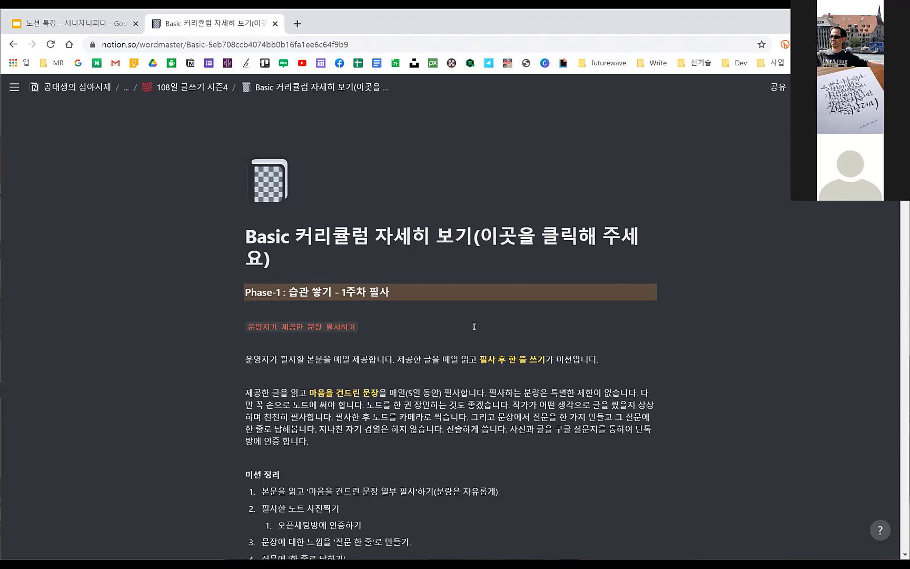
scroll(453, 329, "down", 1)
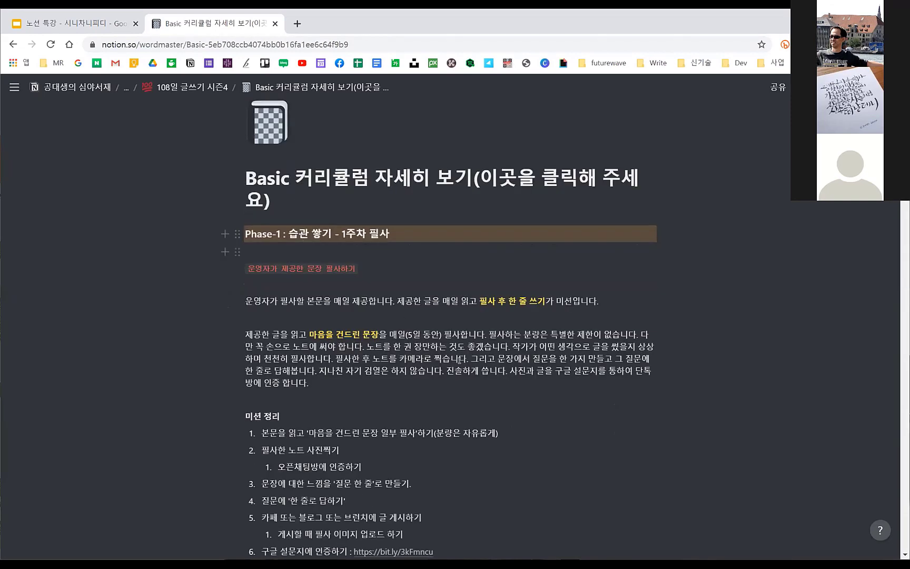
scroll(409, 334, "down", 3)
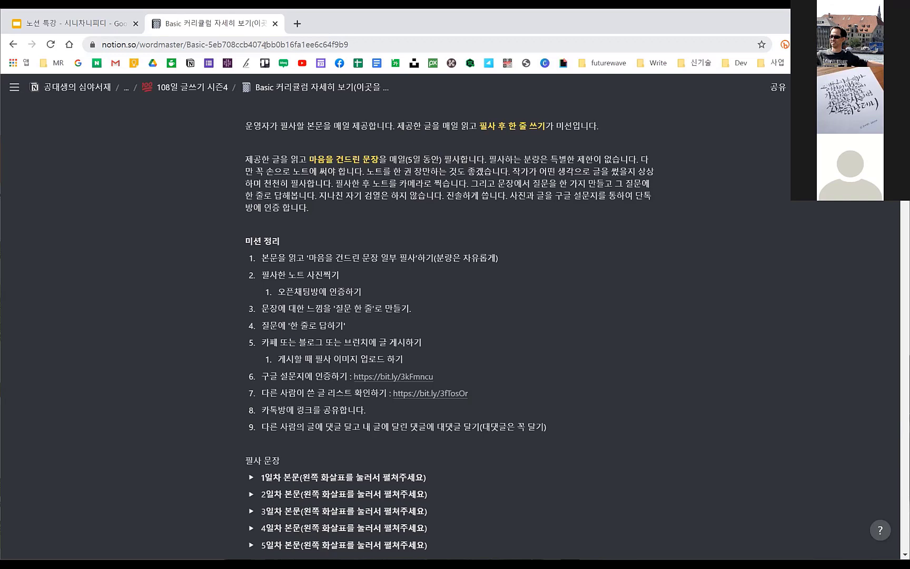
scroll(240, 358, "down", 5)
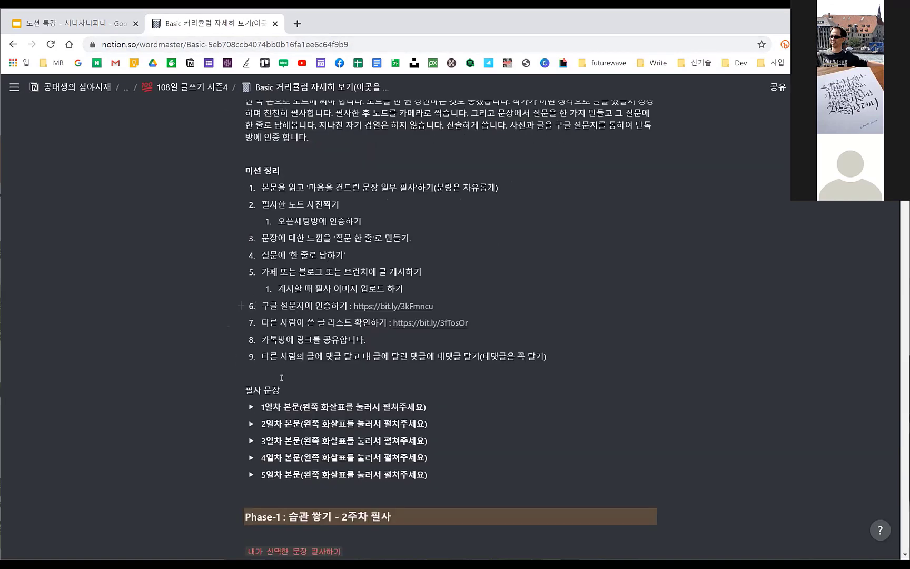
scroll(298, 362, "down", 10)
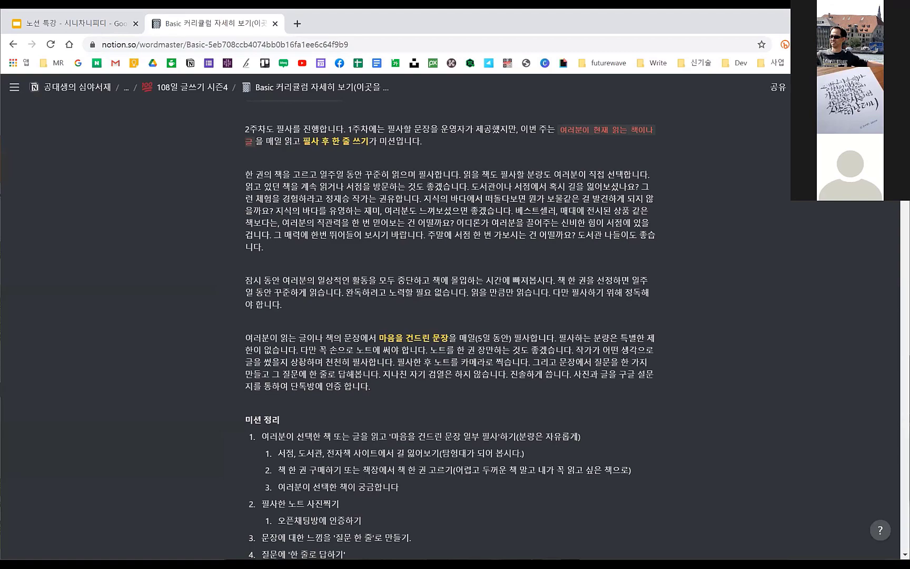
scroll(319, 415, "down", 7)
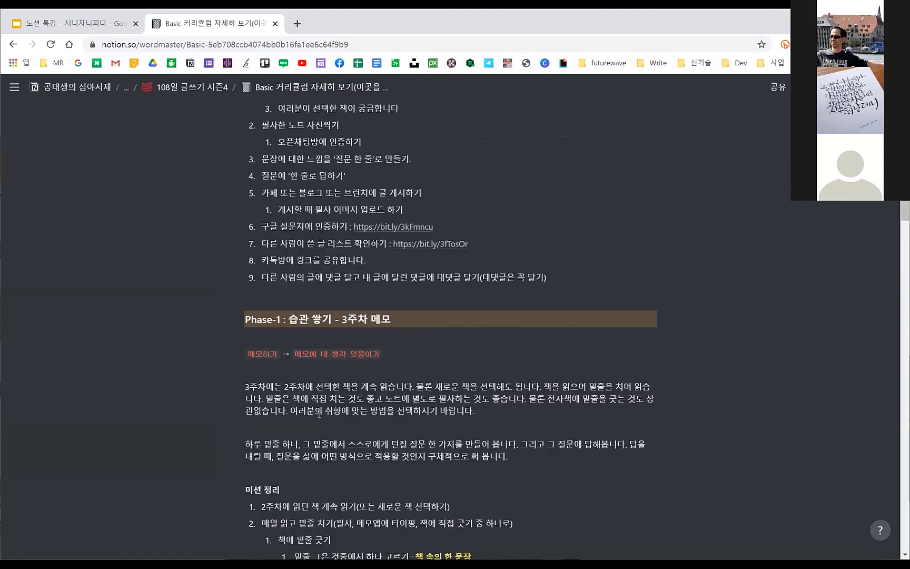
scroll(319, 414, "down", 12)
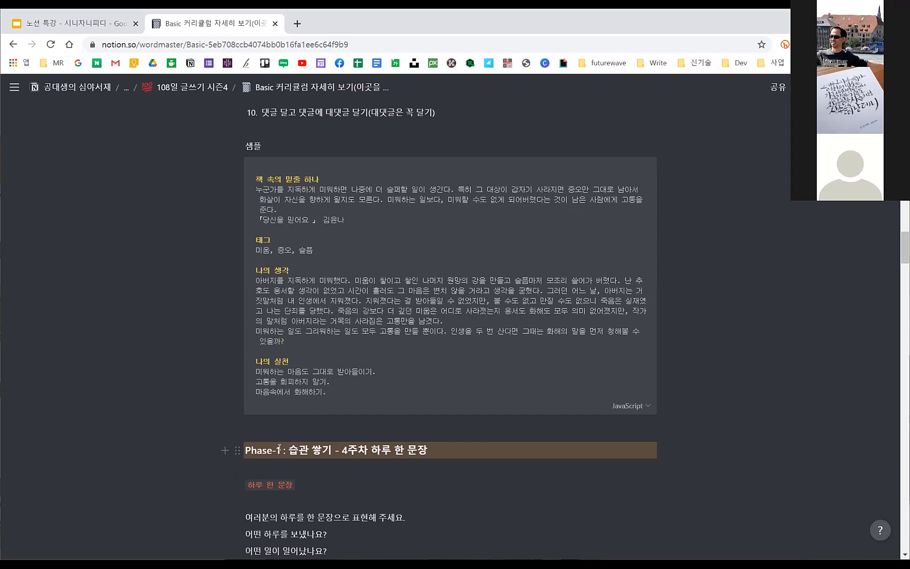
scroll(330, 432, "down", 10)
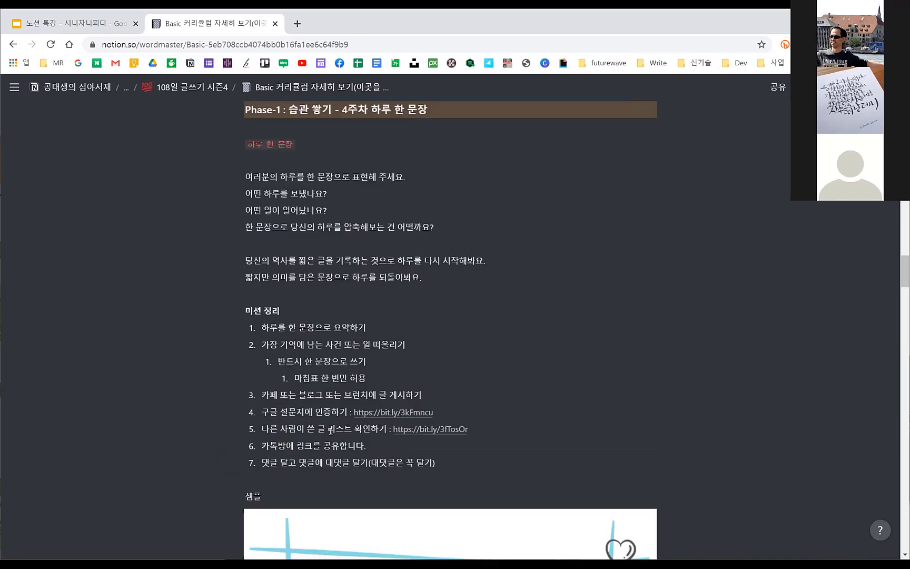
scroll(331, 431, "down", 4)
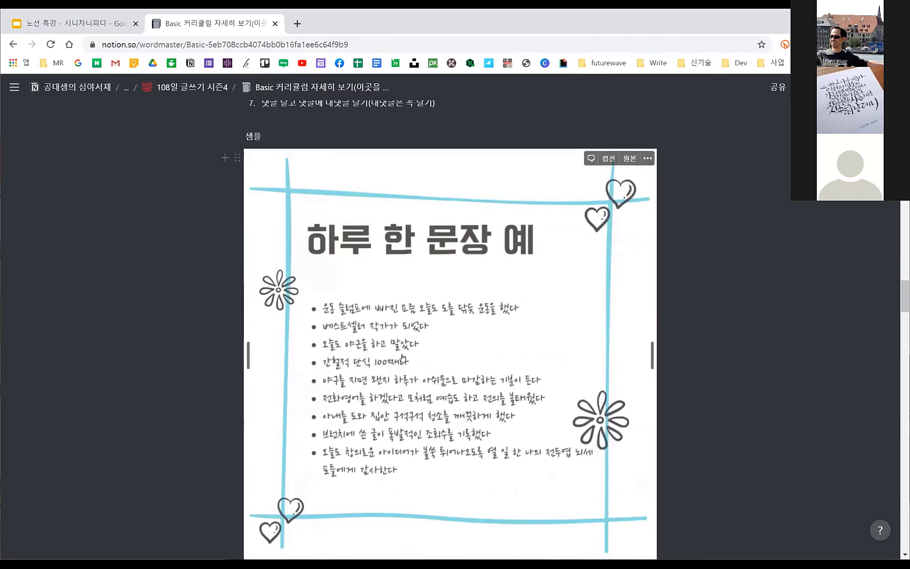
scroll(403, 354, "down", 2)
scroll(402, 354, "down", 4)
scroll(402, 353, "up", 5)
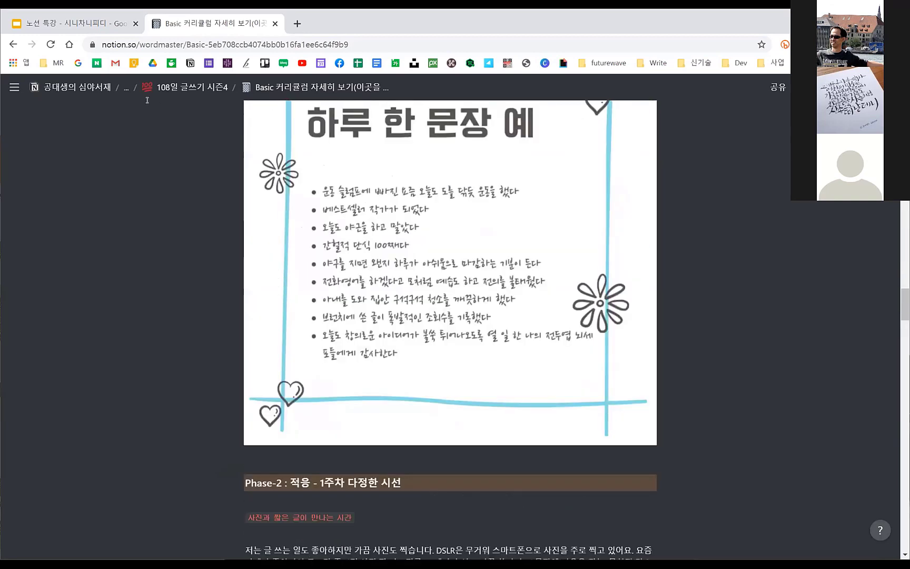
Return to the 공대생의 심야서재 home page, open Idea and go into its 커뮤니티 아이디어 database.
left_click(85, 88)
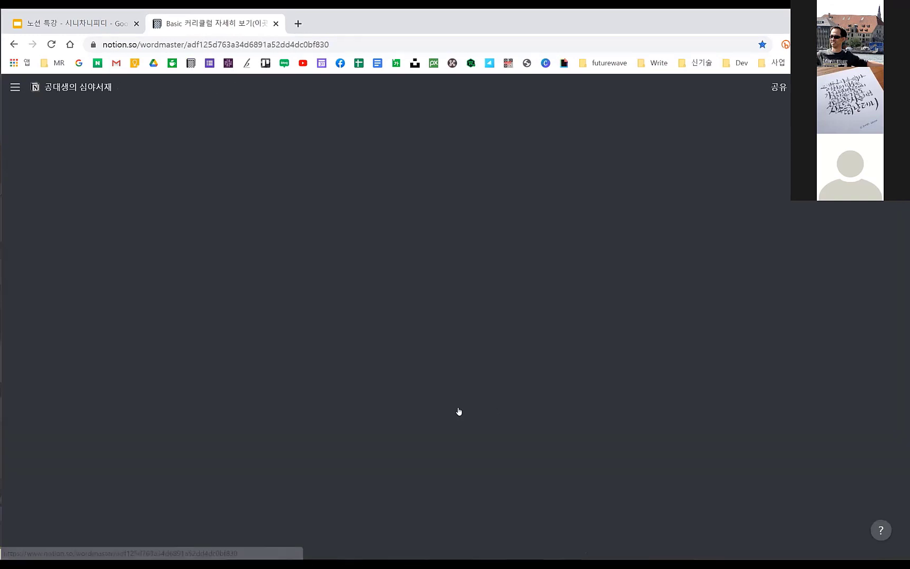
left_click(506, 424)
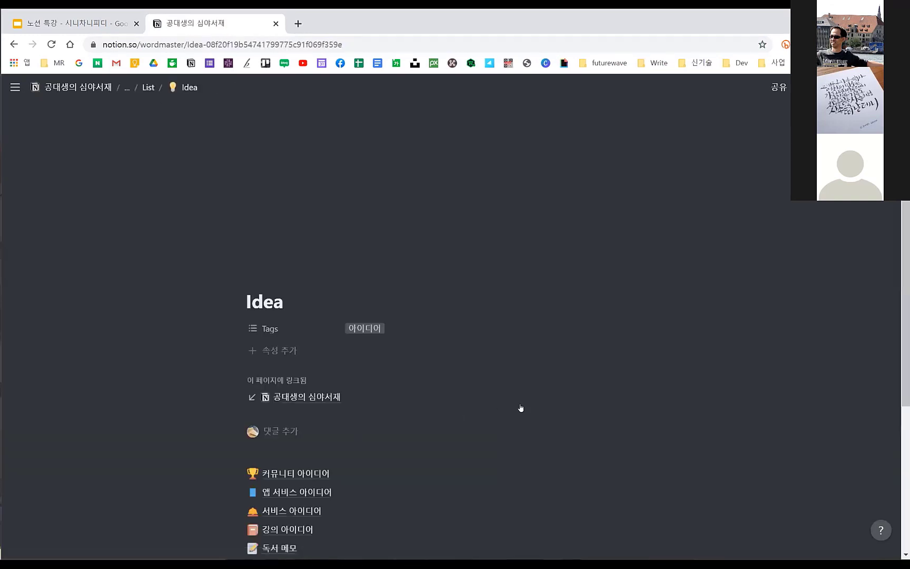
scroll(520, 407, "down", 3)
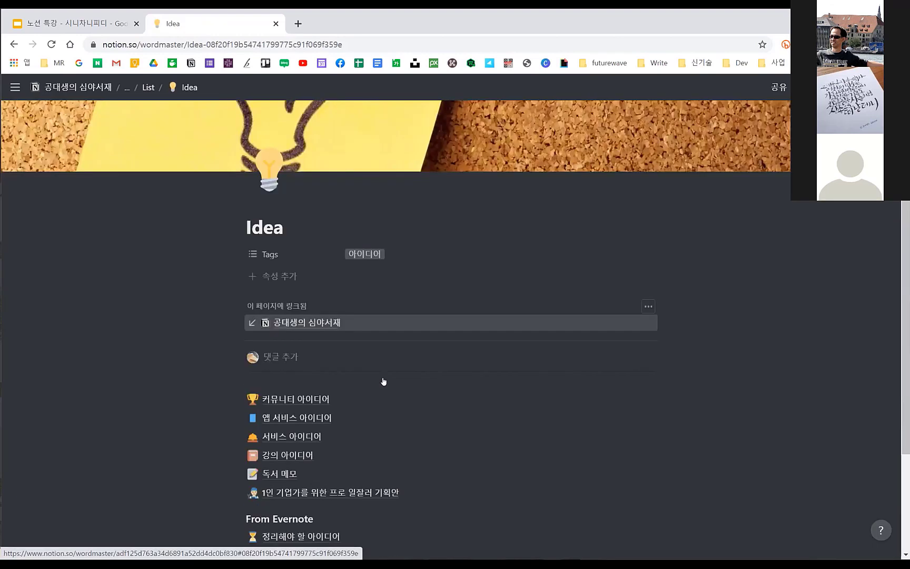
left_click(317, 299)
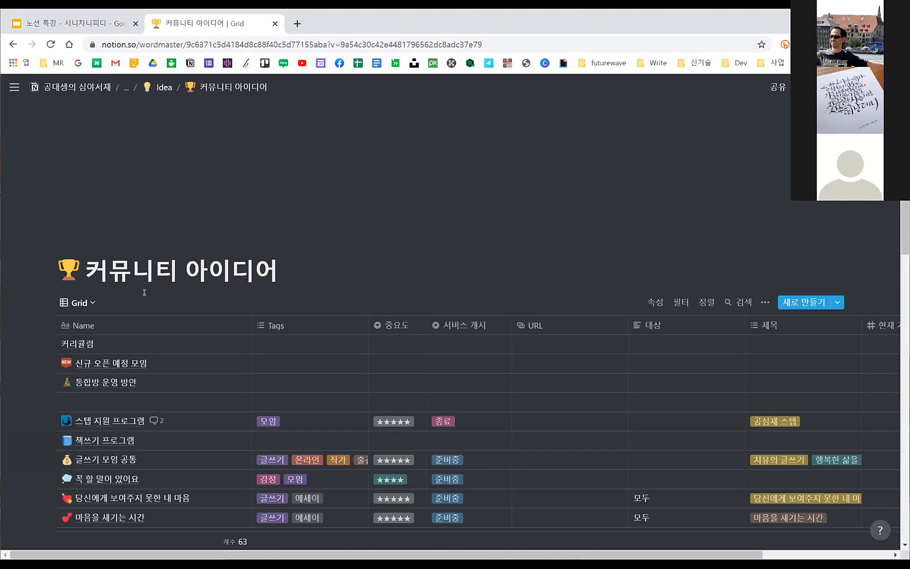
Look over the program entries and their tags, importance and service status in the 커뮤니티 아이디어 grid.
scroll(147, 241, "down", 1)
scroll(94, 265, "down", 2)
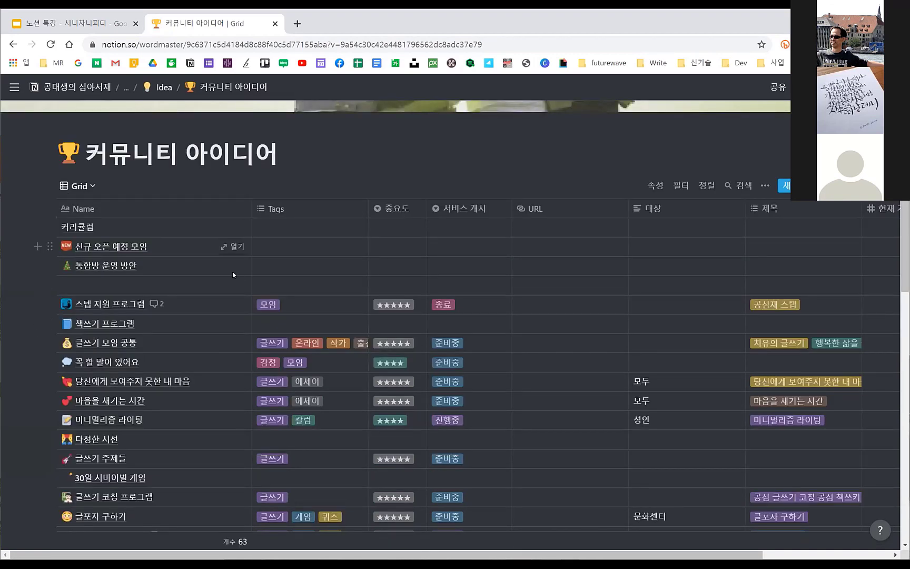
scroll(187, 249, "down", 2)
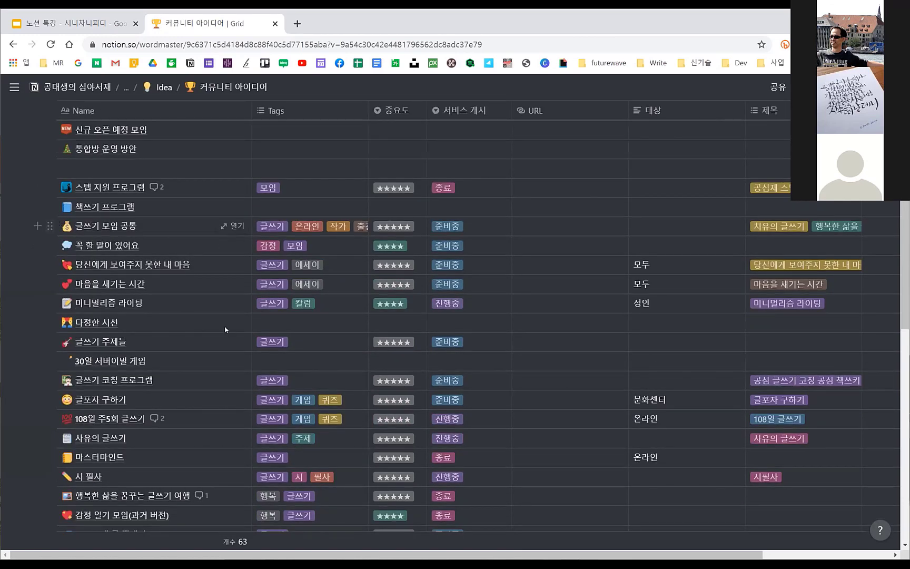
scroll(116, 259, "up", 2)
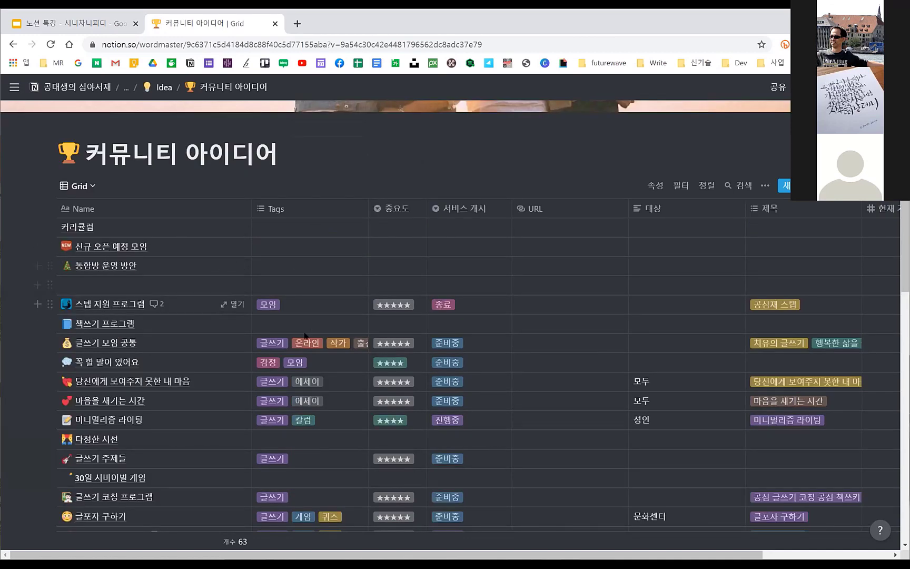
scroll(321, 309, "down", 1)
scroll(323, 310, "up", 1)
scroll(189, 214, "down", 1)
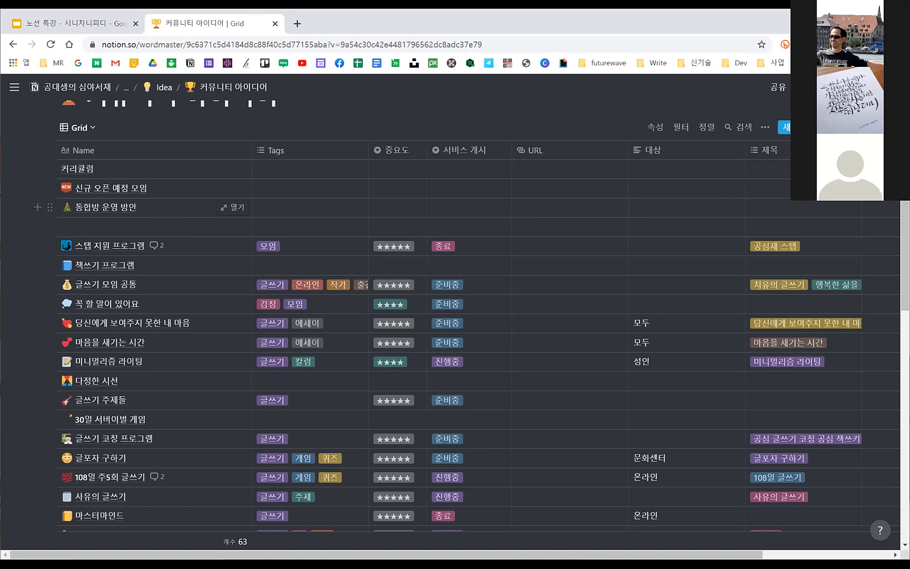
Open the 책쓰기 프로그램 entry, read its three-week curriculum outline, and switch to the 꼭 할 말이 있어요 entry.
left_click(232, 264)
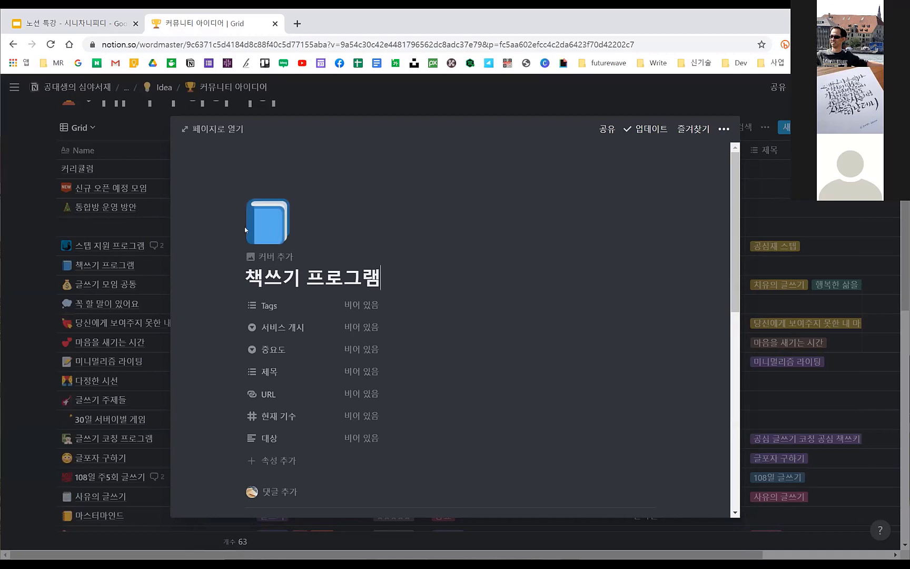
scroll(413, 319, "down", 8)
scroll(412, 316, "up", 4)
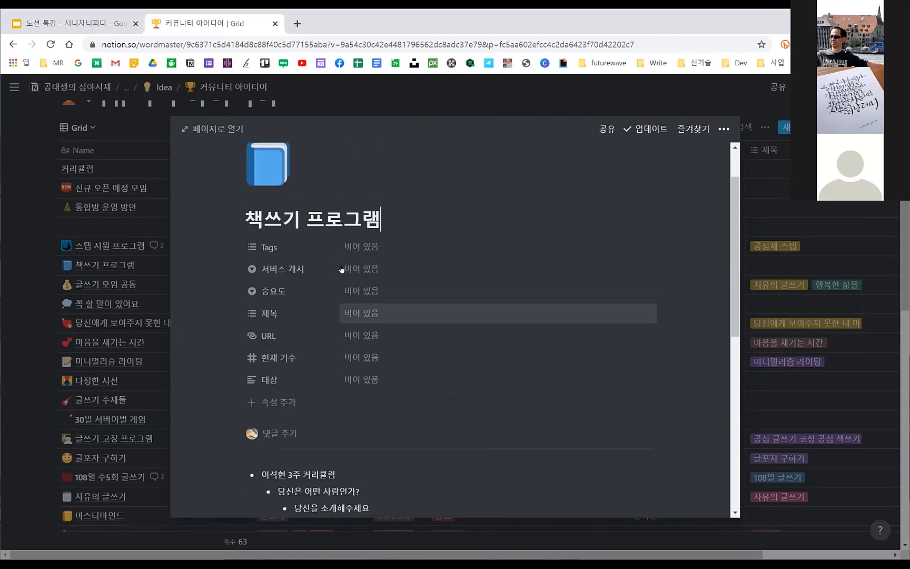
scroll(441, 234, "down", 5)
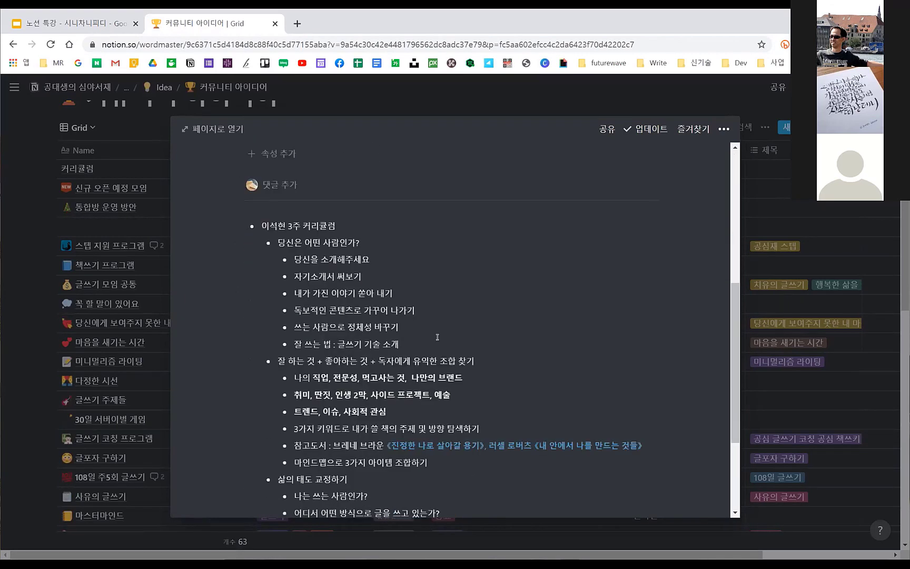
scroll(399, 319, "down", 2)
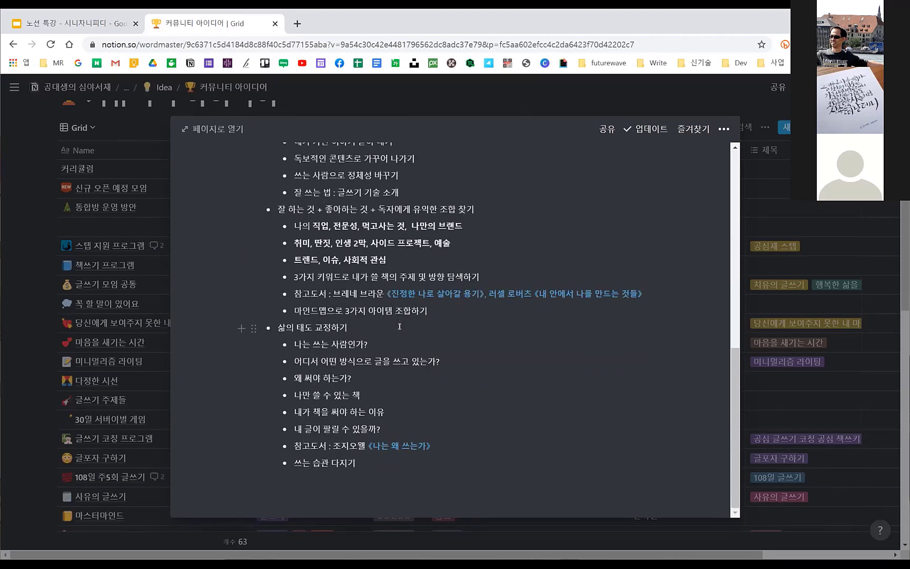
scroll(398, 320, "up", 3)
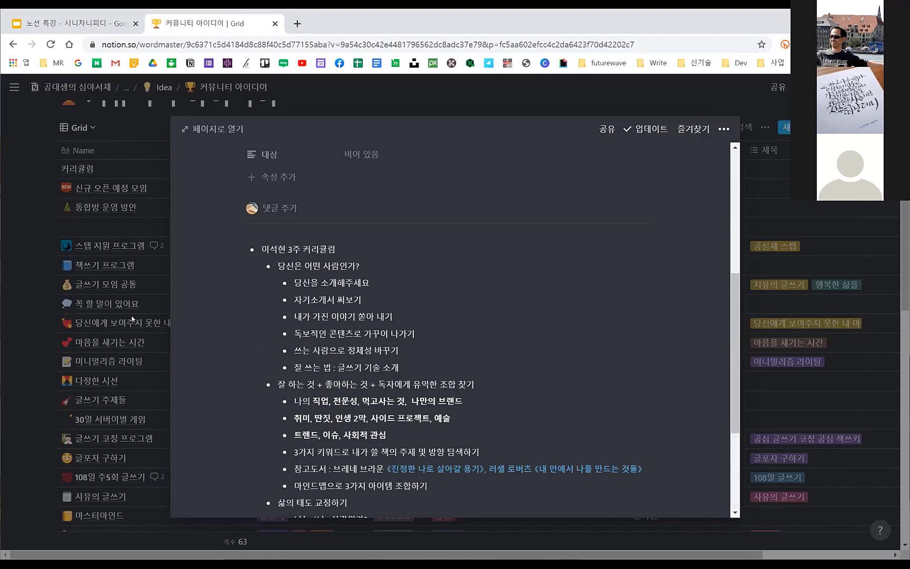
left_click(207, 305)
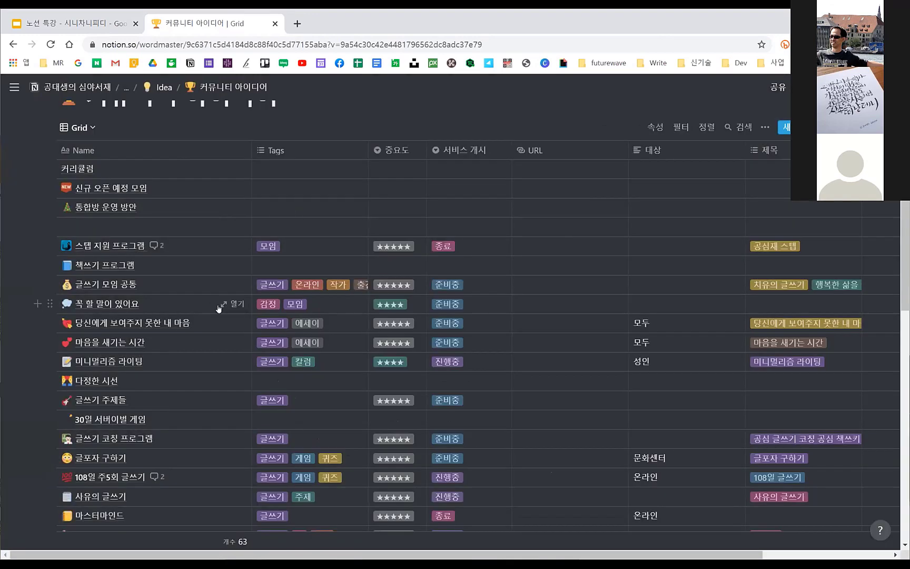
left_click(232, 304)
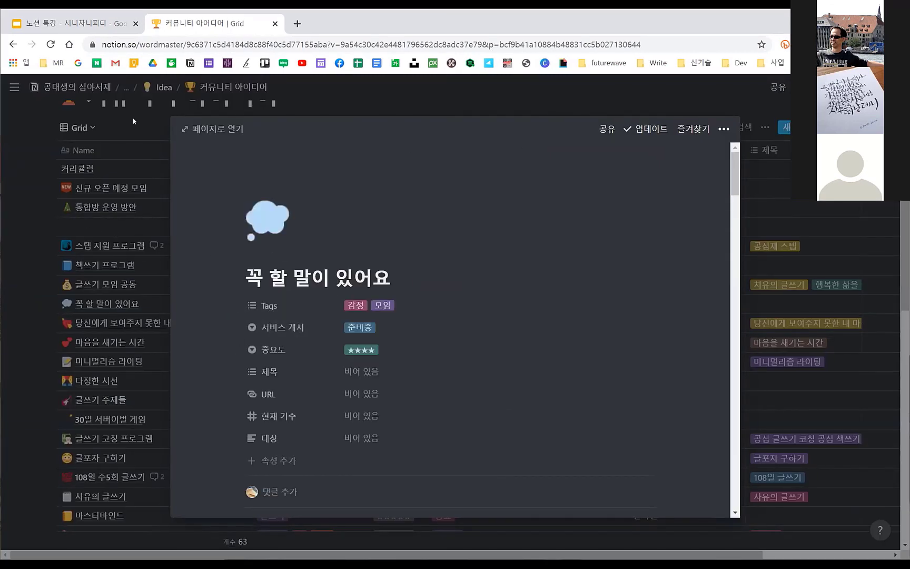
Go back to the Idea page and open the 강의 아이디어 page to show its list of lectures.
left_click(153, 92)
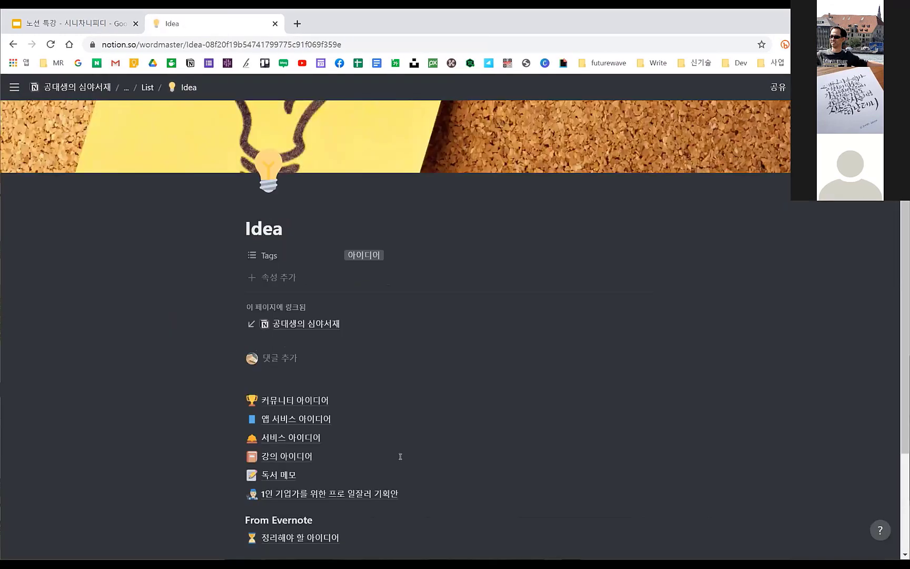
scroll(400, 456, "down", 2)
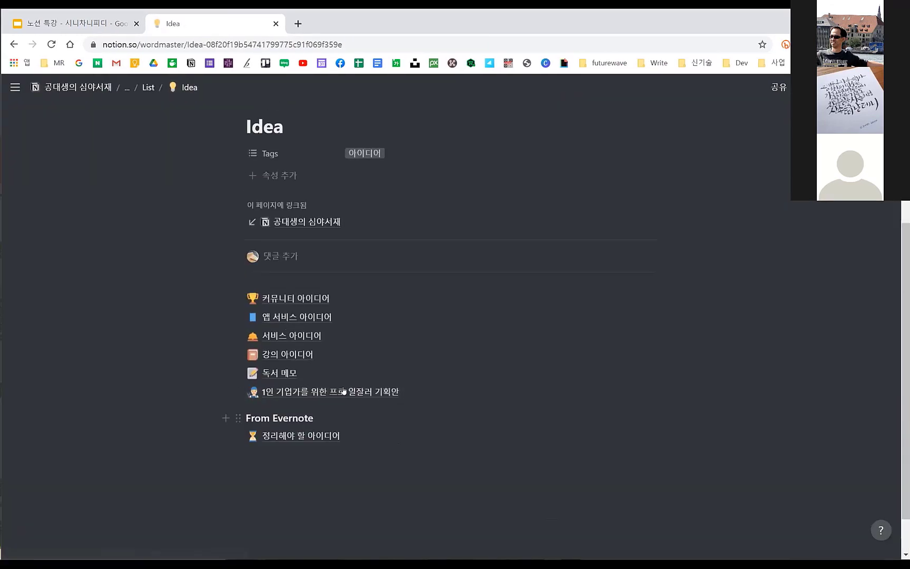
left_click(298, 356)
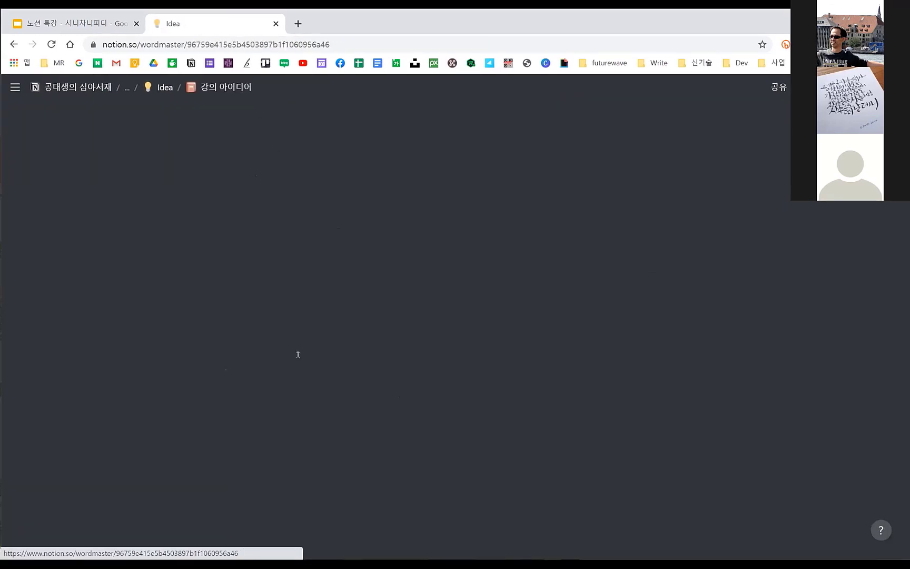
scroll(489, 318, "down", 2)
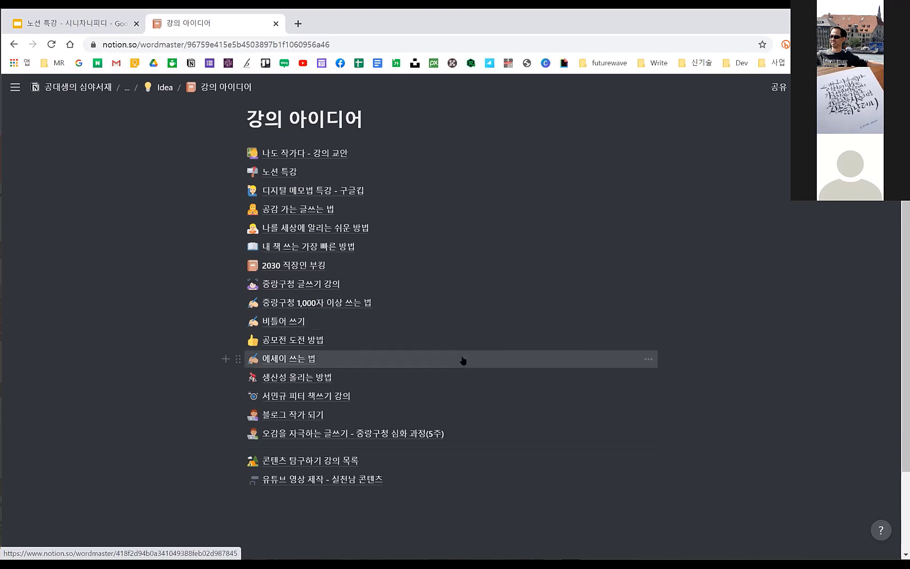
Read the 오감을 자극하는 글쓰기 - 중랑구청 심화 과정(5주) plan from 1주 to 5주 and return to the Idea page.
left_click(417, 432)
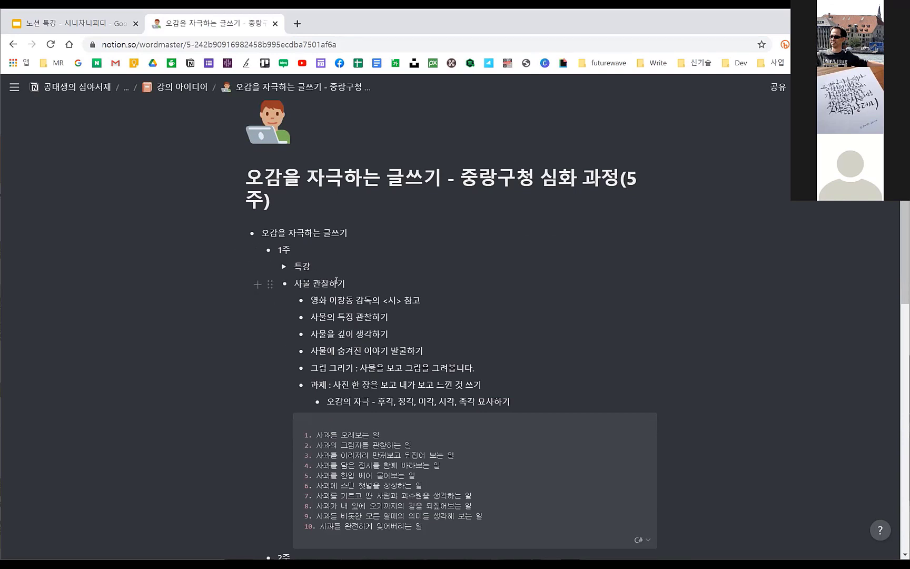
scroll(345, 255, "down", 7)
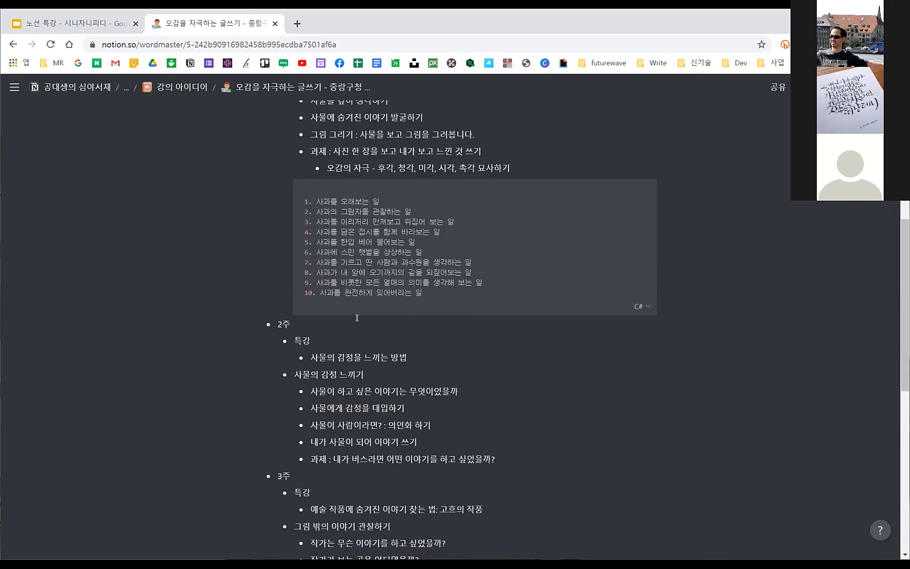
scroll(357, 318, "down", 5)
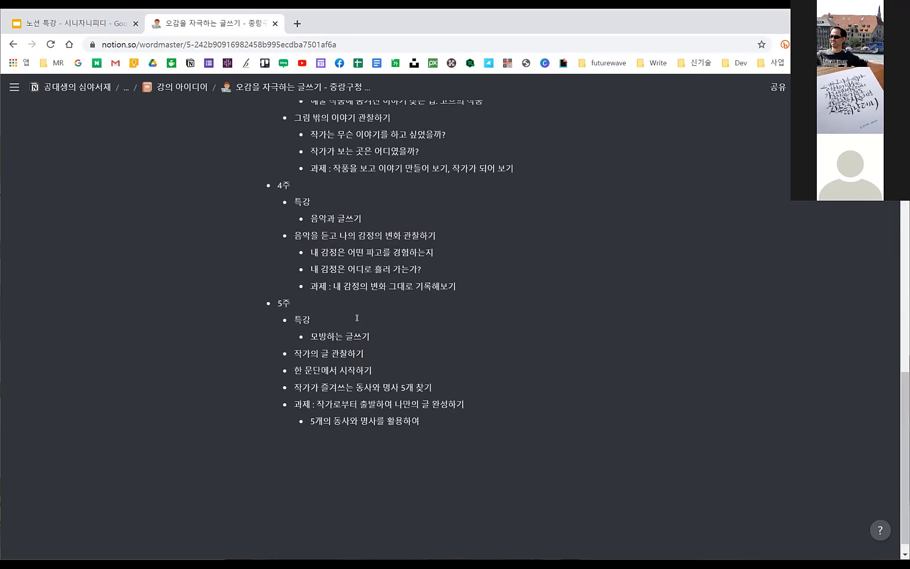
scroll(357, 316, "up", 15)
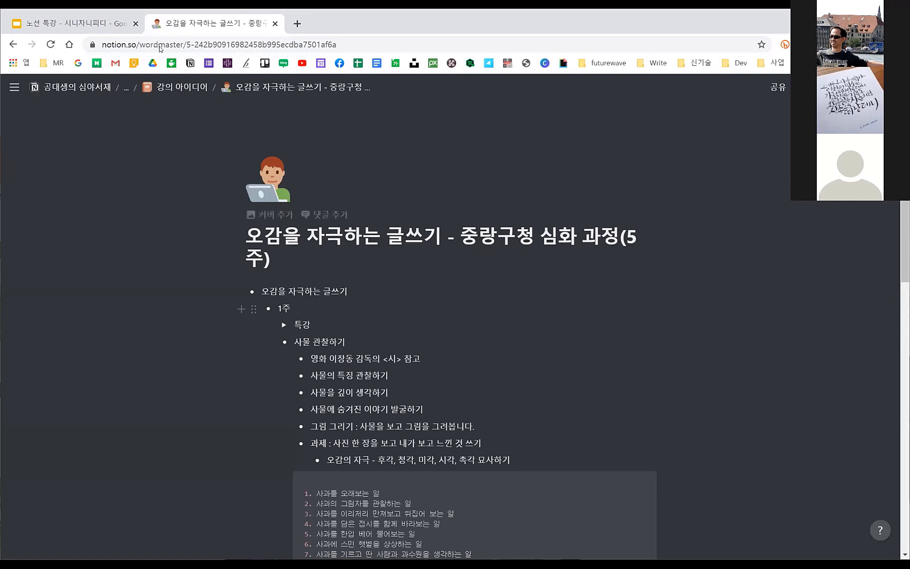
key("alt+Left")
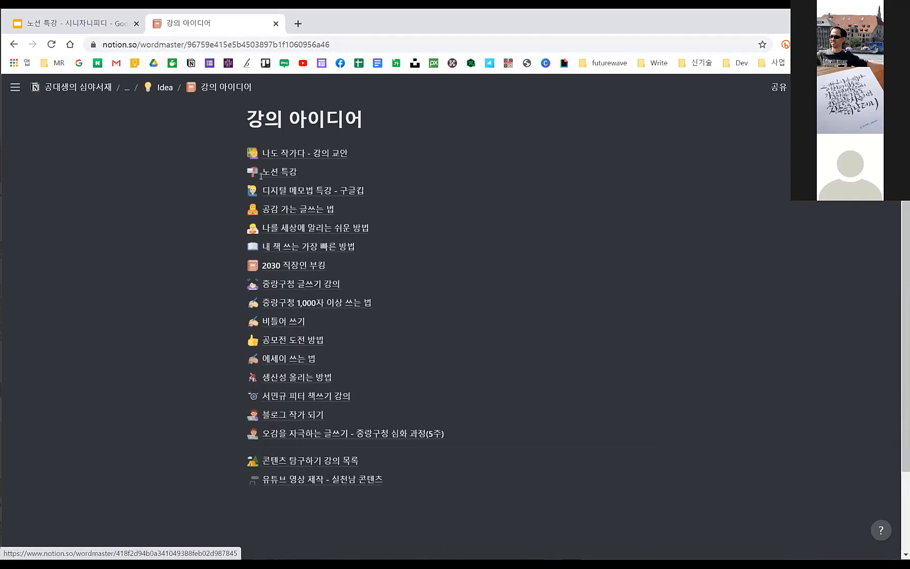
left_click(165, 88)
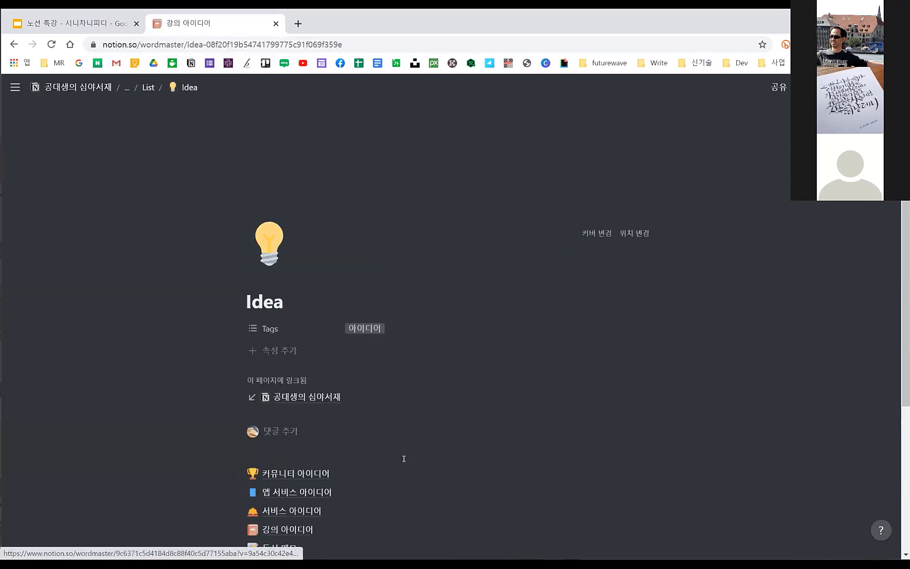
Leave the Idea page, open the 출간 작업 page, and open its 커뮤니티, 너도 열 수 있어 manuscript page.
scroll(403, 457, "down", 3)
left_click(142, 84)
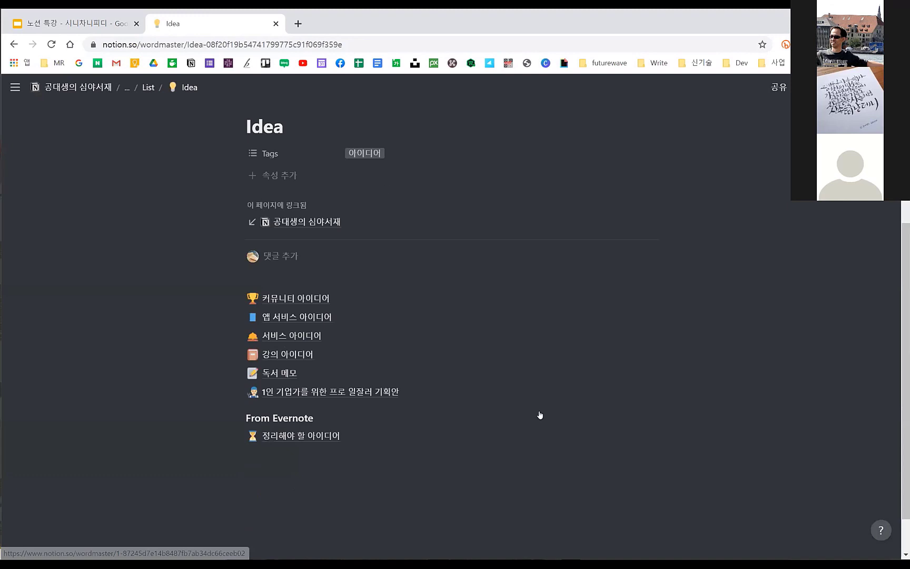
left_click(670, 378)
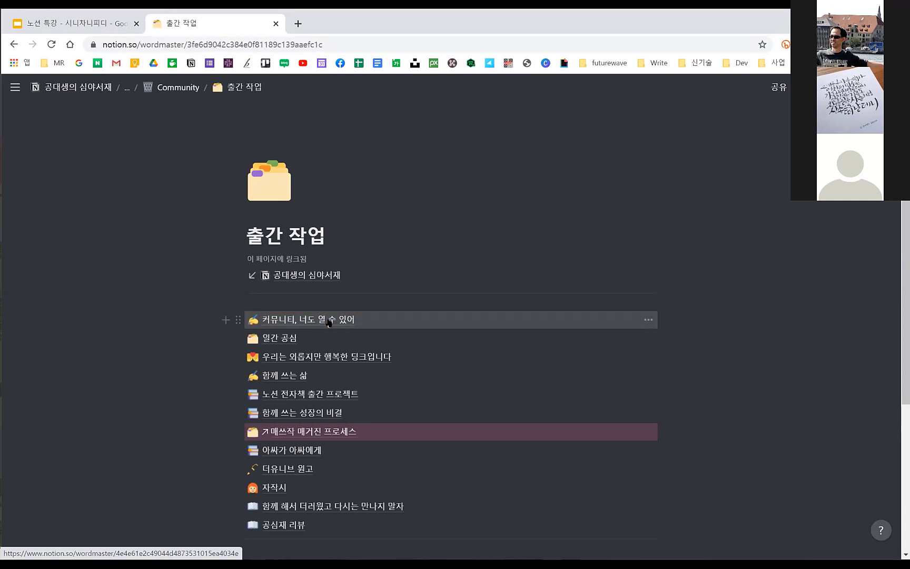
left_click(329, 321)
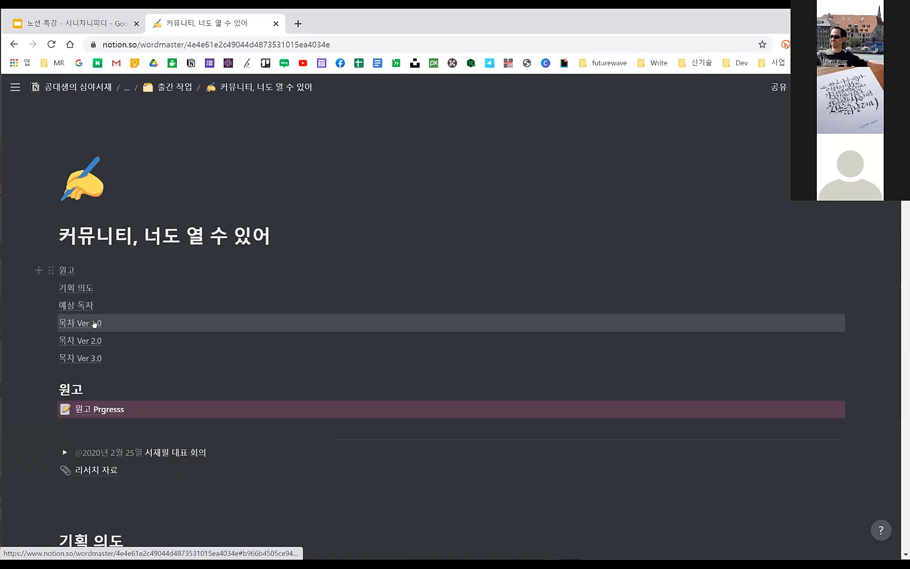
Jump to the 목차 Ver 3.0 section and look through the outline down to chapter 13, returning to its start.
left_click(98, 358)
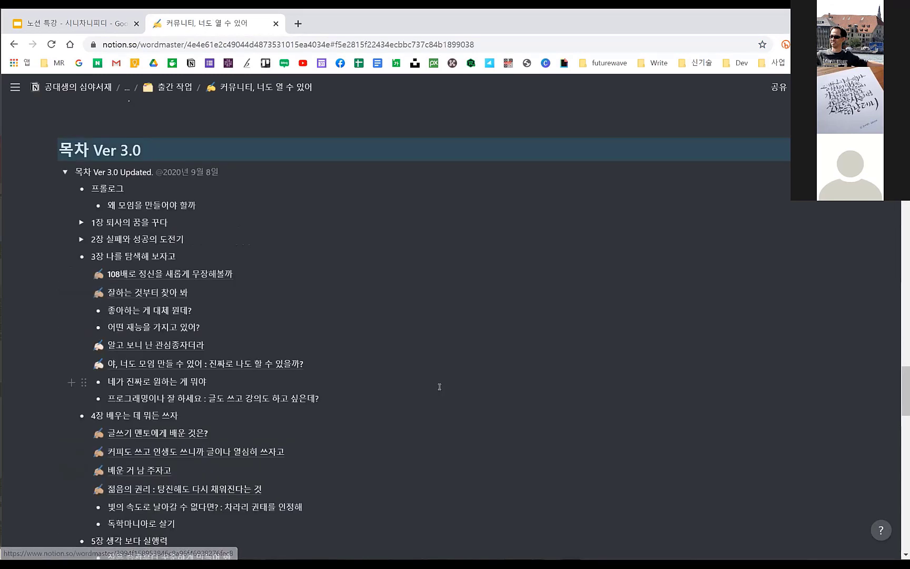
scroll(124, 236, "down", 7)
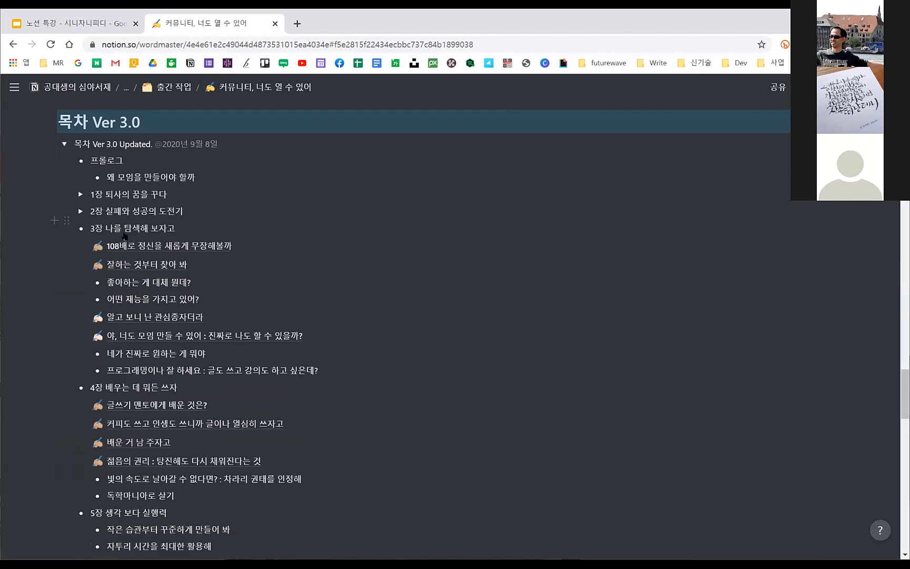
scroll(125, 235, "down", 7)
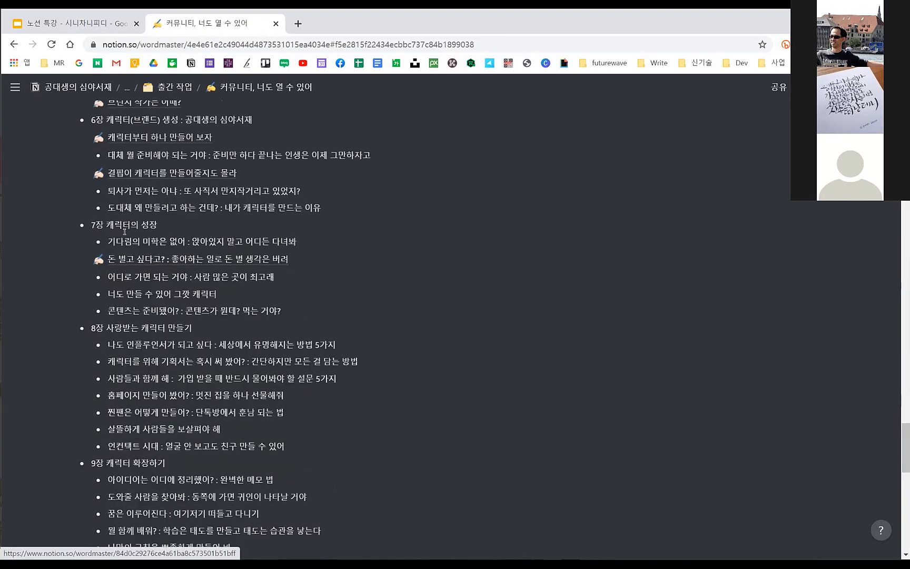
scroll(139, 250, "down", 4)
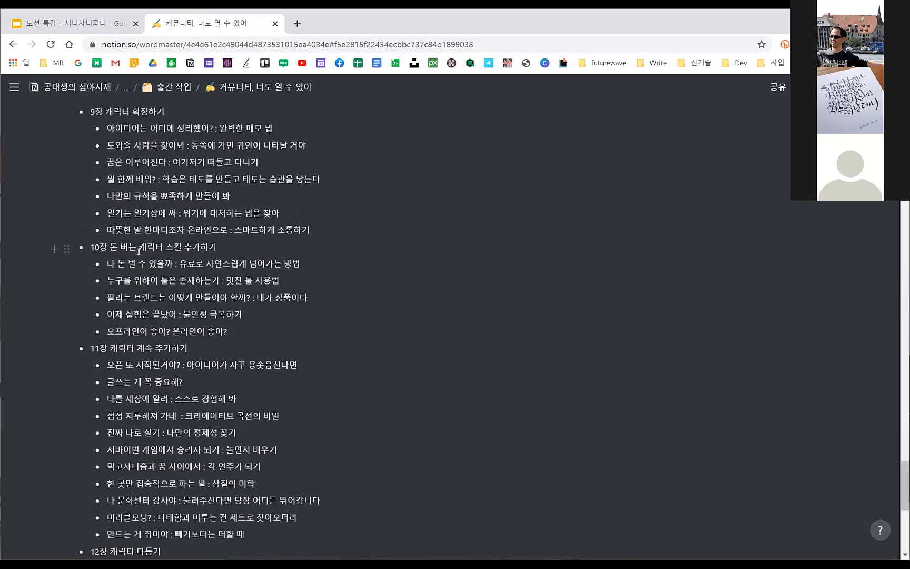
scroll(138, 250, "down", 5)
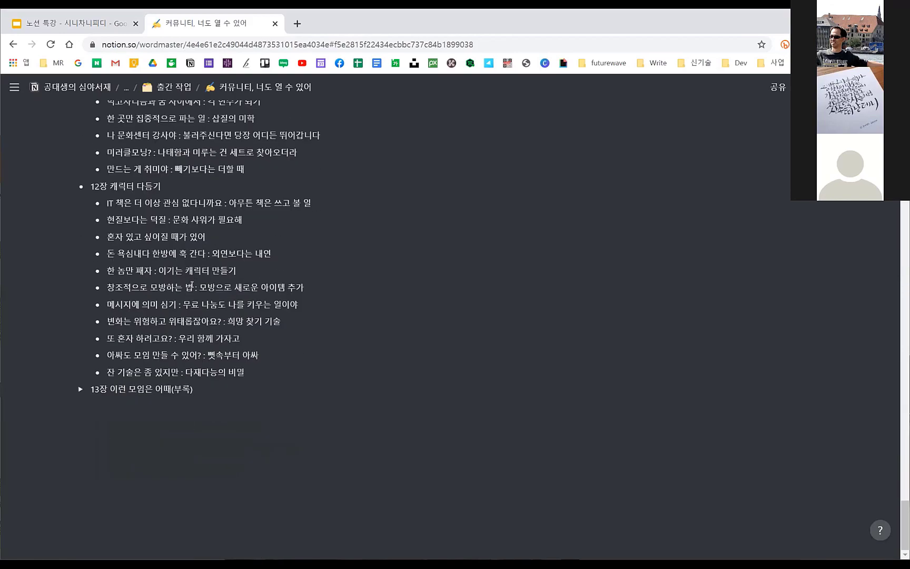
scroll(192, 282, "up", 9)
scroll(193, 283, "up", 15)
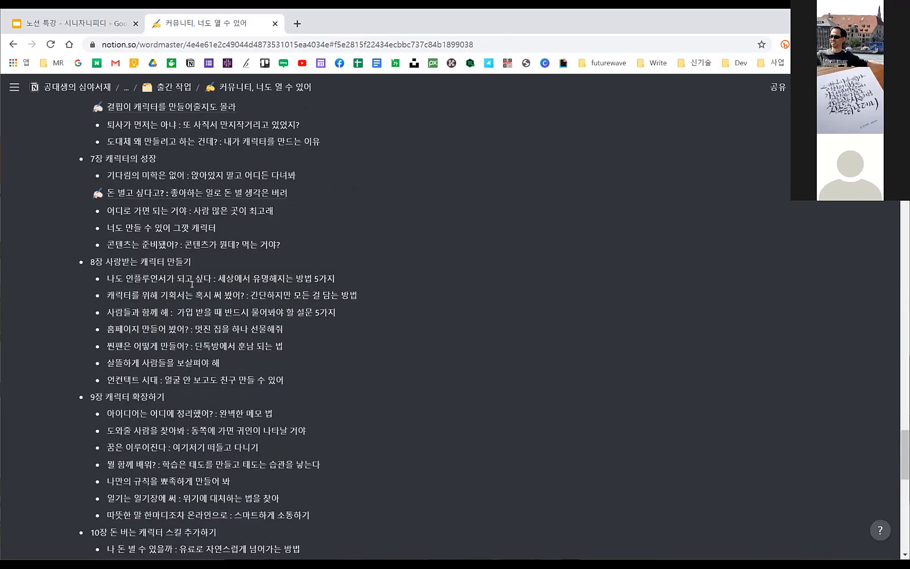
scroll(181, 295, "up", 4)
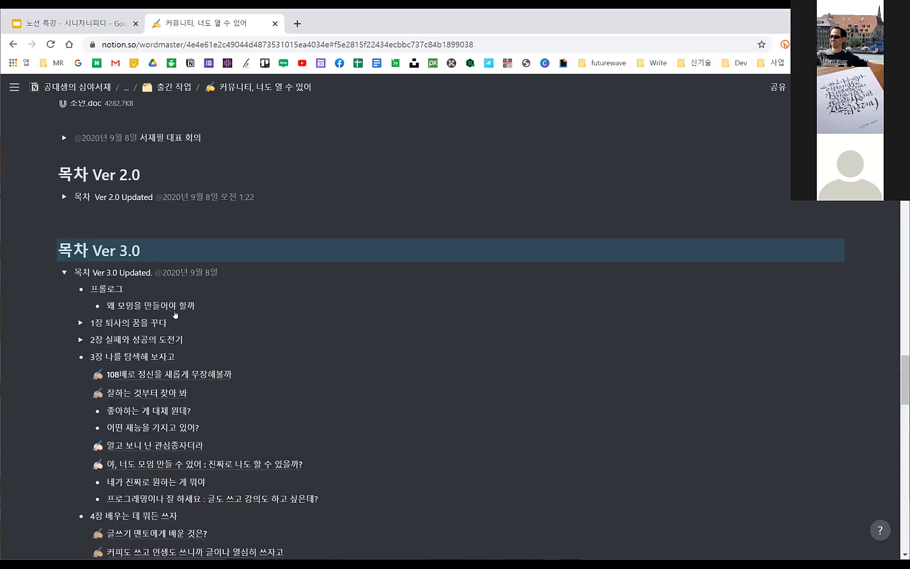
Open the 108배로 정신을 새롭게 무장해볼까 subpage from chapter 3 and read through its manuscript text.
left_click(182, 316)
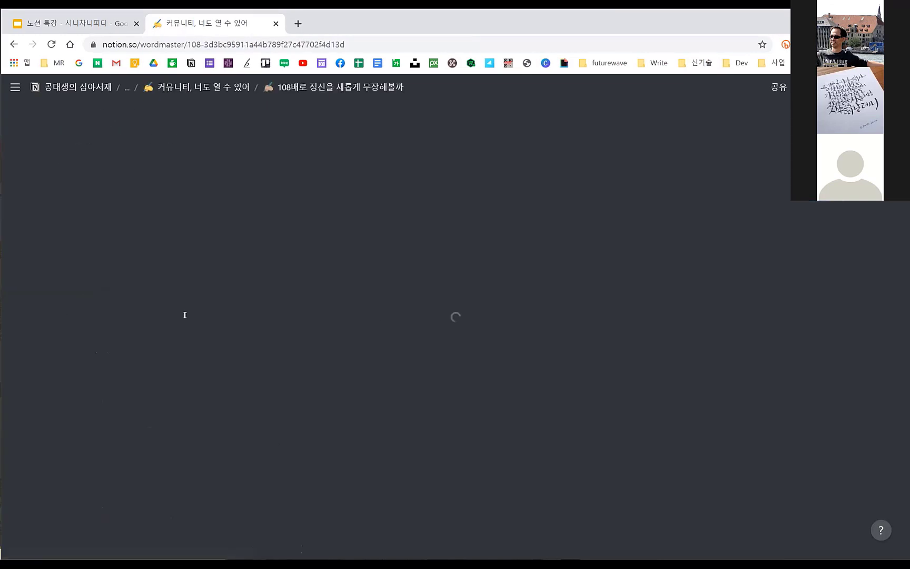
scroll(354, 311, "down", 2)
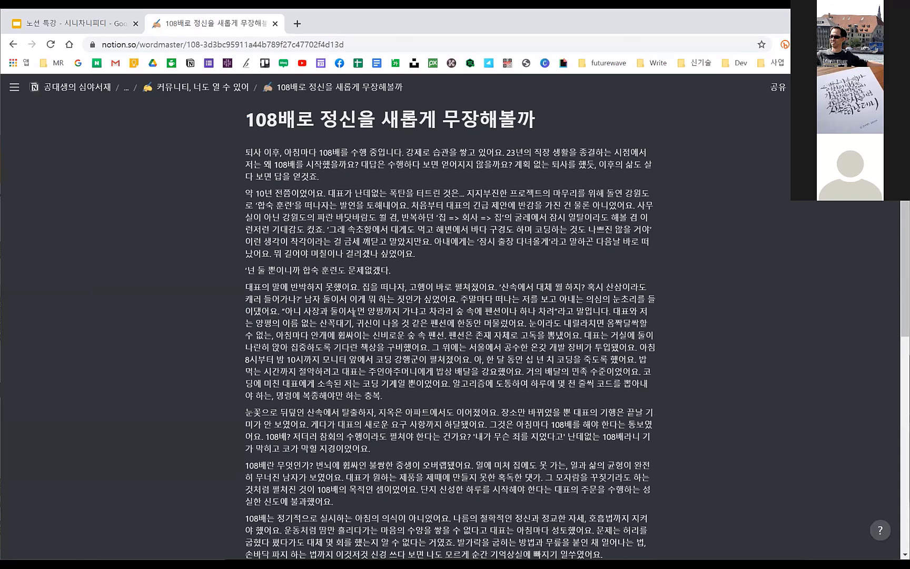
scroll(353, 311, "down", 2)
scroll(353, 311, "down", 3)
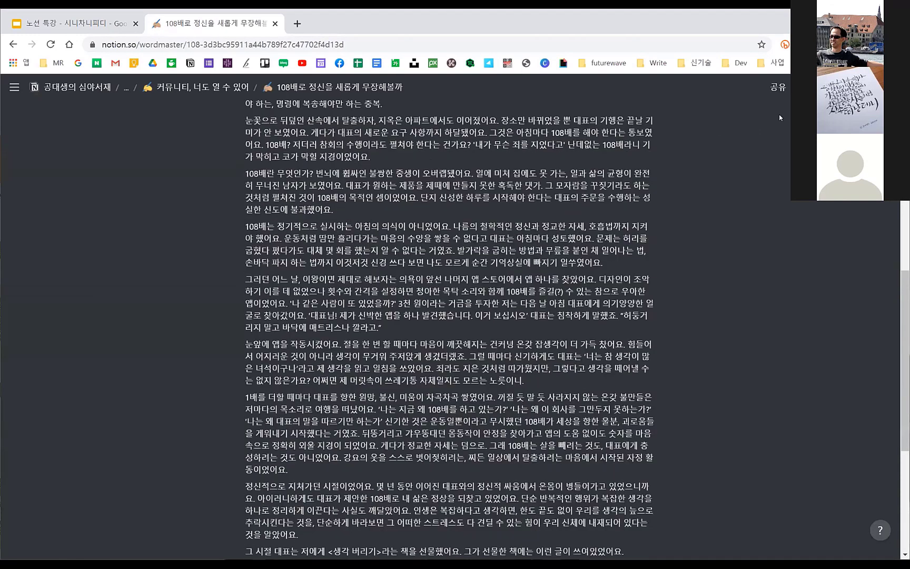
scroll(779, 118, "down", 2)
scroll(449, 323, "down", 2)
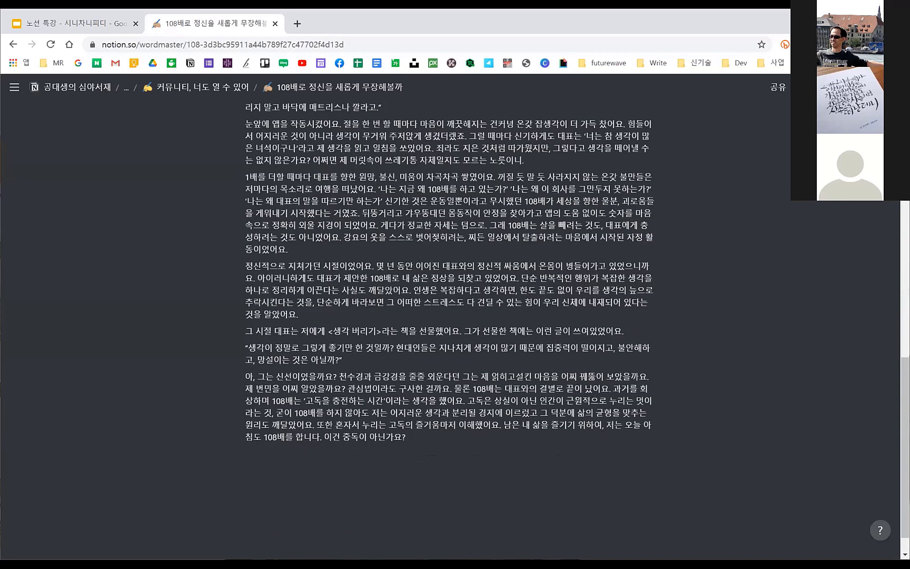
scroll(450, 323, "up", 5)
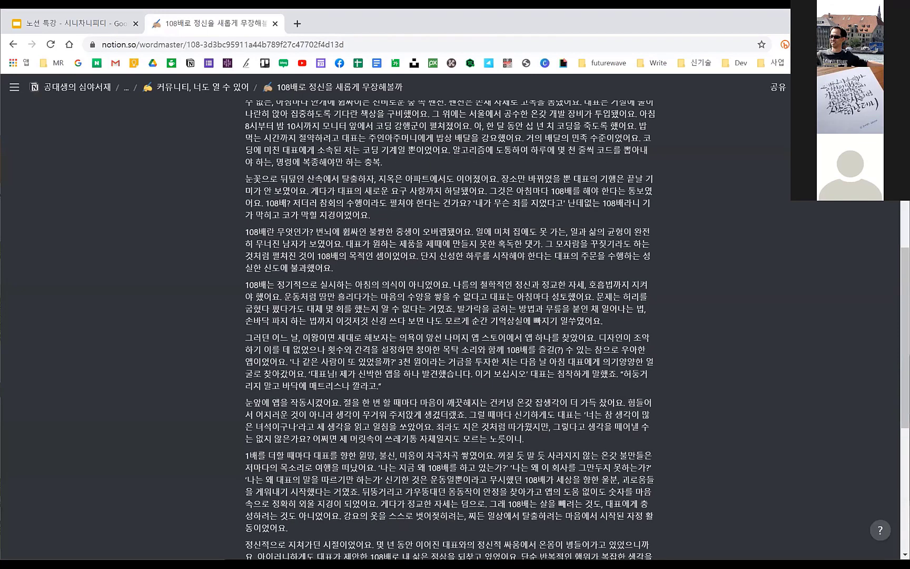
Try the serif and monospaced fonts on the page, restore the default font, and view the export settings without exporting.
left_click(890, 87)
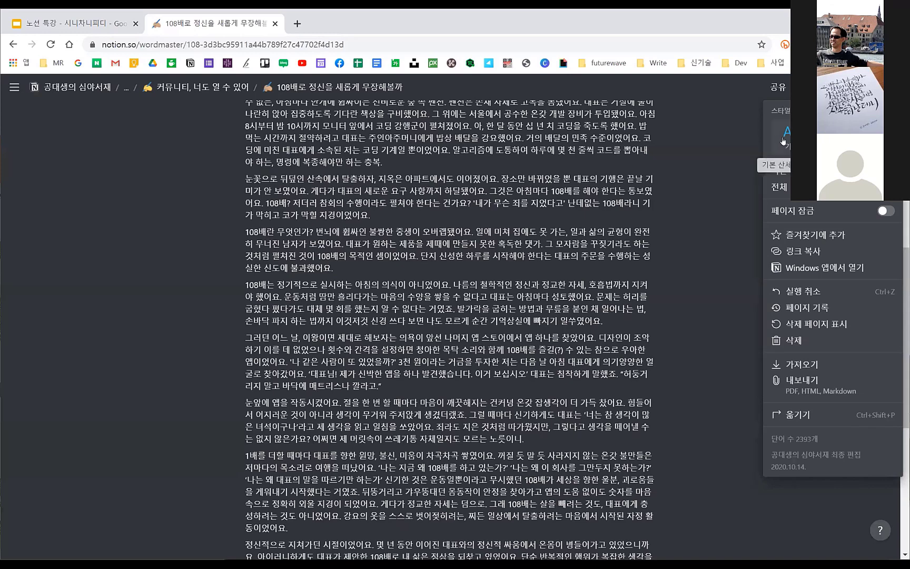
left_click(853, 170)
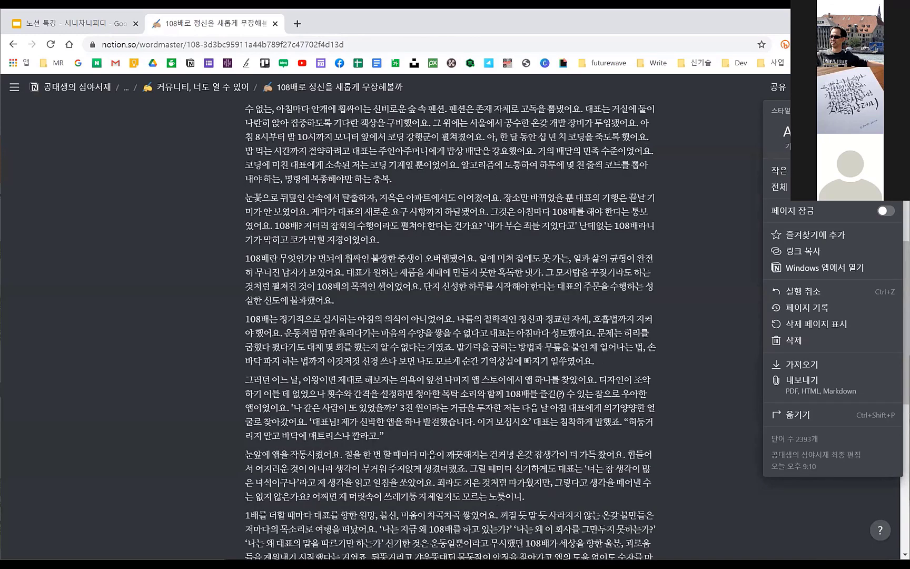
left_click(876, 134)
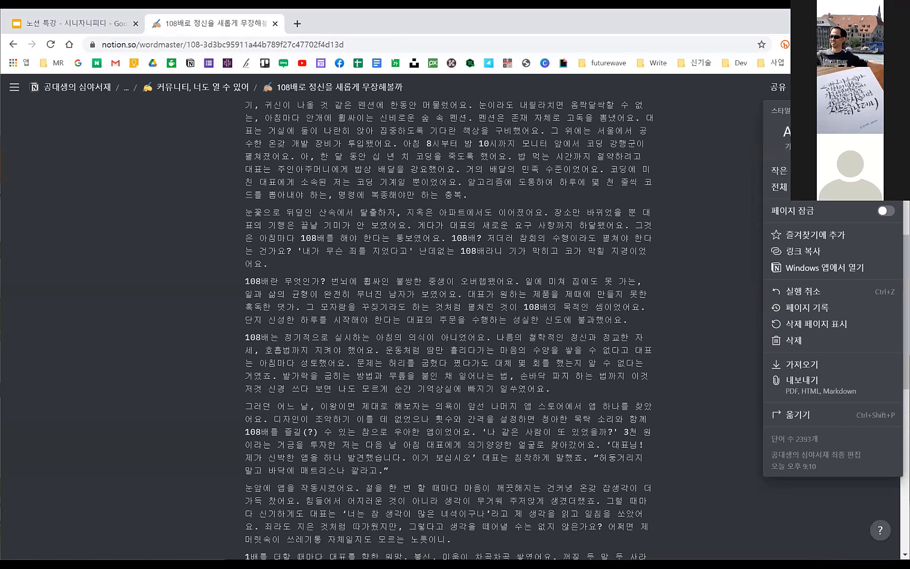
left_click(793, 132)
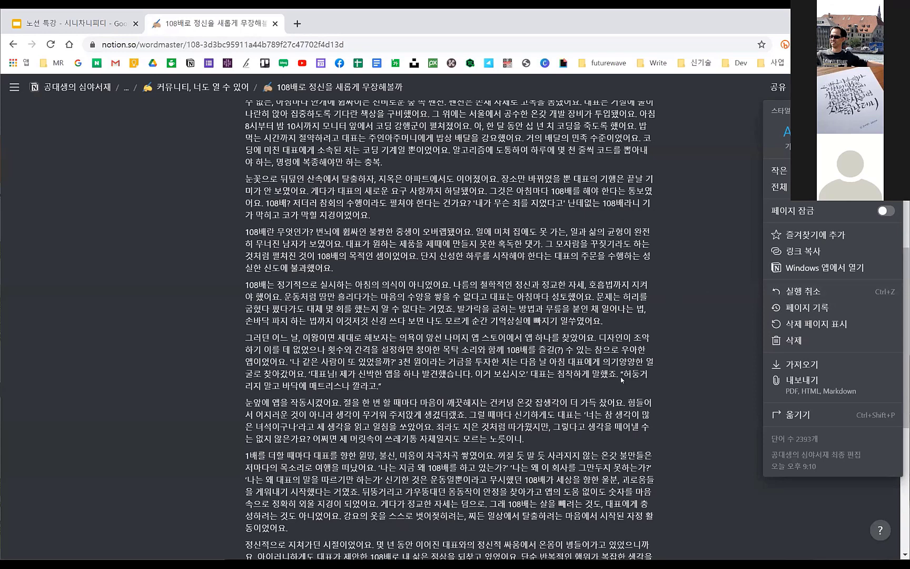
left_click(819, 383)
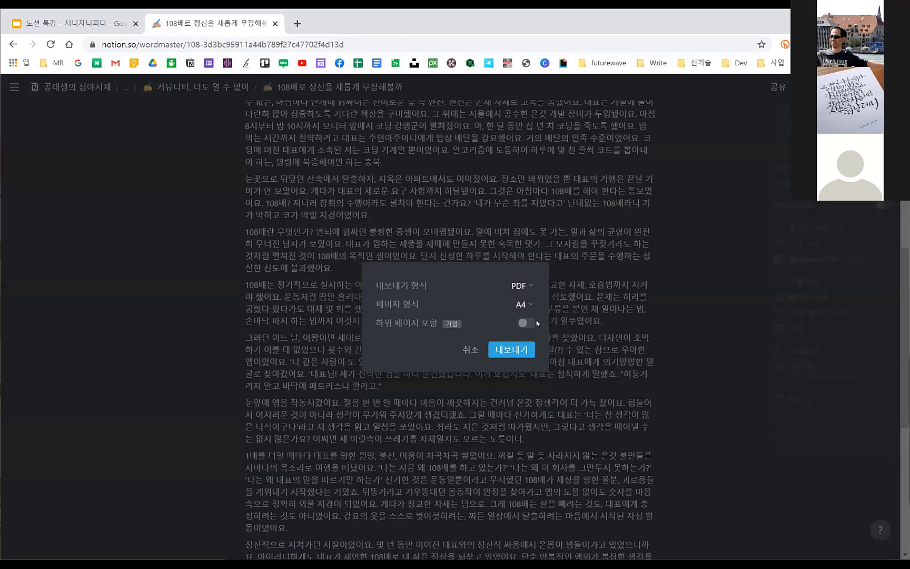
left_click(469, 349)
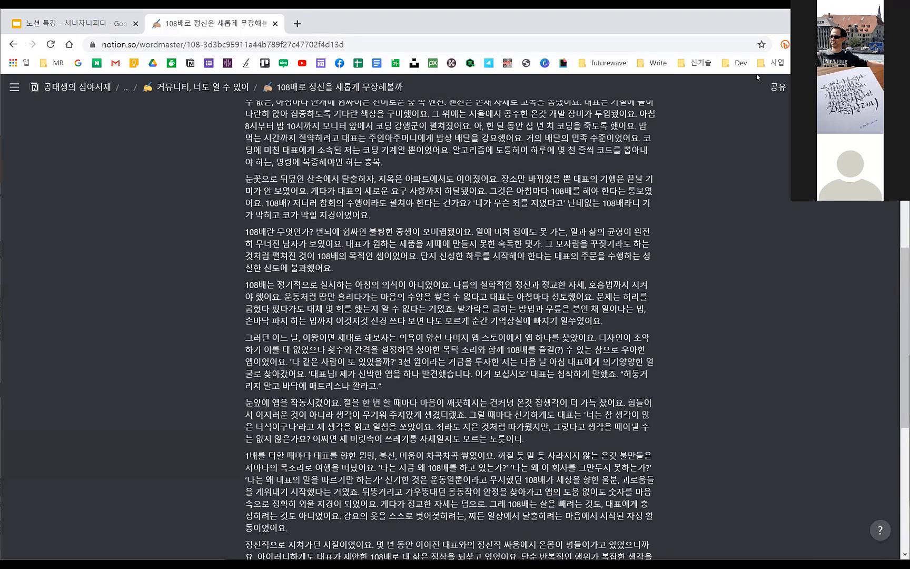
Examine the page's web address, its web sharing settings and the list for inviting users, leaving the sharing unchanged.
left_click(319, 44)
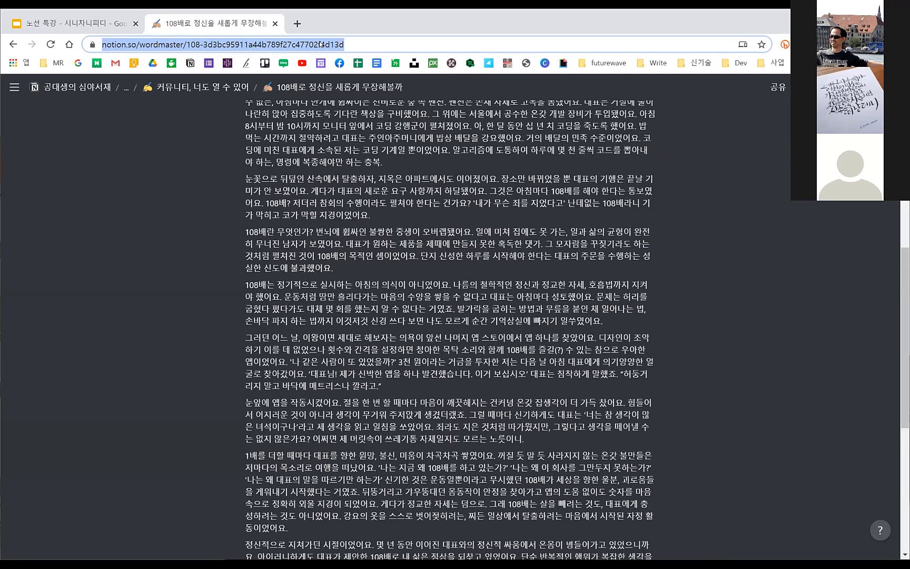
left_click(778, 90)
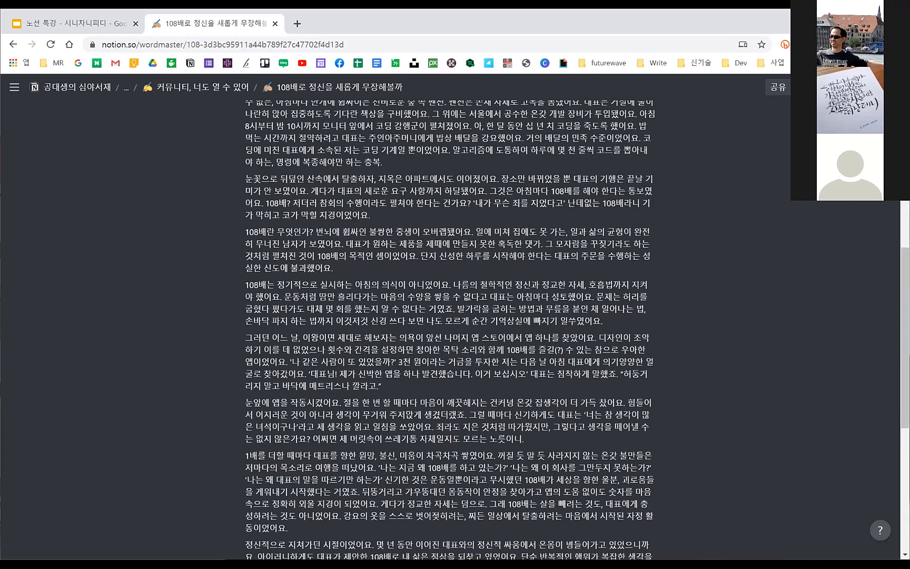
left_click(777, 91)
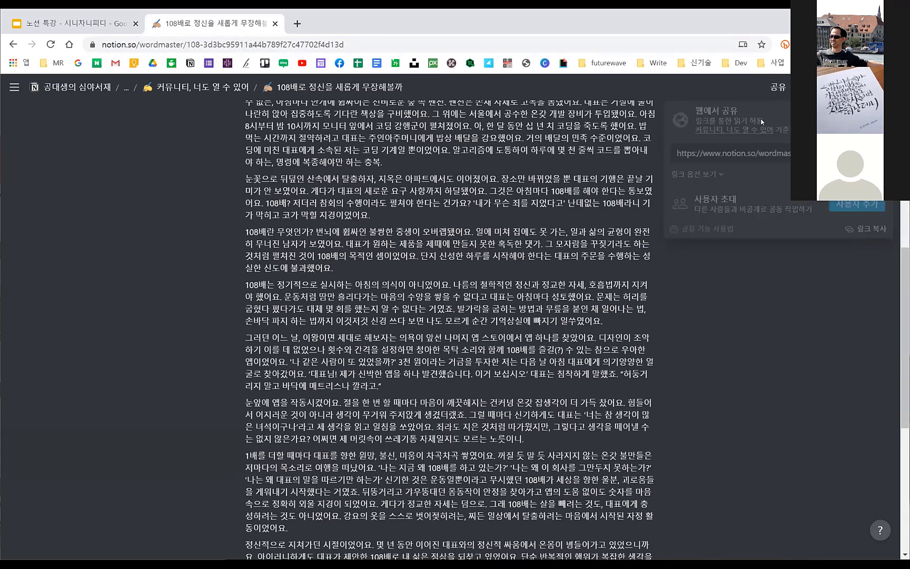
mouse_move(784, 115)
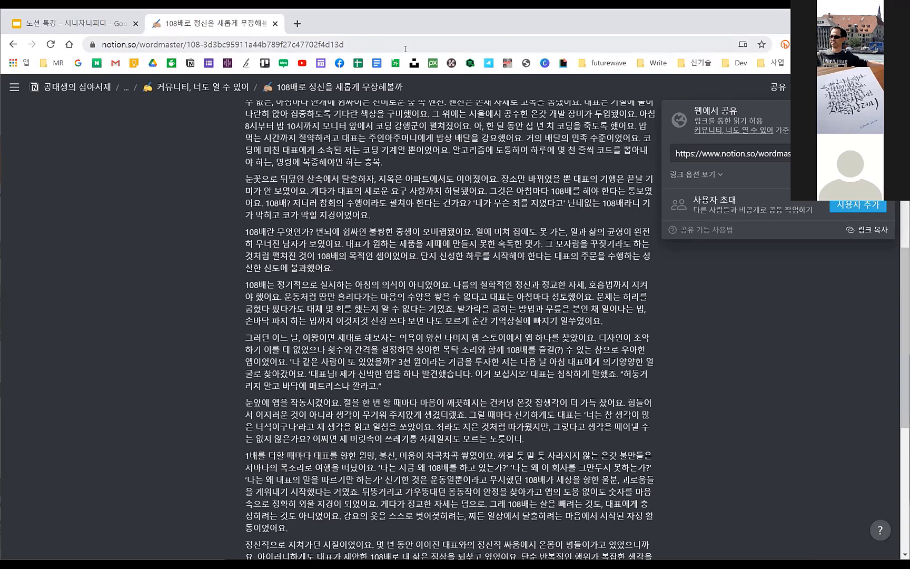
left_click(853, 205)
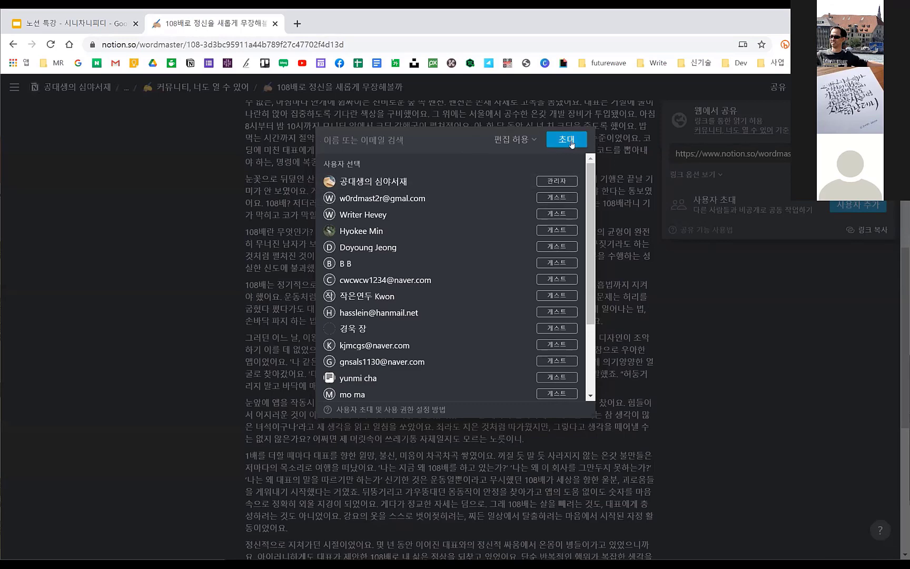
left_click(702, 333)
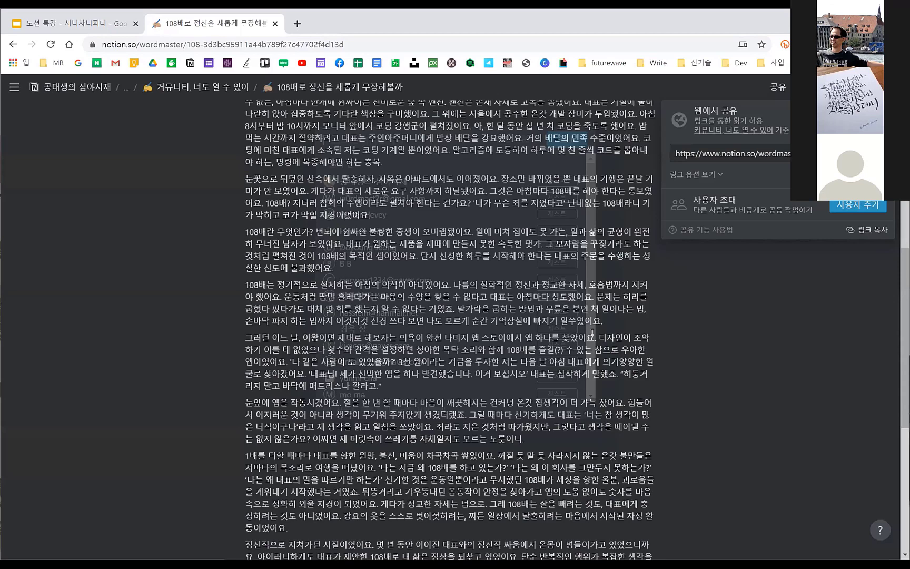
left_click(592, 332)
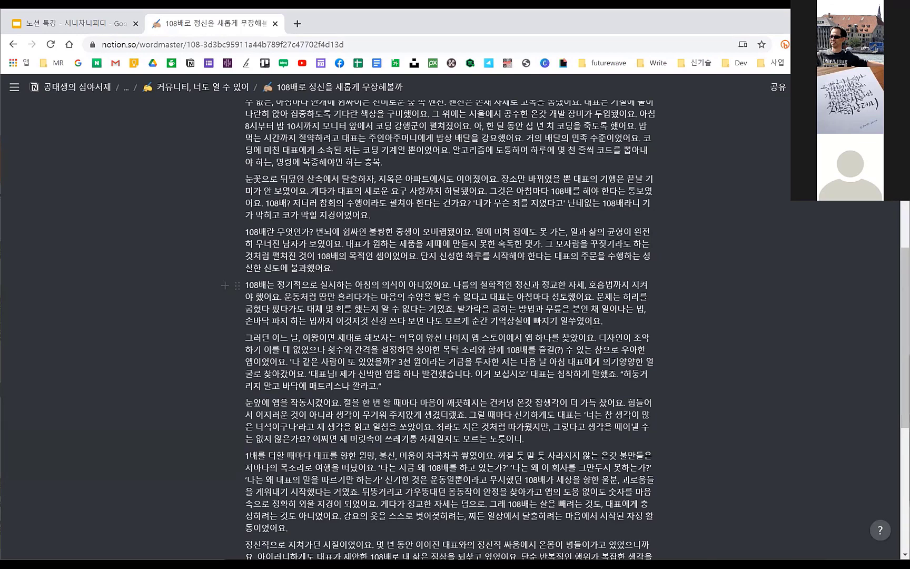
Open 공대생의 심야서재 Home Page from the main page and look over its 공심재 소식 table, recruiting groups and Writing - Beginner Course gallery.
left_click(73, 89)
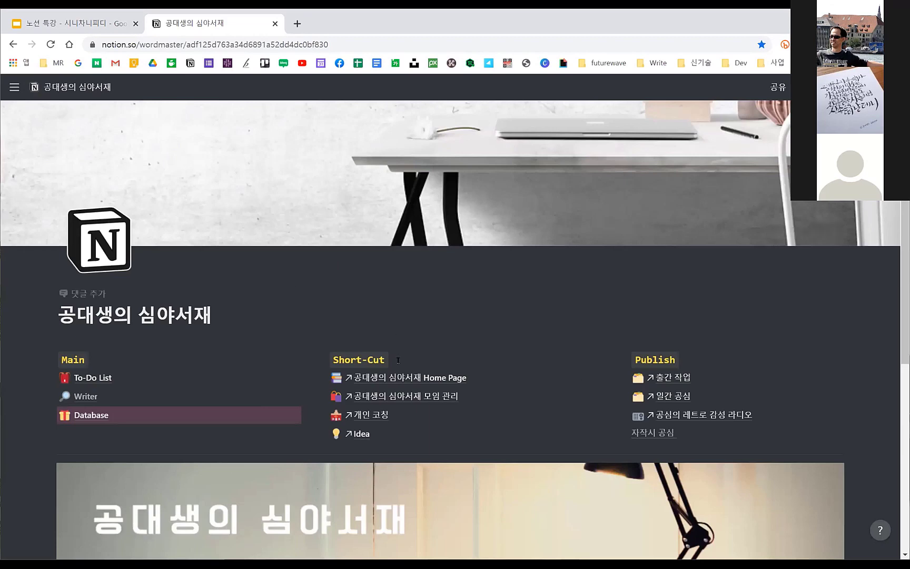
left_click(351, 383)
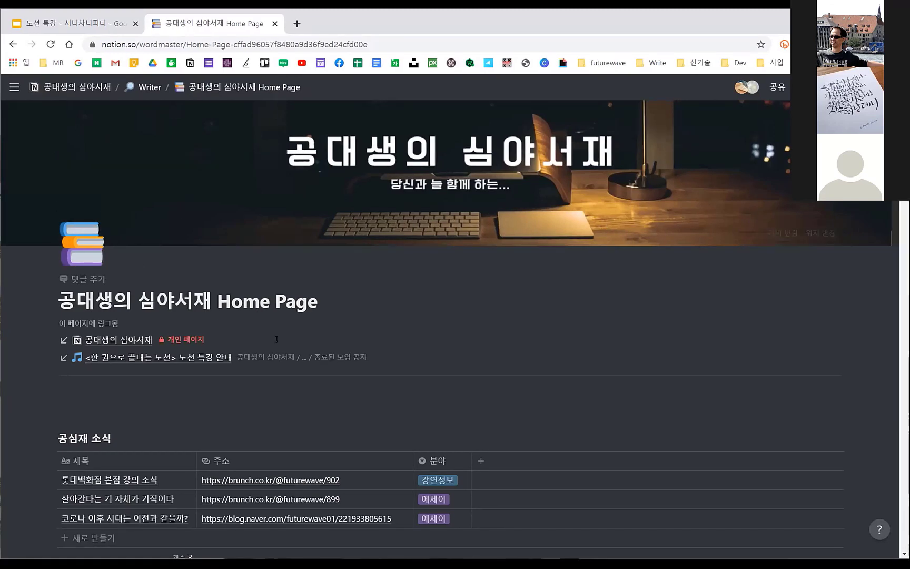
scroll(169, 344, "down", 1)
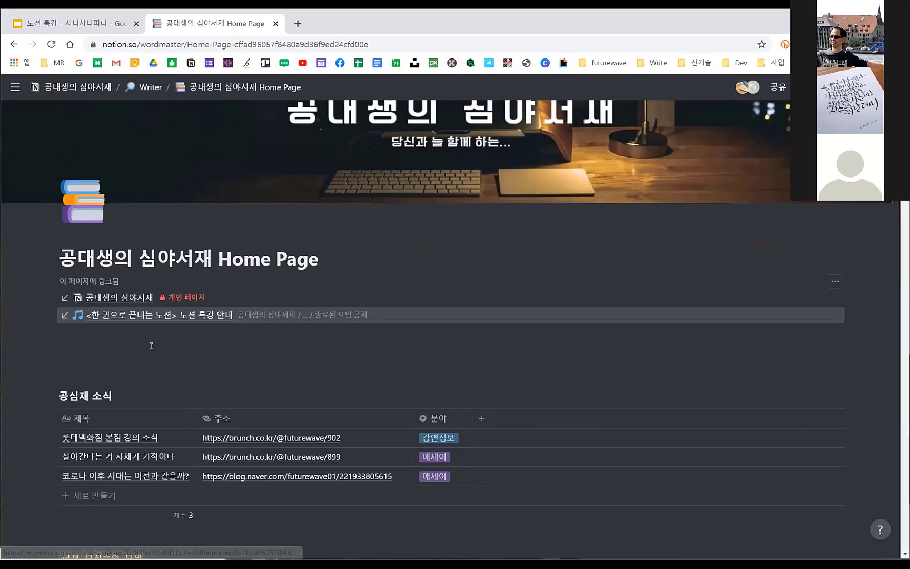
scroll(151, 345, "down", 1)
scroll(136, 179, "down", 5)
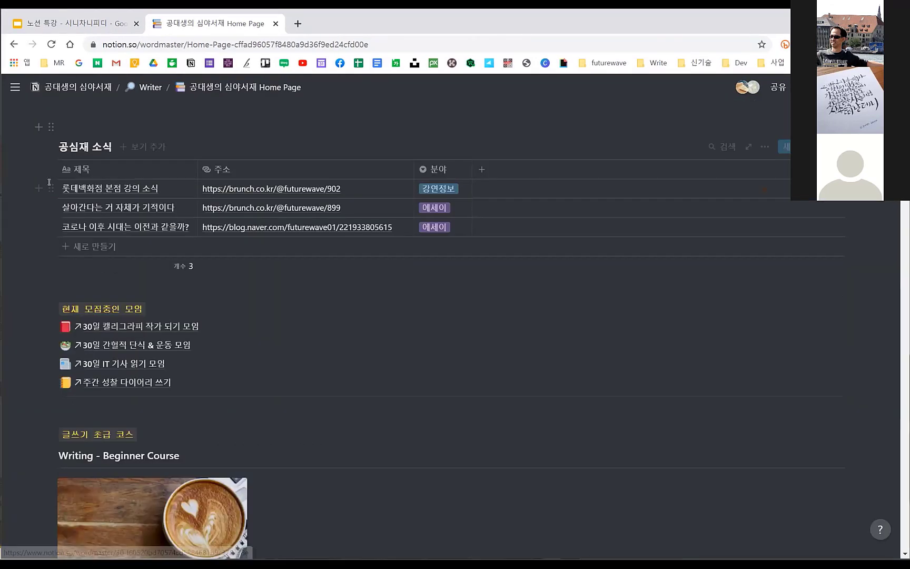
scroll(178, 256, "down", 5)
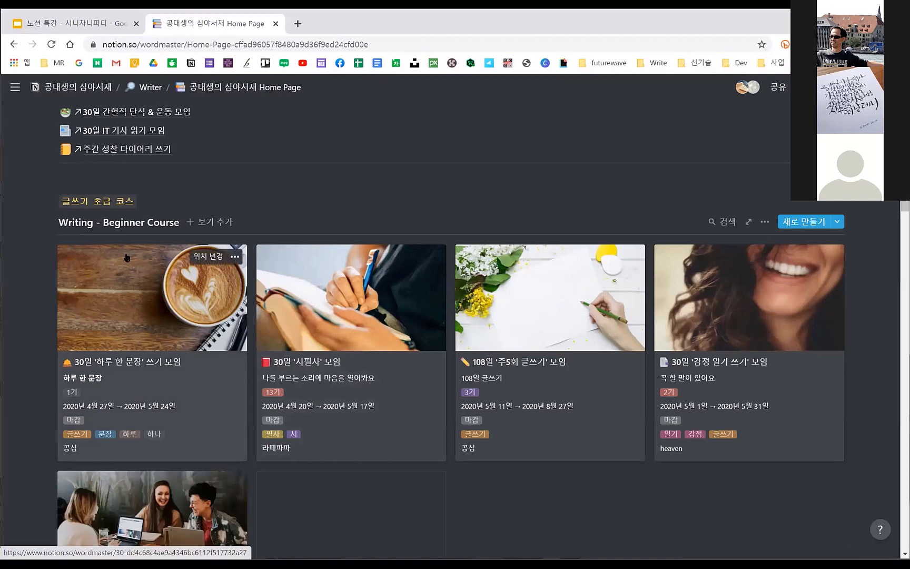
scroll(126, 257, "down", 3)
scroll(220, 256, "up", 3)
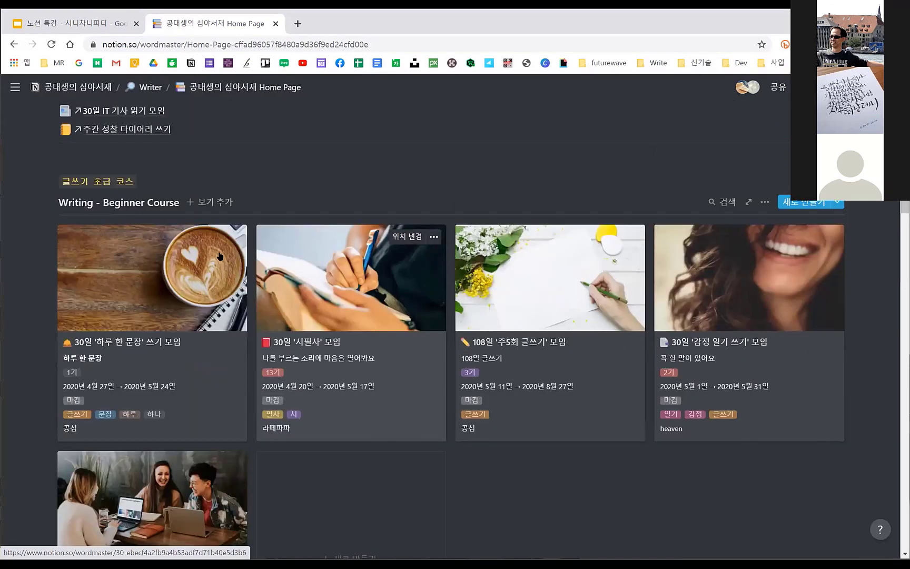
scroll(408, 302, "down", 12)
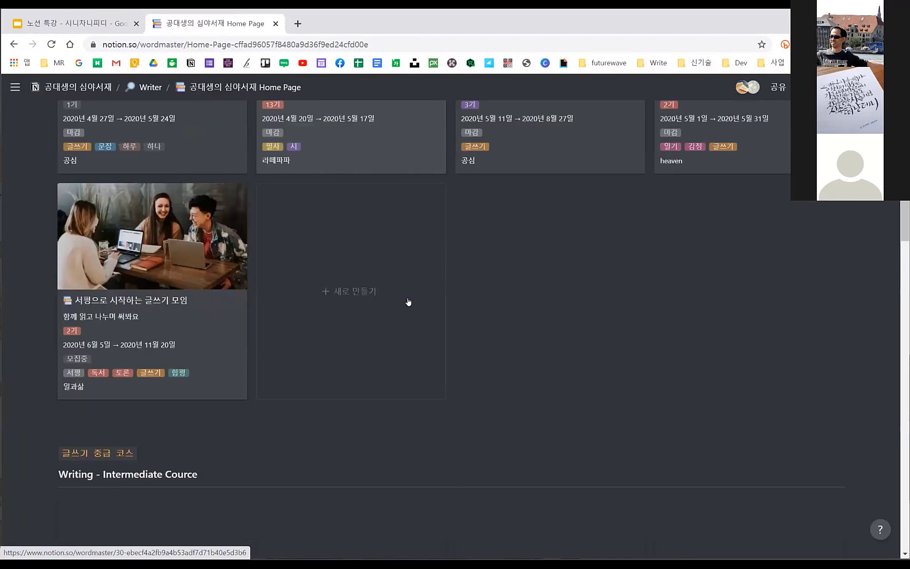
Look through the intermediate and advanced writing courses, the 30-day groups and the Personal Coaching / Lecture gallery on the home page.
scroll(408, 301, "down", 7)
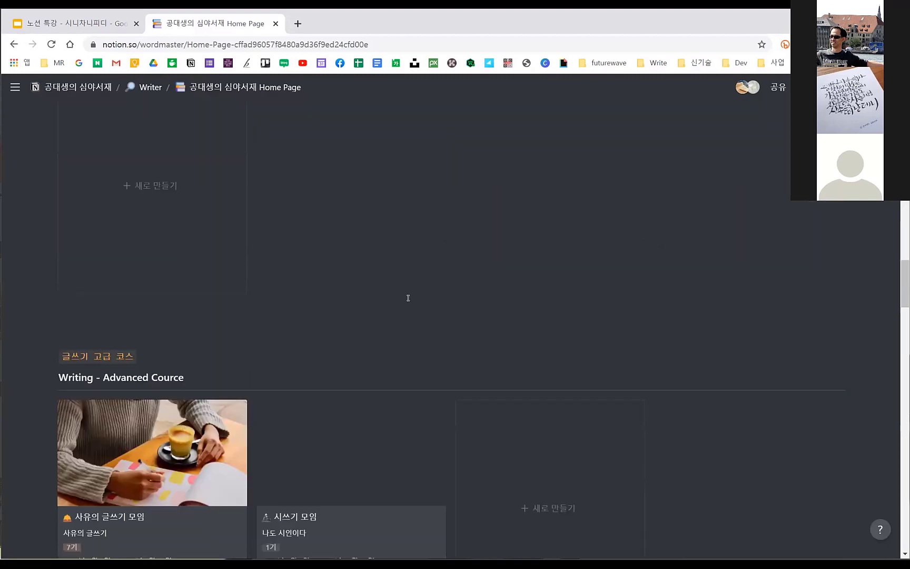
scroll(408, 302, "down", 7)
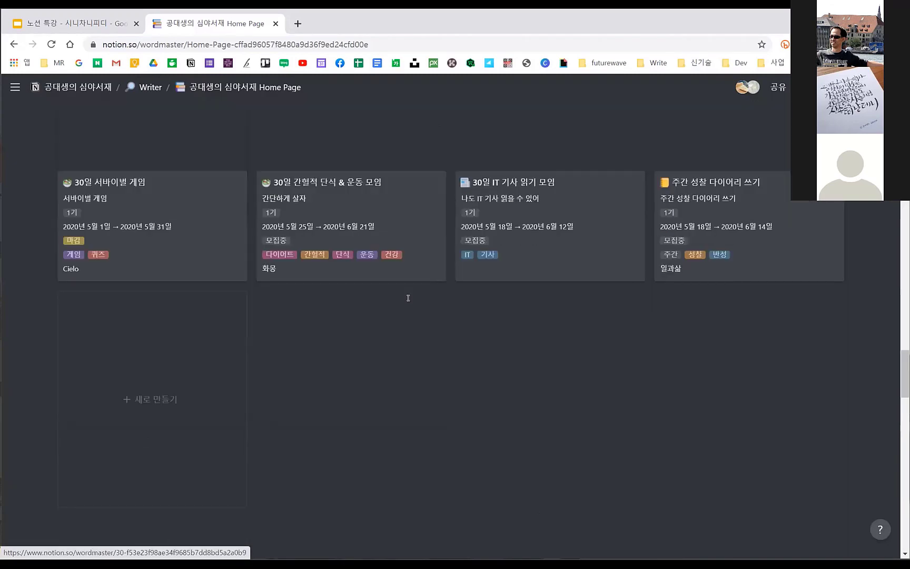
scroll(407, 303, "down", 4)
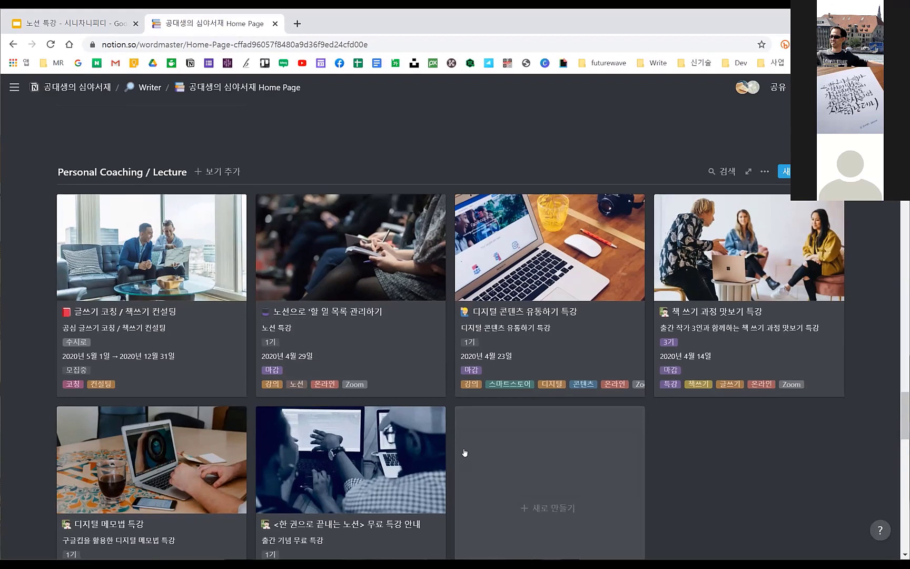
scroll(474, 448, "up", 10)
scroll(463, 445, "up", 8)
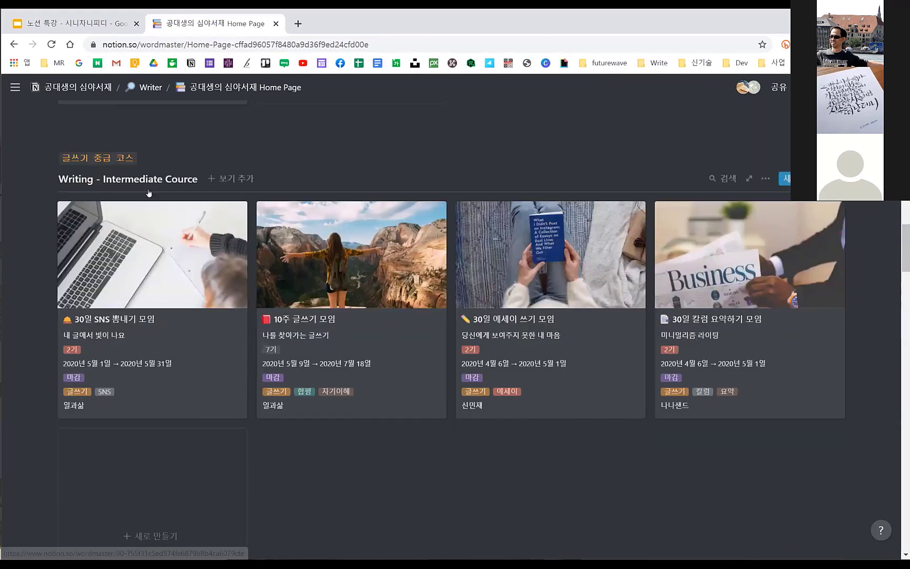
scroll(153, 100, "up", 7)
From the 공대생의 심야서재 main page, open Database, its Books entry and the Reading Books table, and look through the listed books.
left_click(93, 89)
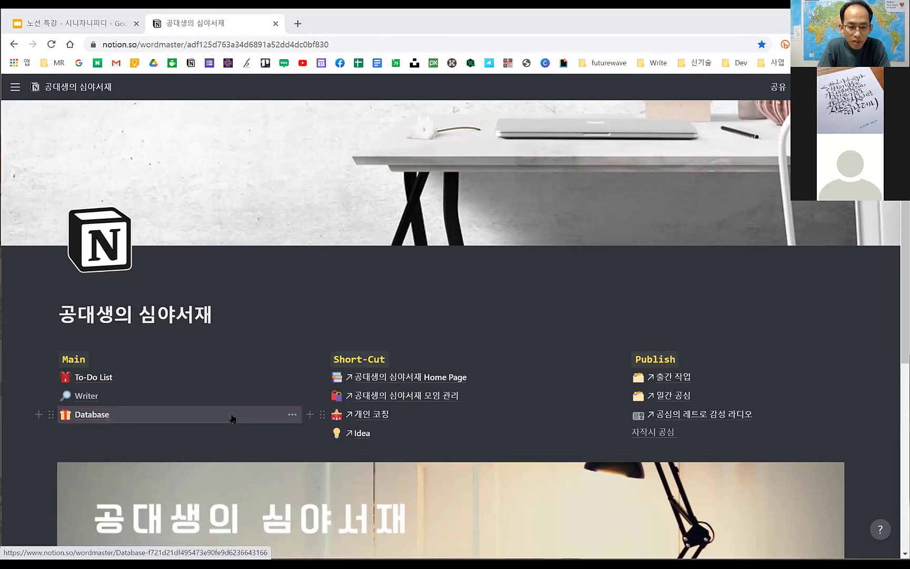
left_click(212, 380)
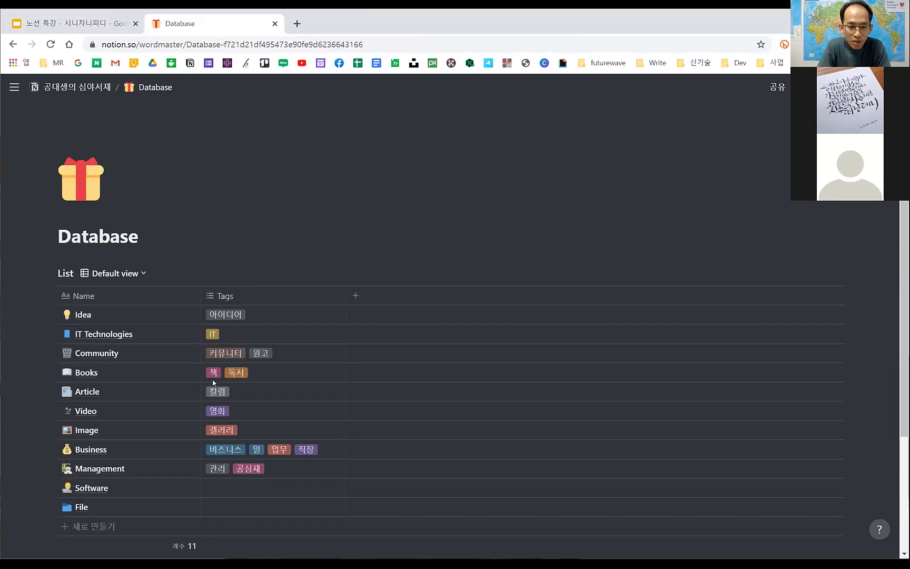
left_click(184, 372)
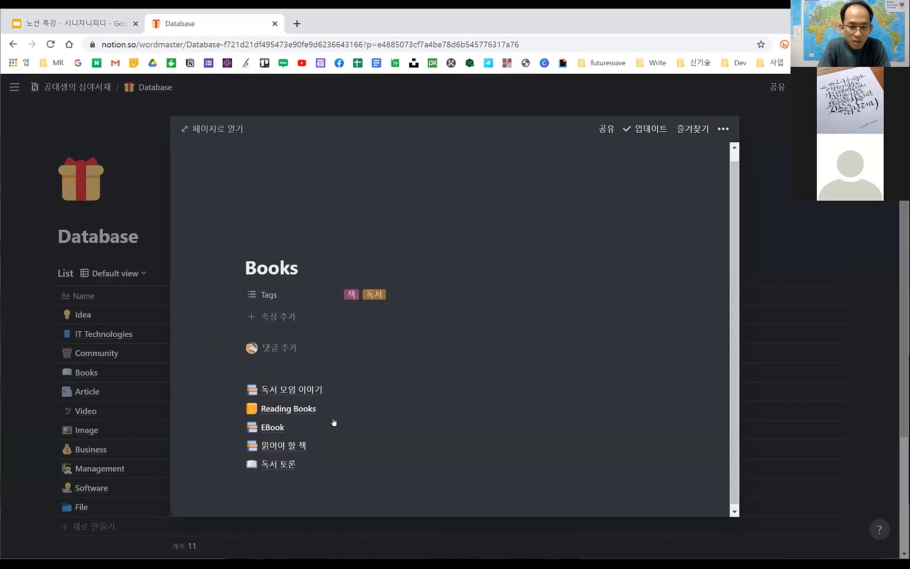
left_click(309, 403)
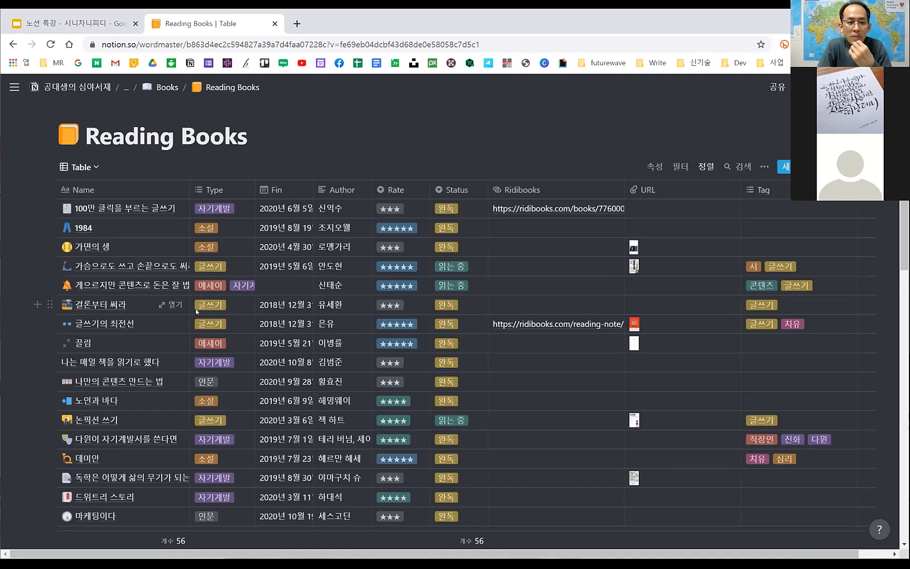
scroll(280, 322, "down", 7)
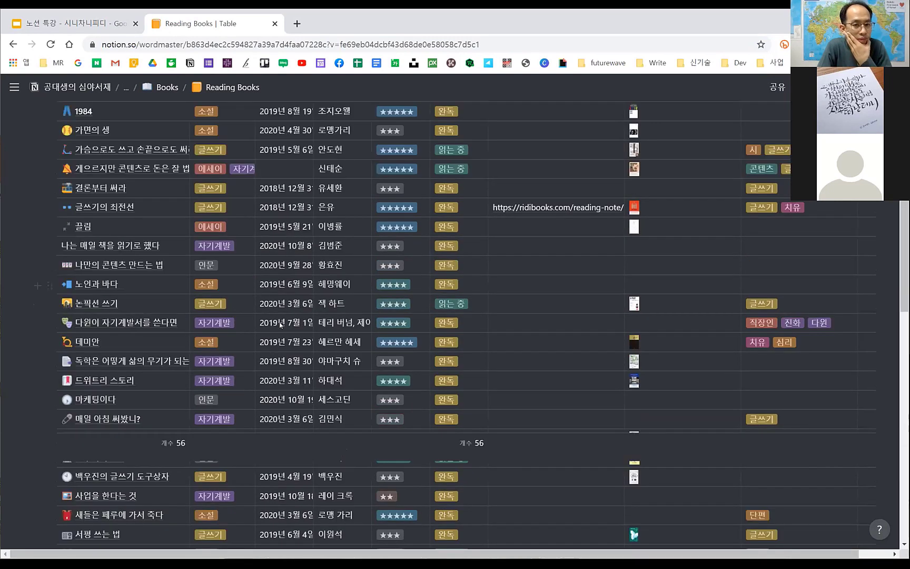
scroll(279, 325, "down", 4)
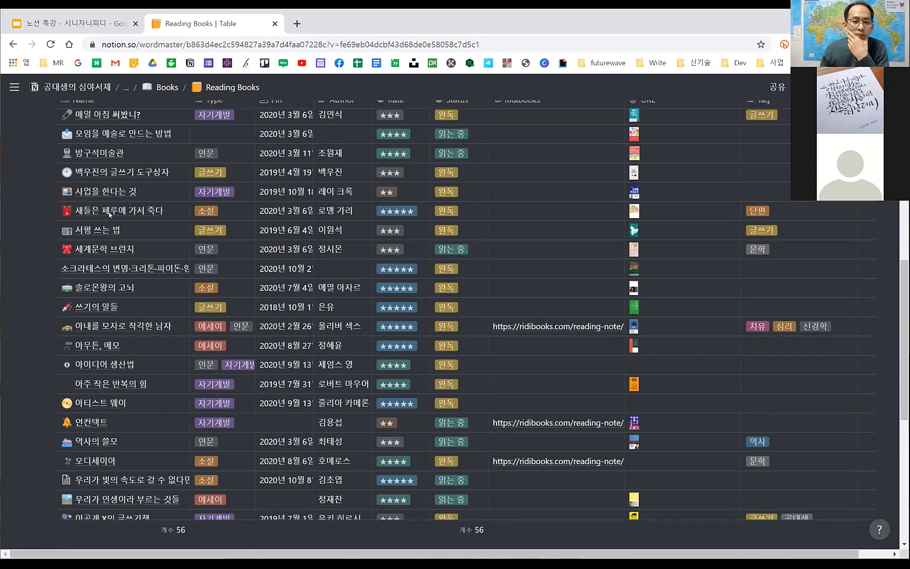
scroll(121, 196, "down", 2)
scroll(126, 197, "up", 9)
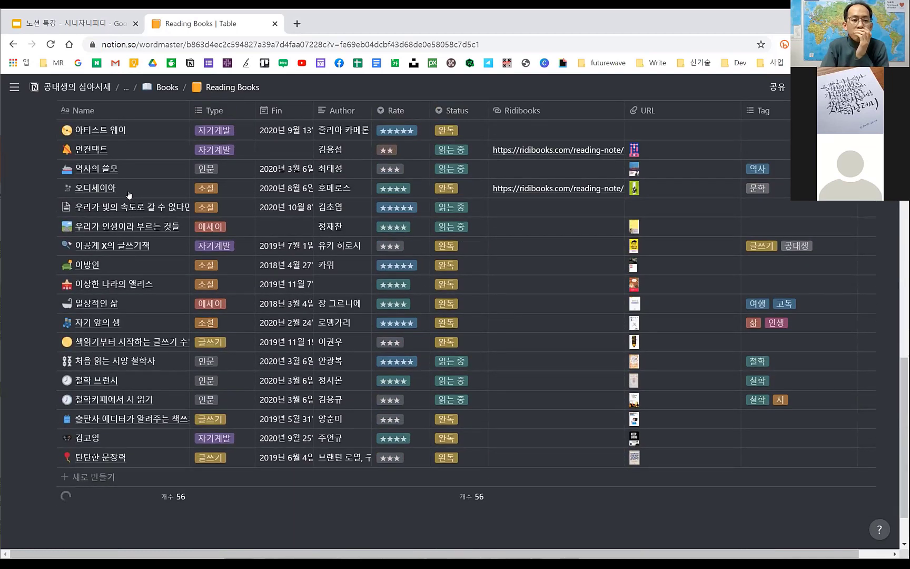
scroll(128, 195, "up", 4)
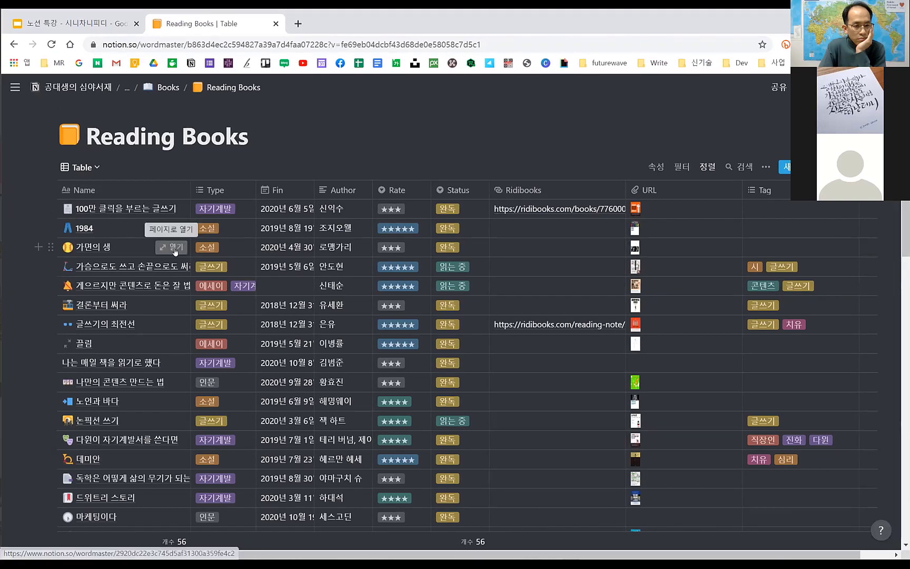
Open the 가면의 생 book record, read through its properties and dated quotations, and close it again.
left_click(175, 247)
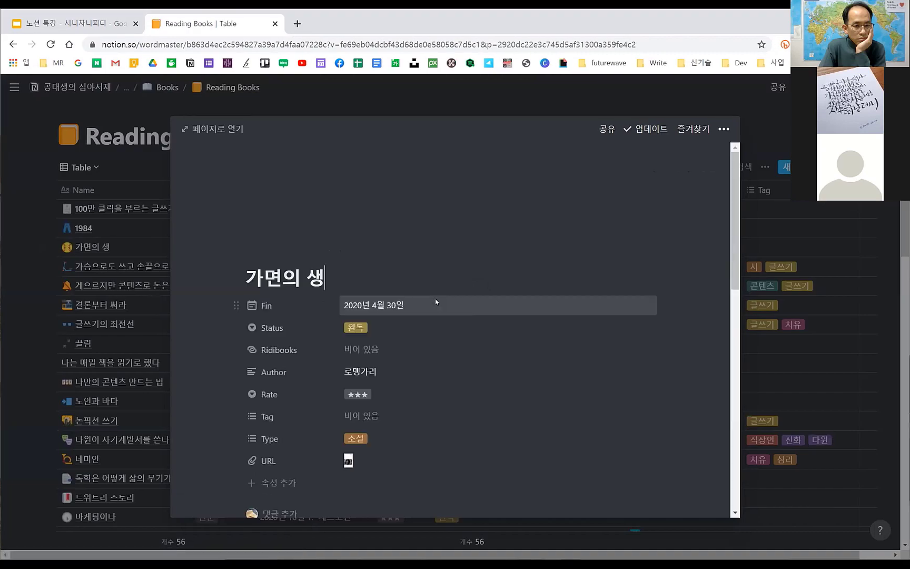
scroll(435, 299, "down", 4)
scroll(435, 299, "down", 15)
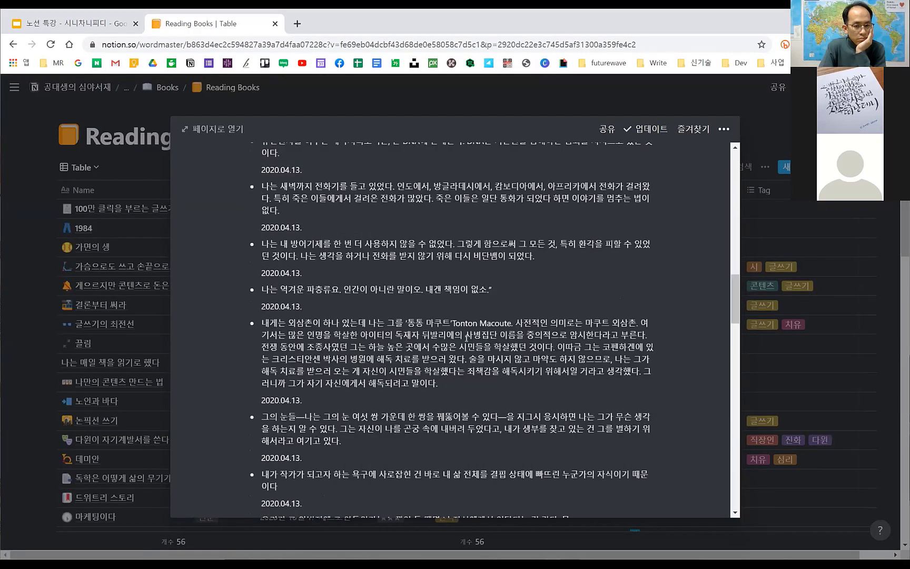
scroll(471, 339, "down", 12)
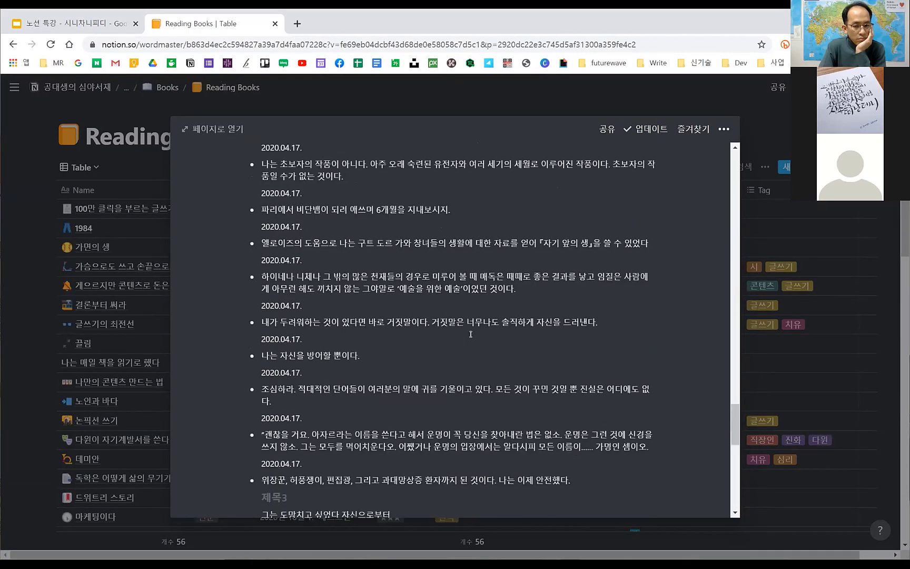
scroll(470, 334, "up", 12)
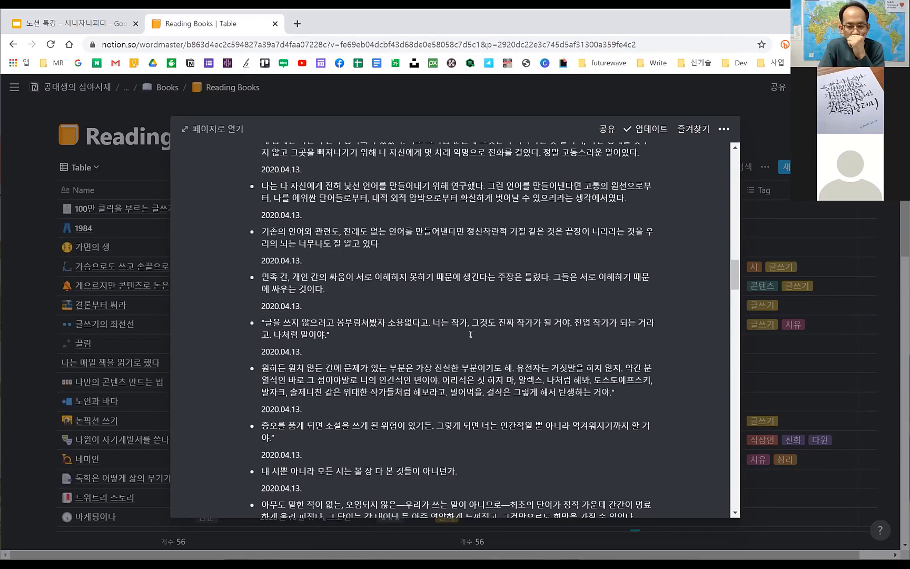
scroll(483, 317, "up", 6)
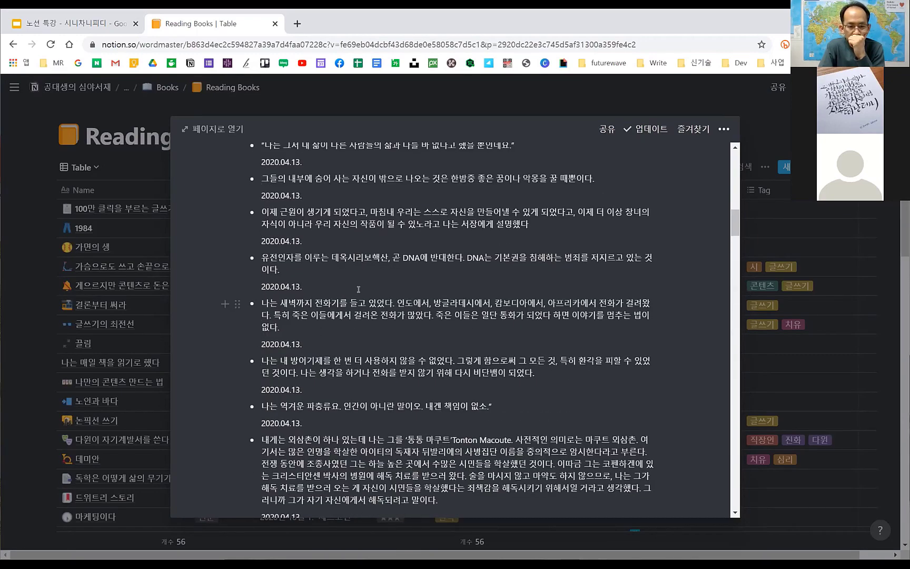
scroll(484, 316, "up", 6)
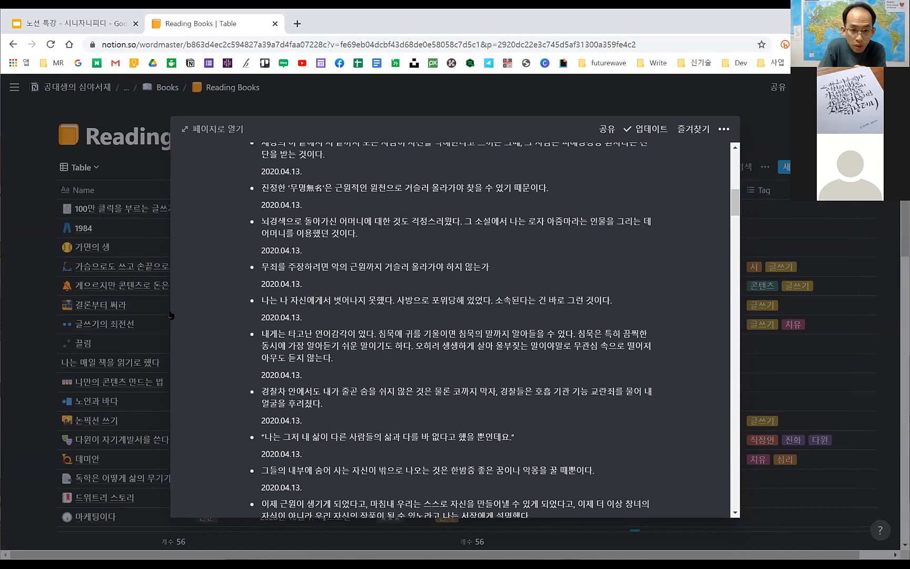
left_click(170, 314)
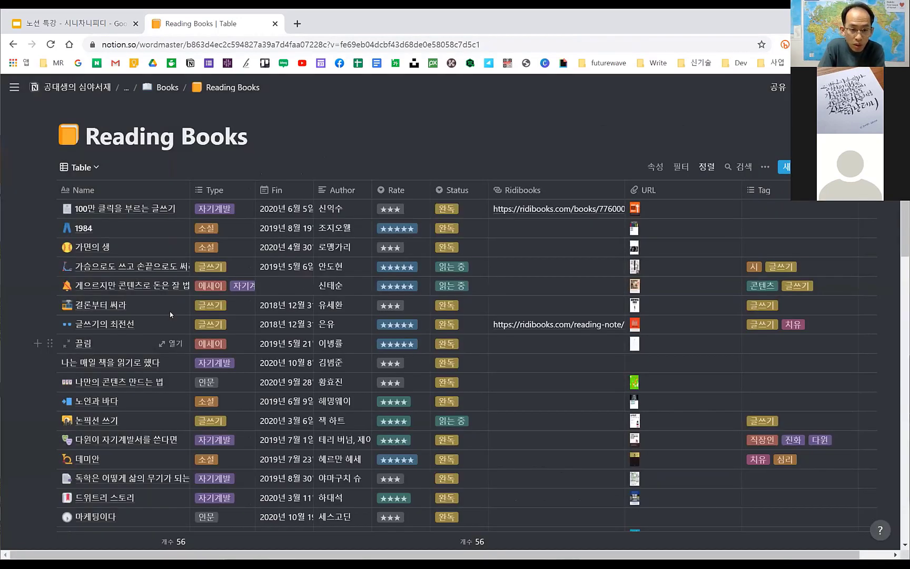
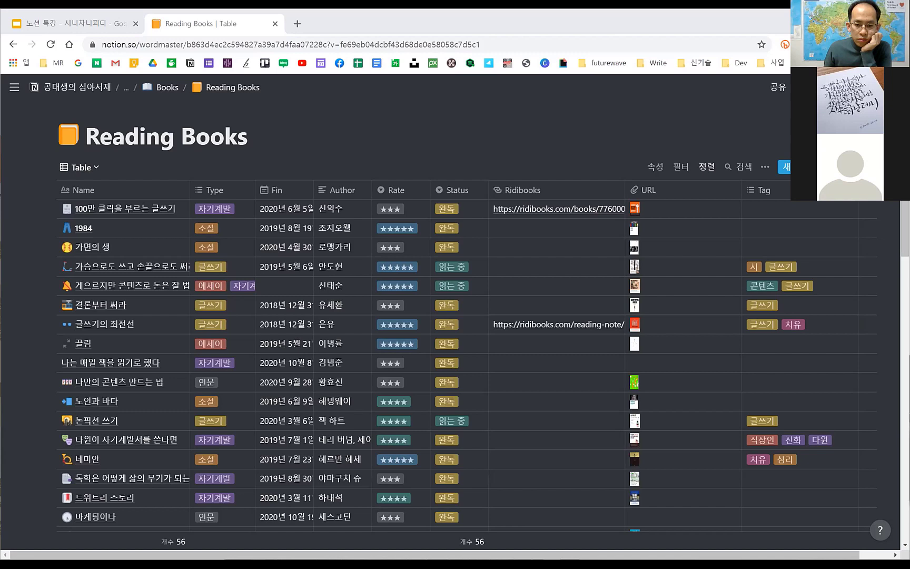
Return to the main page, show the page list, add a new private page and open the template gallery for it.
mouse_move(84, 111)
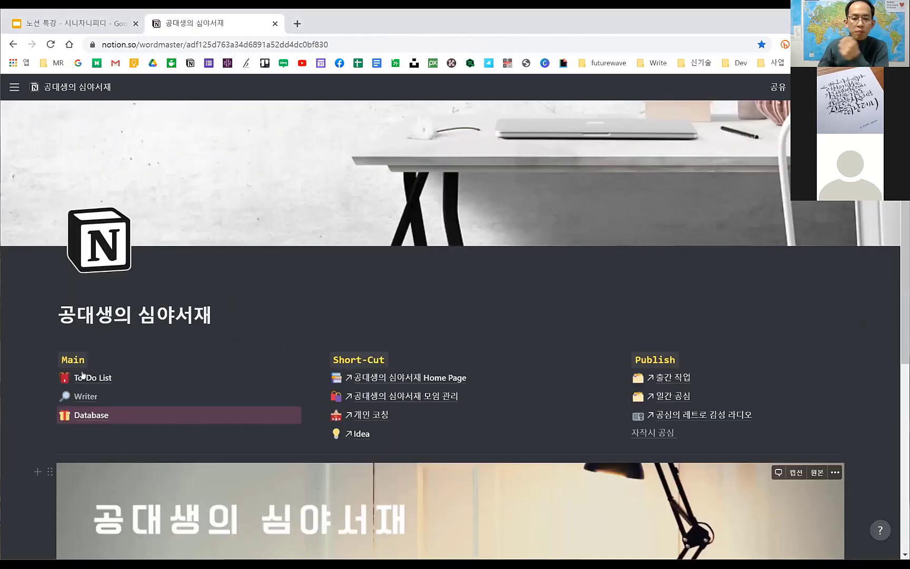
left_click(78, 87)
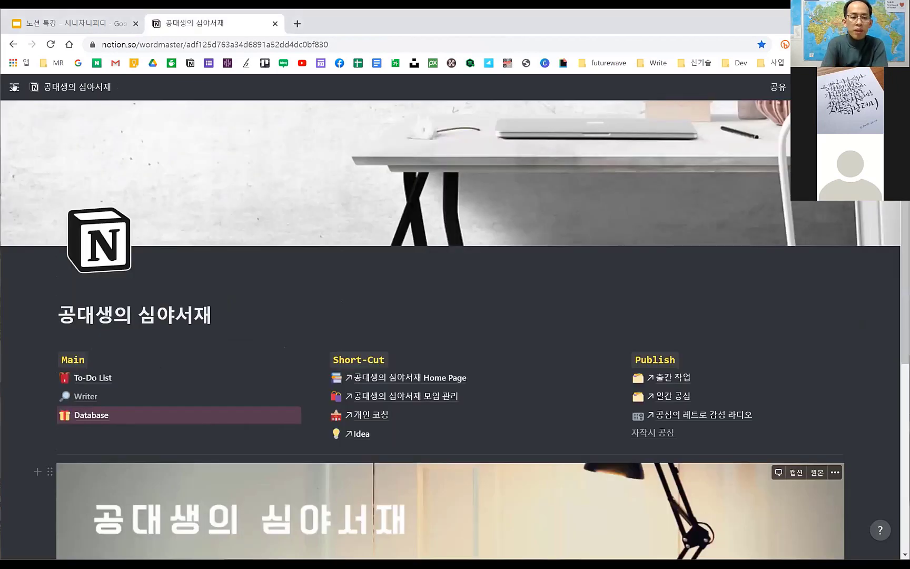
left_click(14, 86)
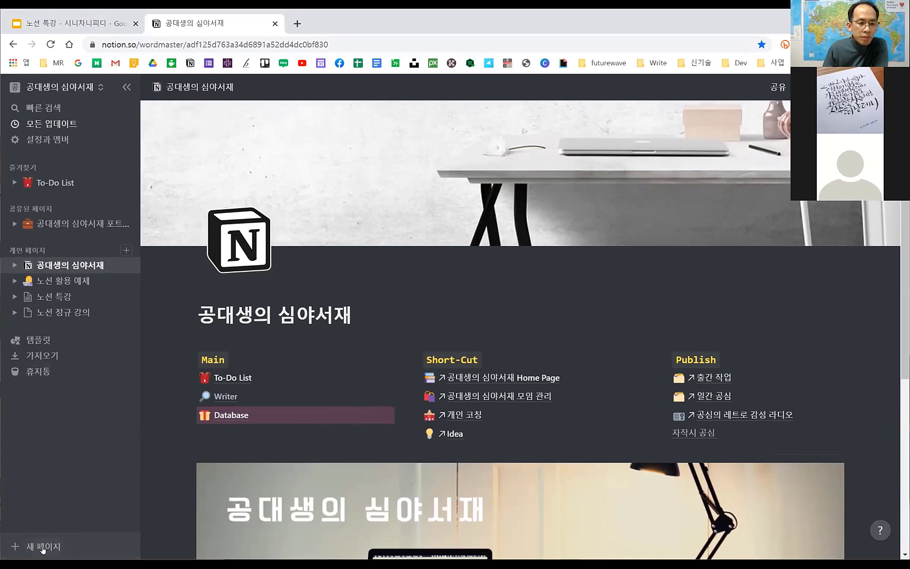
left_click(43, 548)
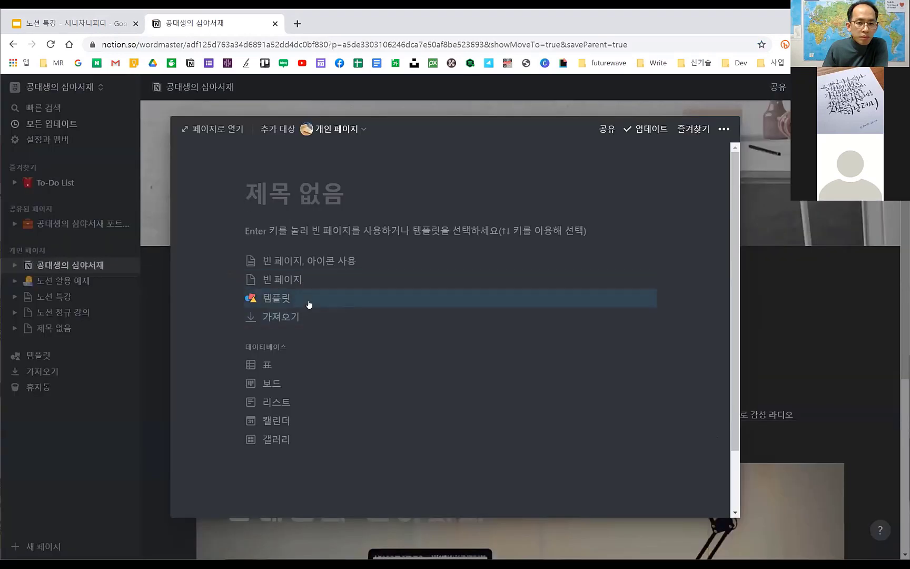
left_click(278, 296)
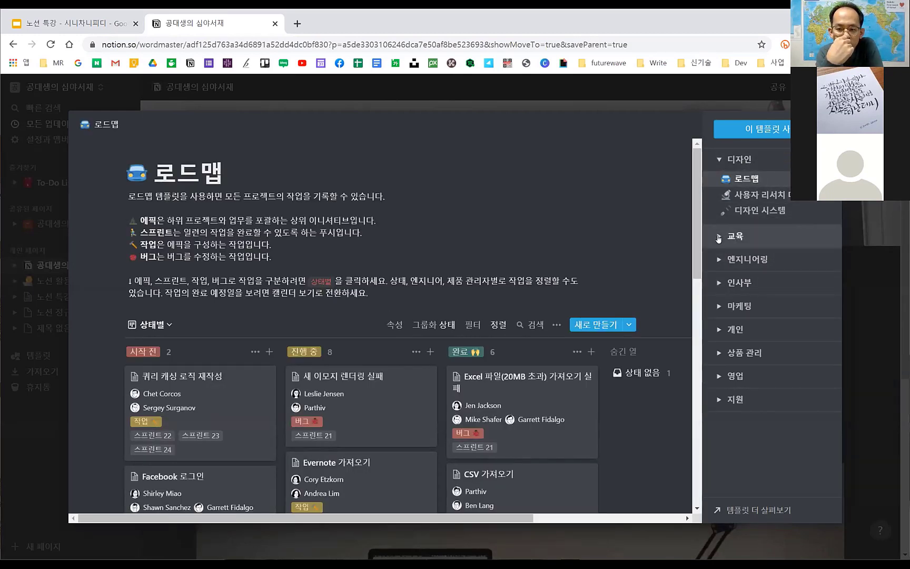
Expand the 교육, 개인, 상품 관리, 영업, 마케팅 and 엔지니어링 template categories to examine the templates they offer.
left_click(751, 240)
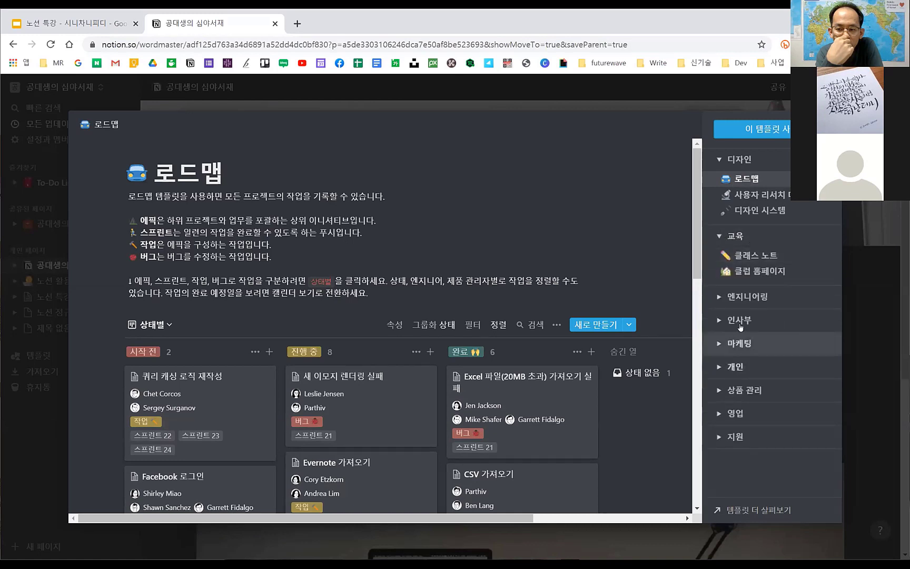
left_click(743, 367)
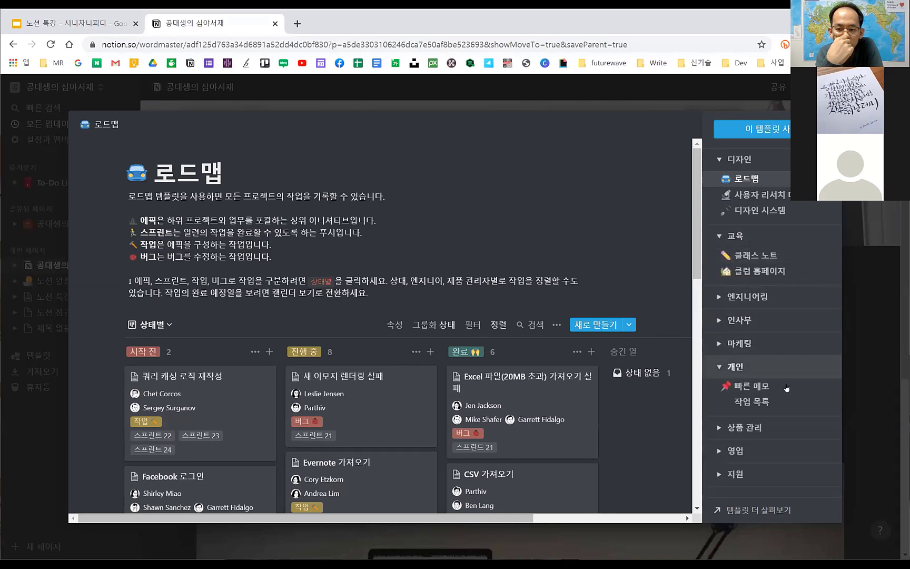
left_click(769, 427)
scroll(769, 428, "down", 1)
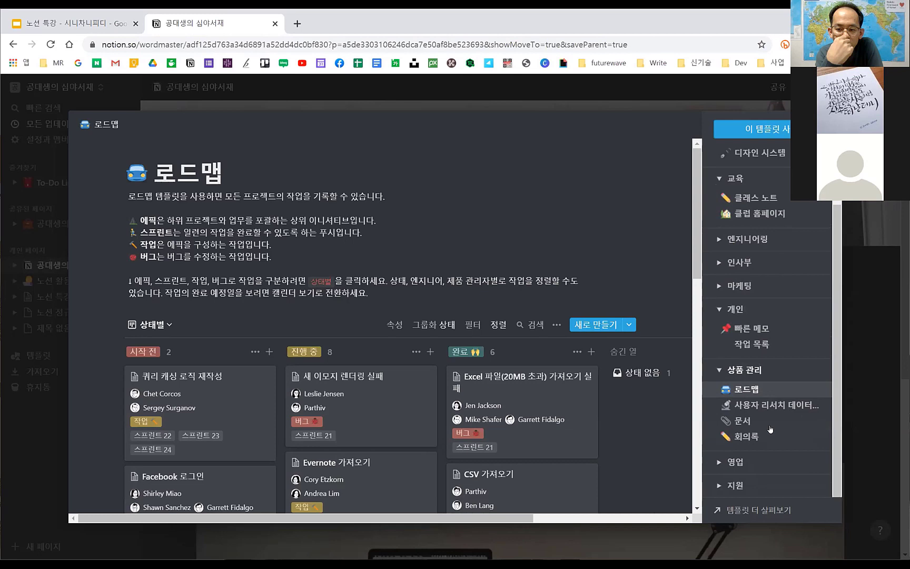
left_click(750, 462)
scroll(759, 425, "down", 1)
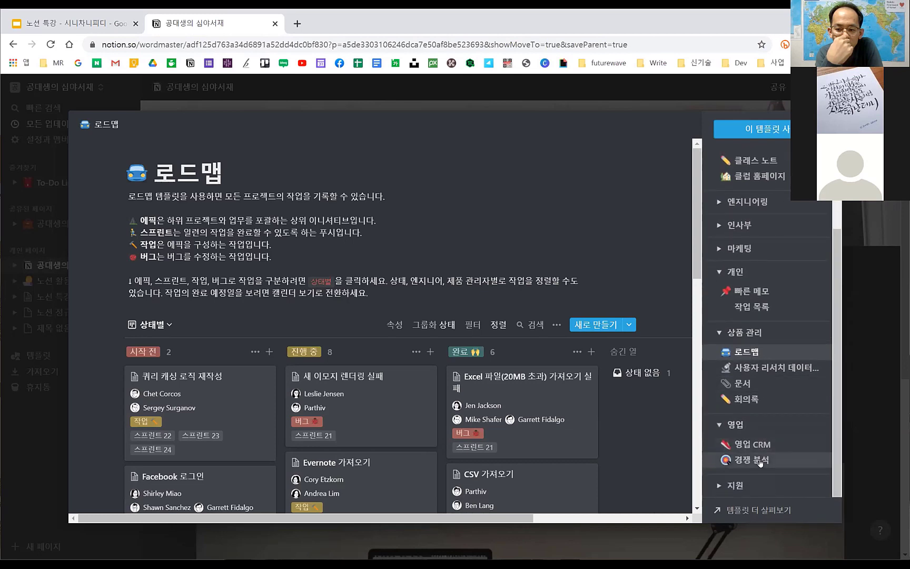
left_click(753, 248)
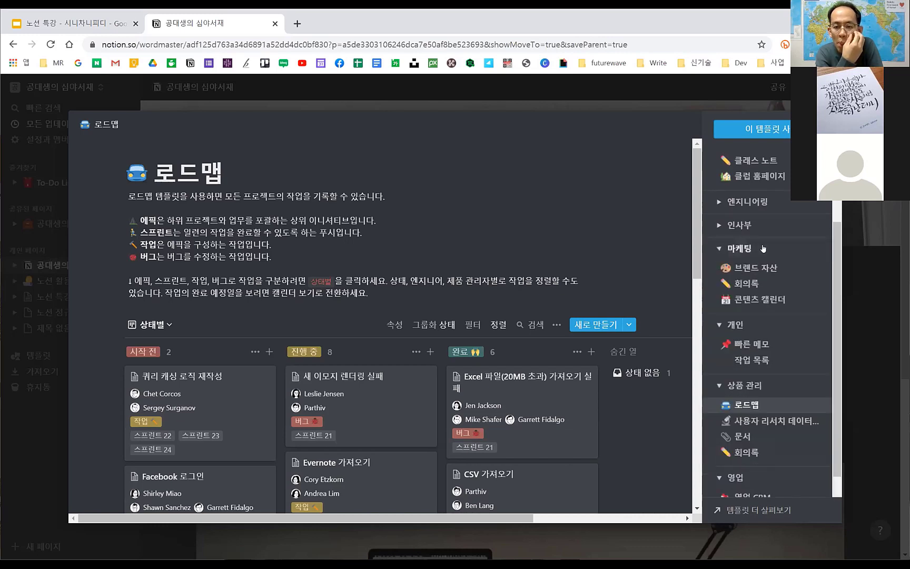
left_click(762, 210)
scroll(790, 203, "up", 3)
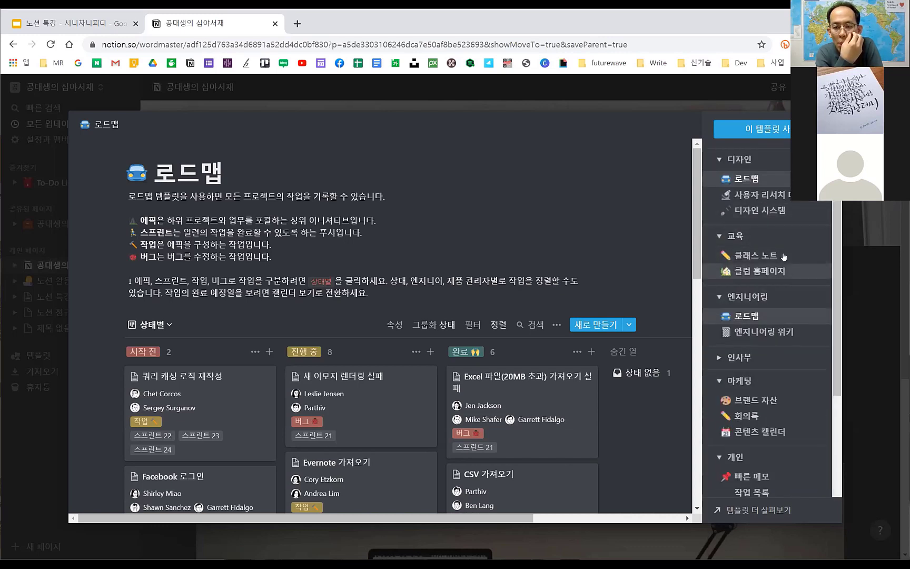
Preview the 디자인 시스템, 클래스 노트 and 빠른 메모 templates, and expand the 지원 category.
left_click(777, 212)
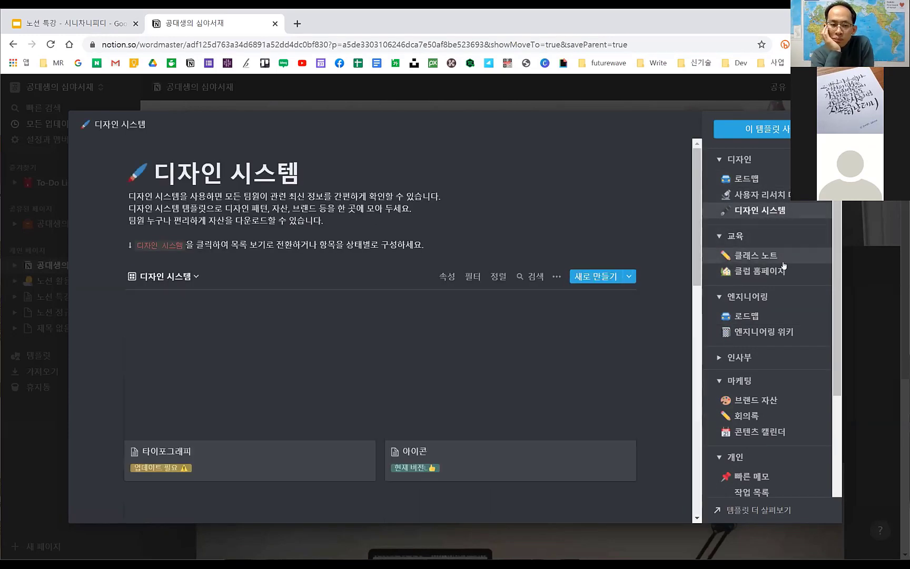
left_click(758, 255)
scroll(779, 315, "down", 2)
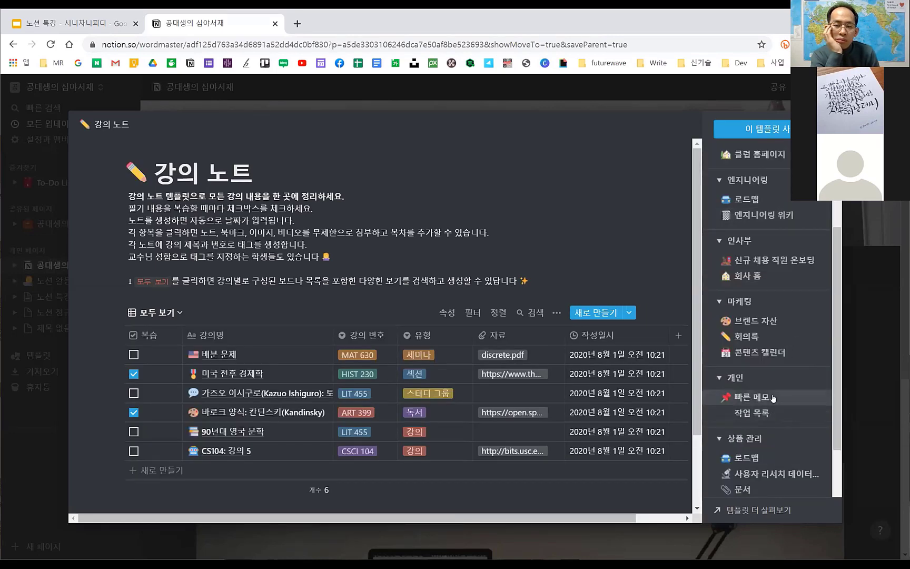
left_click(764, 399)
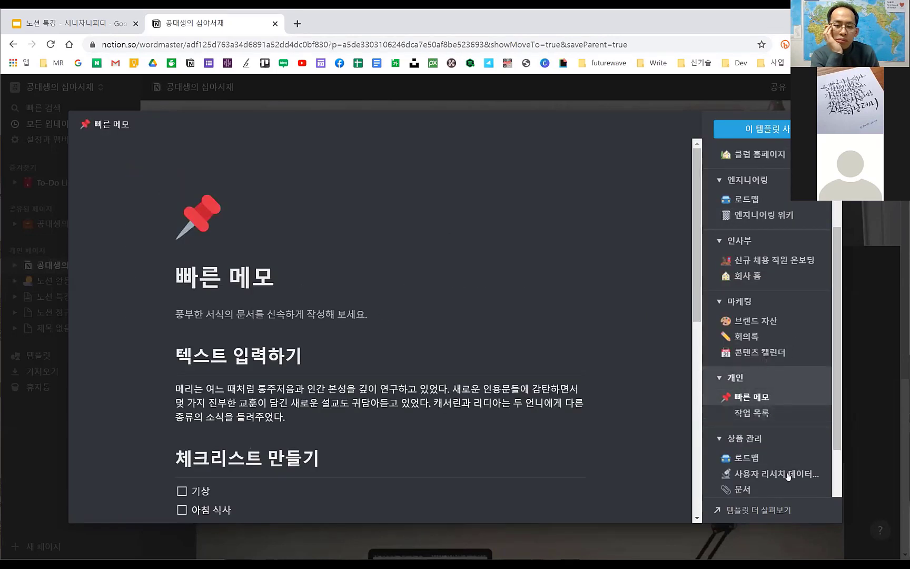
scroll(774, 468, "down", 2)
left_click(766, 485)
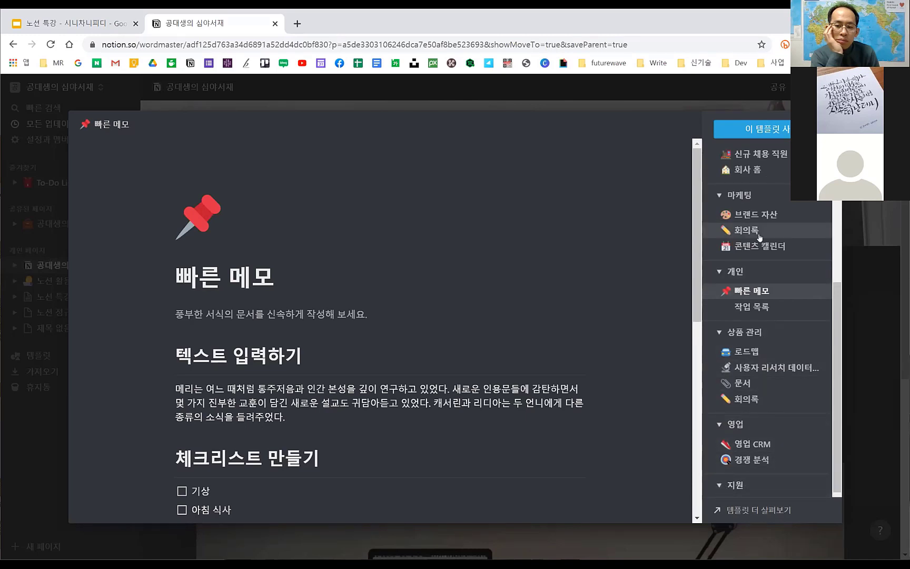
Preview the 로드맵 template in the 엔지니어링 category and apply it to the new page.
scroll(769, 253, "up", 2)
scroll(769, 255, "up", 2)
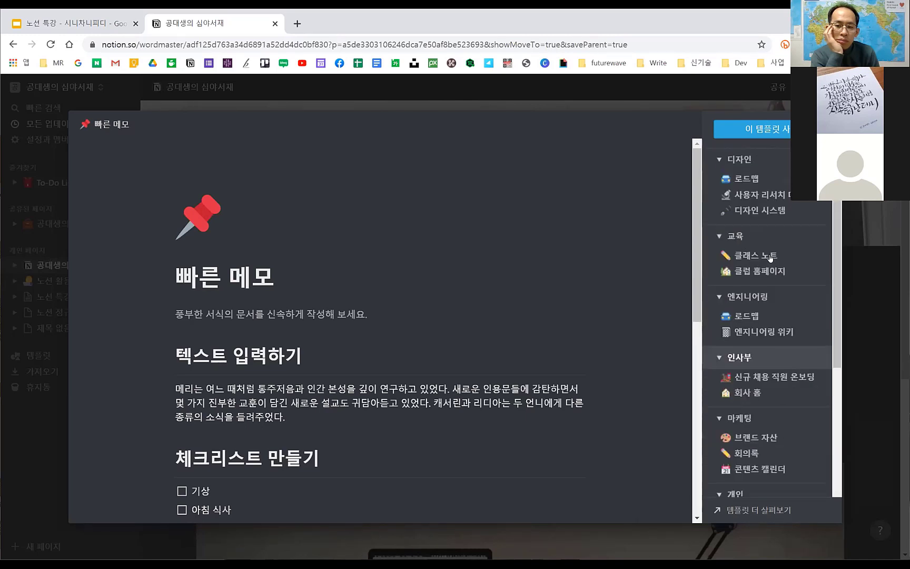
left_click(768, 317)
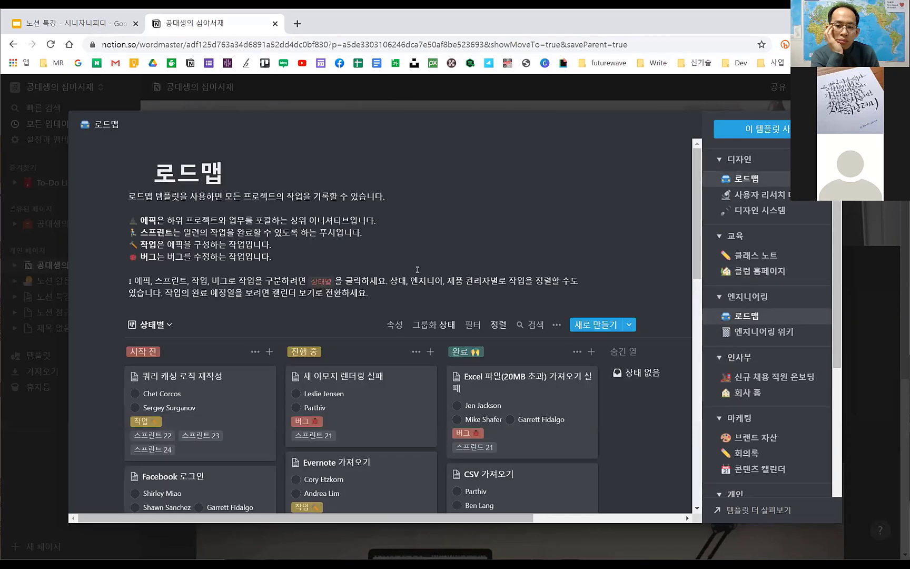
scroll(306, 432, "down", 2)
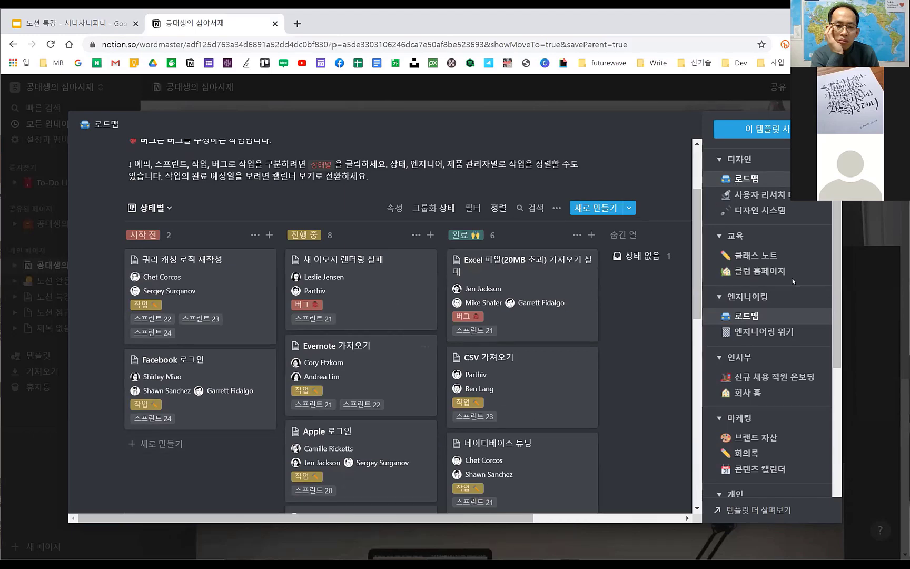
left_click(777, 183)
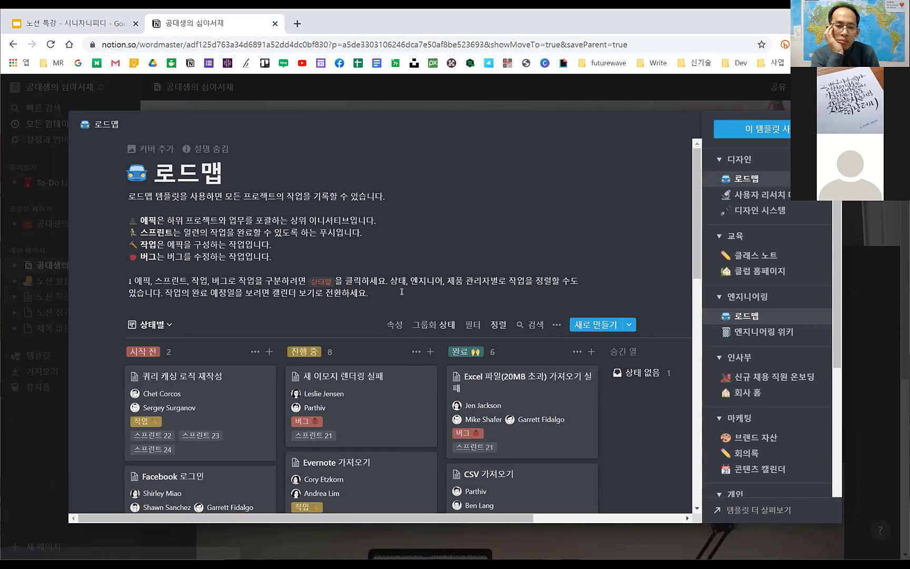
left_click(758, 129)
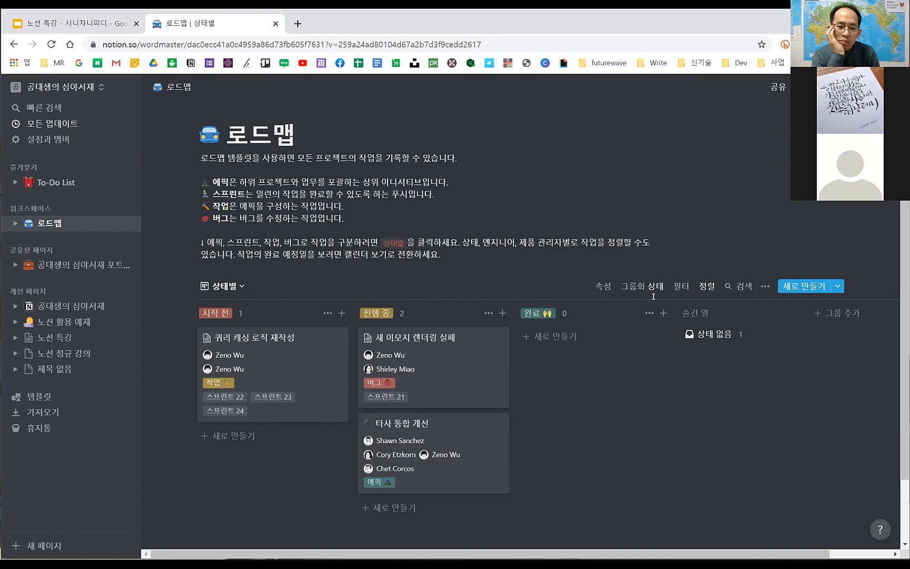
Open and close the 새 이모지 렌더링 실패 card, and move it from 진행 중 to 완료 and back.
scroll(653, 296, "down", 1)
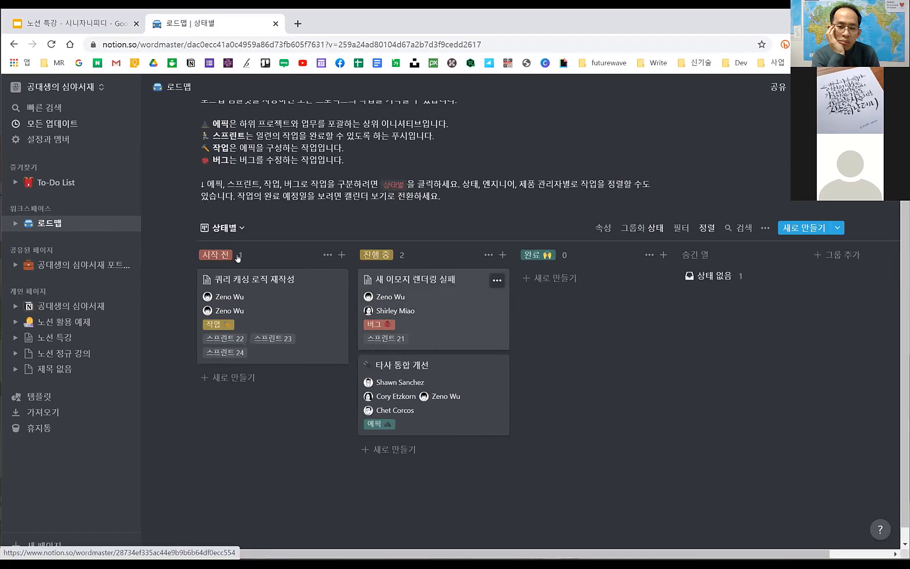
left_click(457, 293)
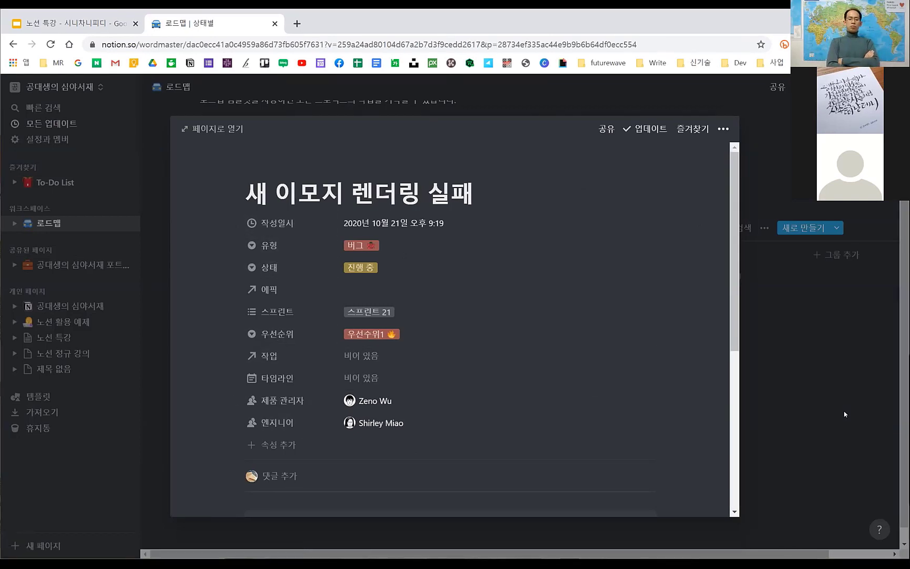
key("Escape")
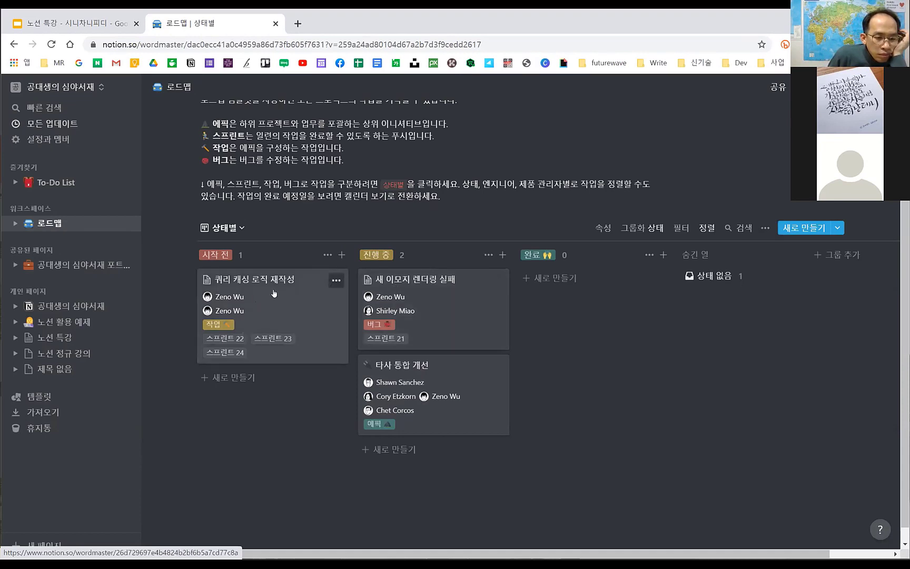
left_click_drag(445, 297, 600, 288)
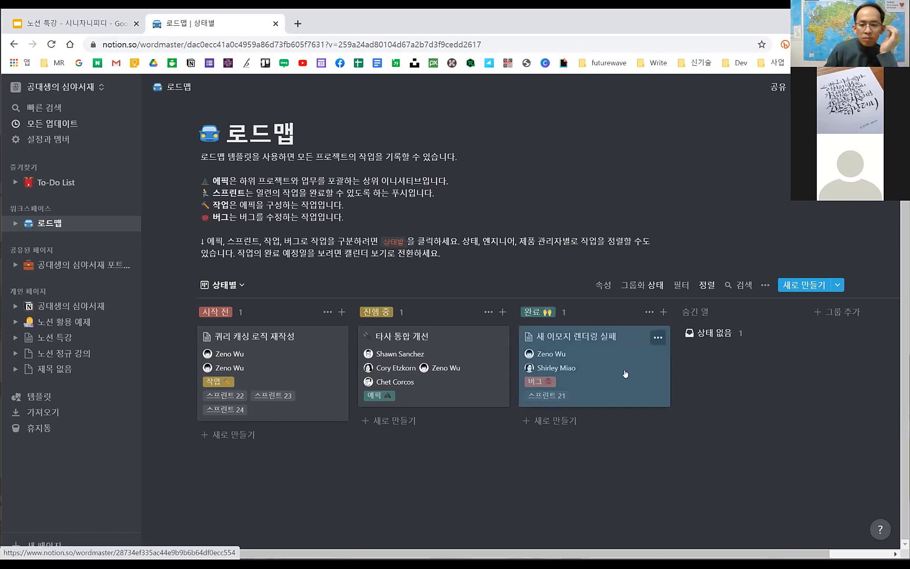
left_click_drag(623, 371, 458, 414)
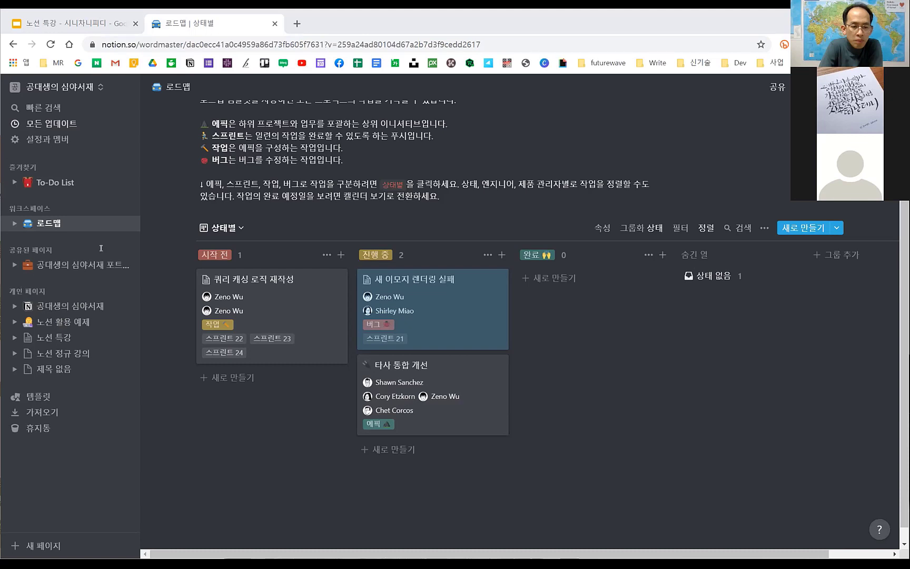
Look over the favourited To-Do List page, and open the To-Do List that belongs to the 공대생의 심야서재 page.
left_click(55, 182)
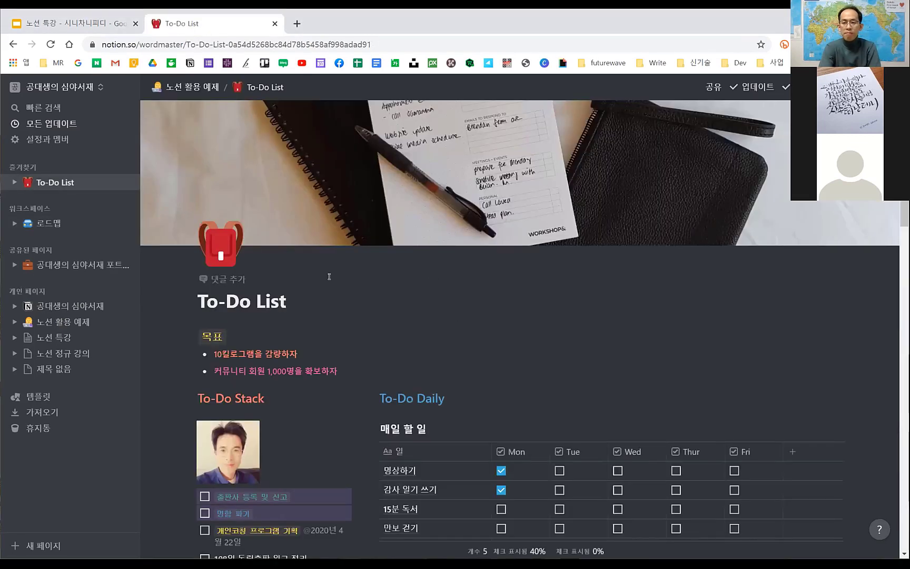
scroll(101, 316, "down", 2)
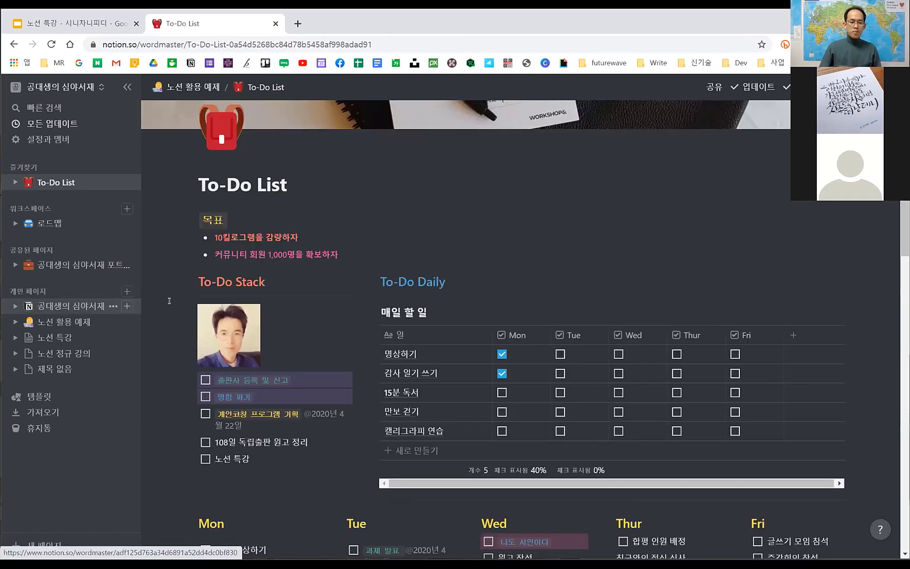
left_click(71, 305)
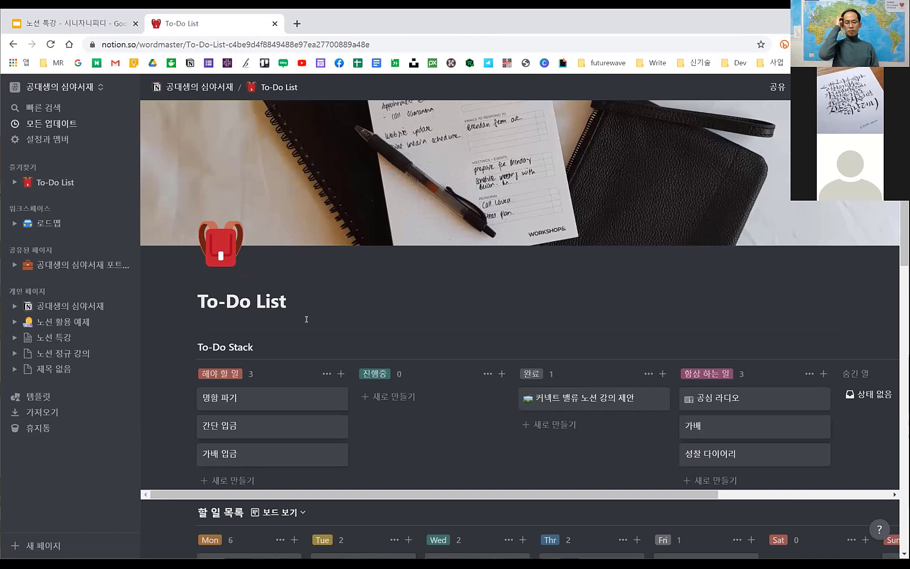
Hide the page list and look through the To-Do Stack, the weekly 할 일 목록 board and the Archiving gallery.
scroll(300, 310, "down", 1)
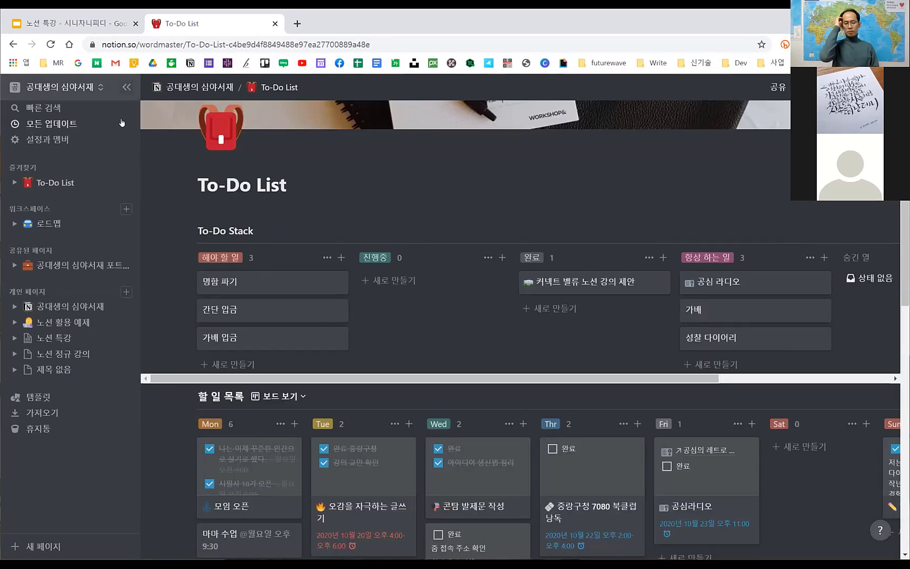
key("ctrl+backslash")
scroll(316, 326, "down", 1)
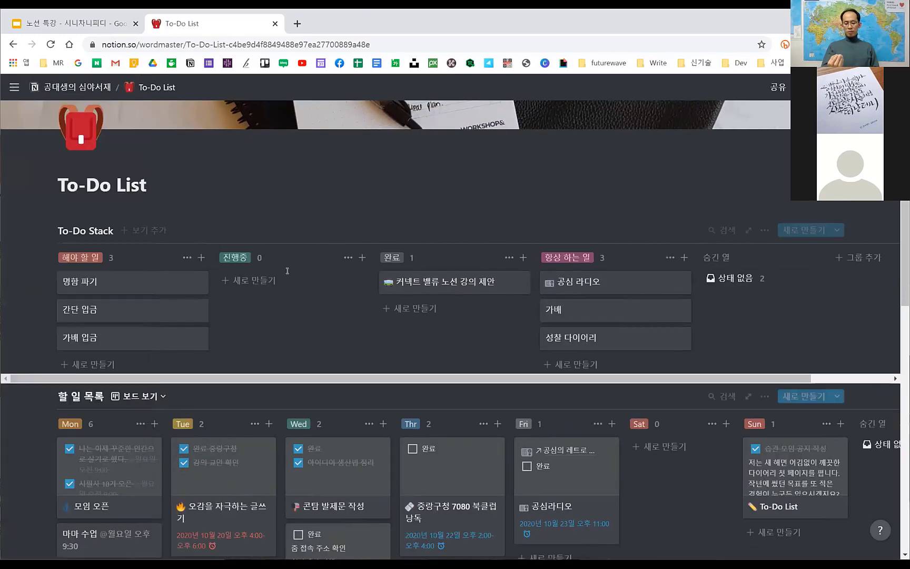
scroll(277, 293, "down", 2)
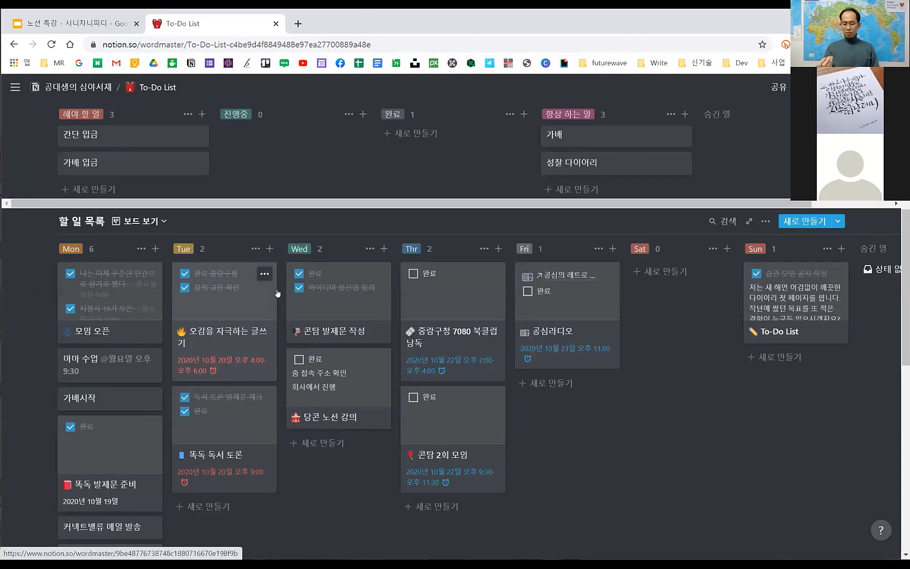
scroll(278, 293, "down", 2)
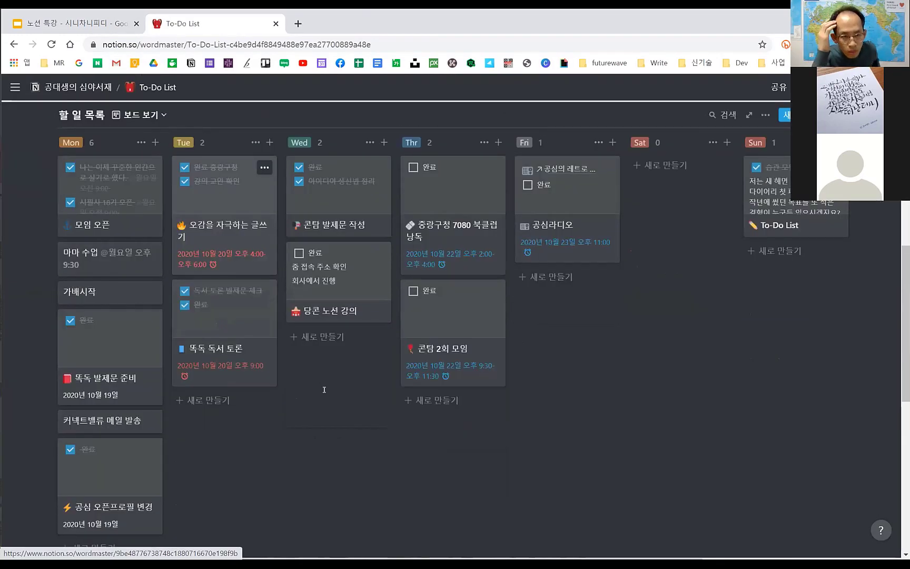
scroll(323, 390, "down", 3)
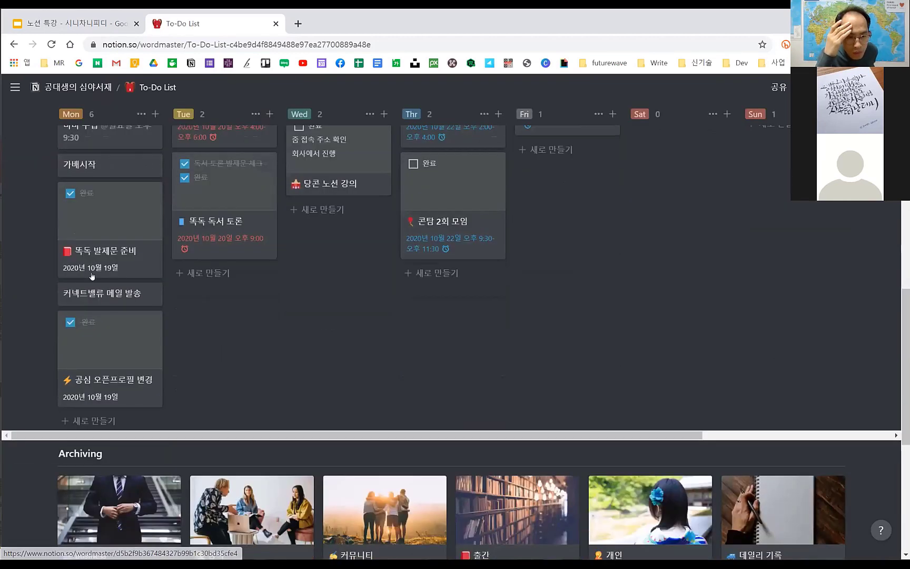
scroll(92, 276, "down", 4)
scroll(232, 480, "up", 3)
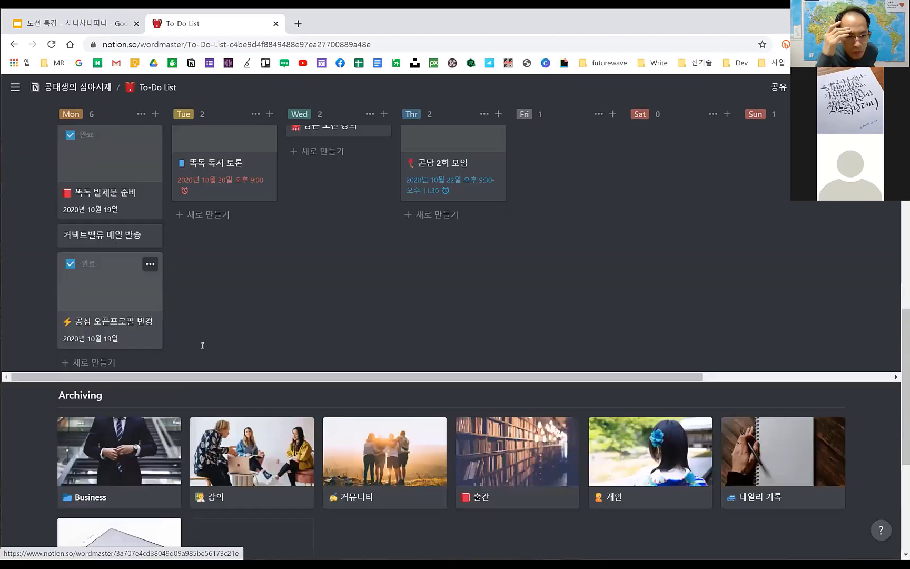
scroll(173, 396, "up", 2)
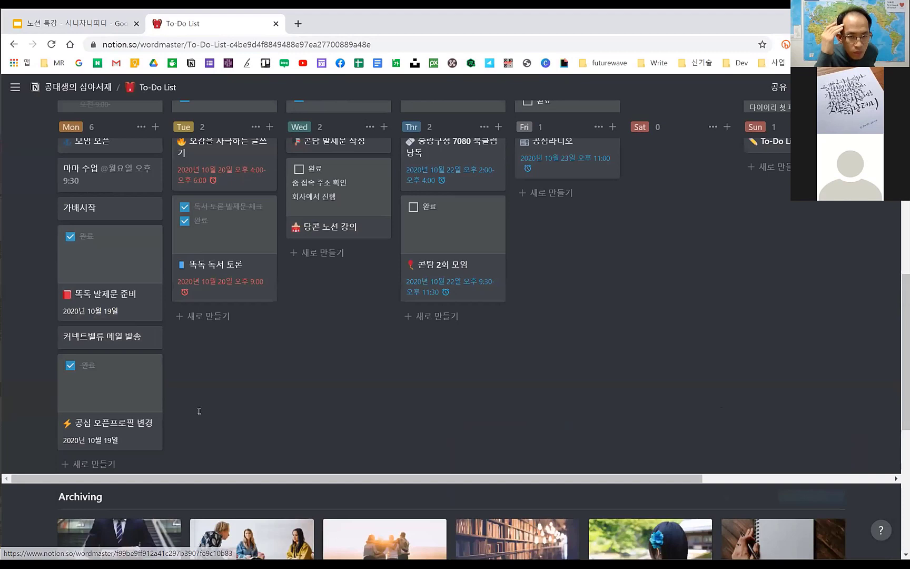
scroll(199, 410, "up", 1)
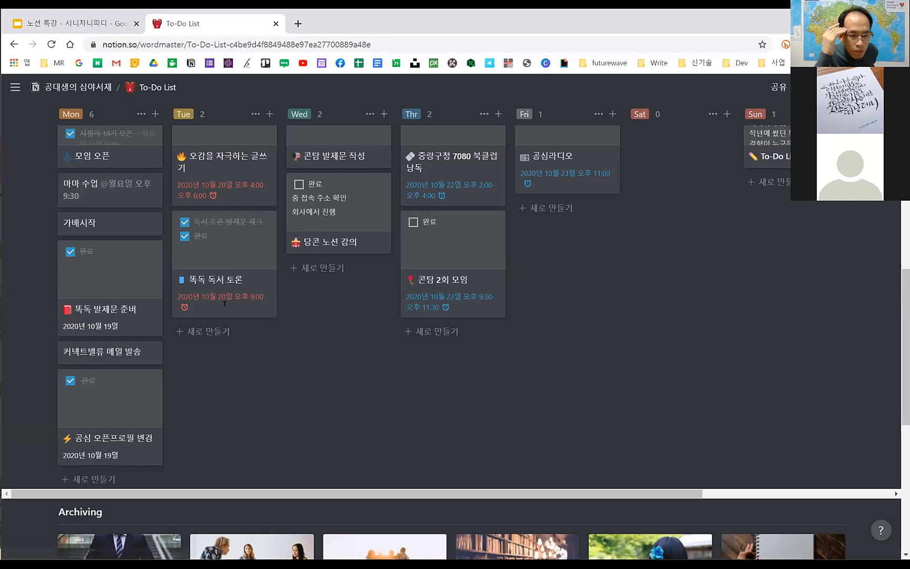
scroll(150, 320, "down", 1)
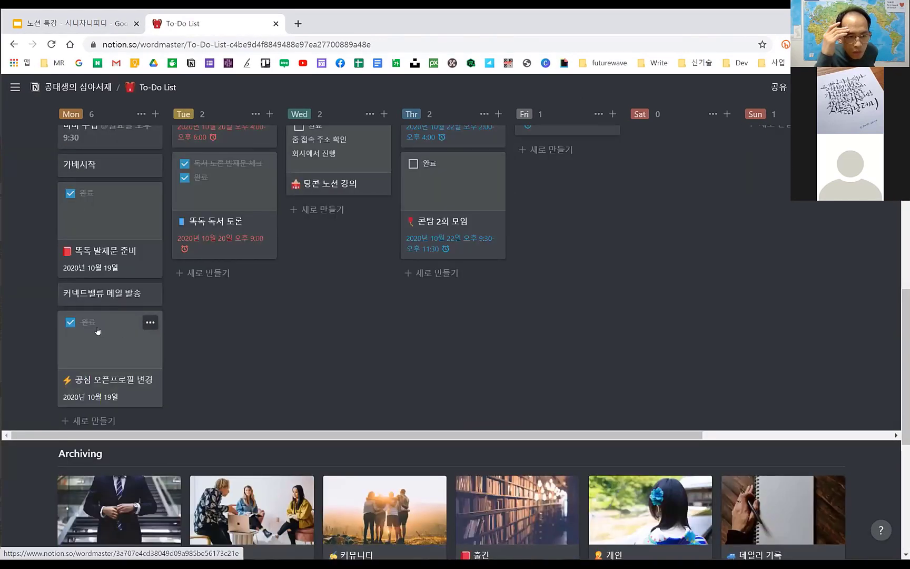
left_click_drag(97, 330, 115, 337)
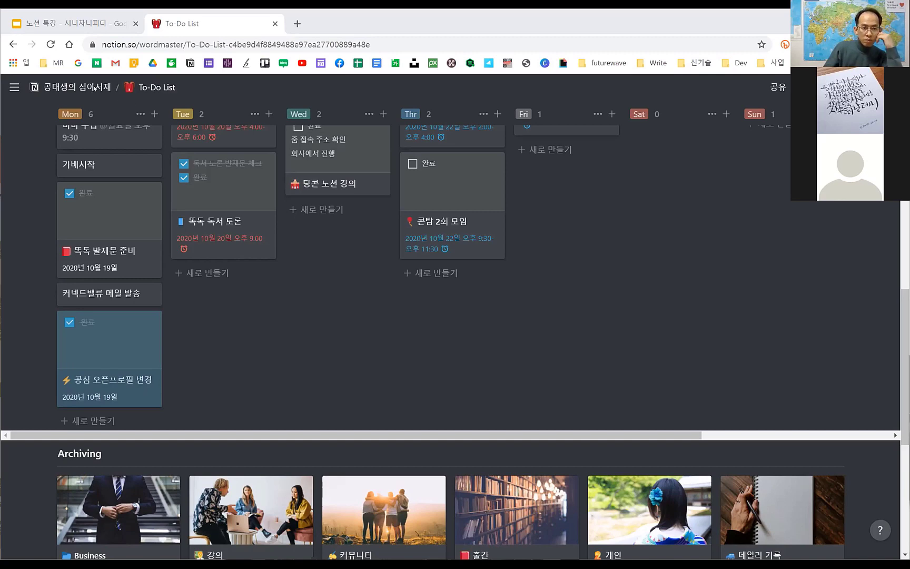
Return to the 공대생의 심야서재 main page and open its Database page to view the list of categories.
left_click(103, 79)
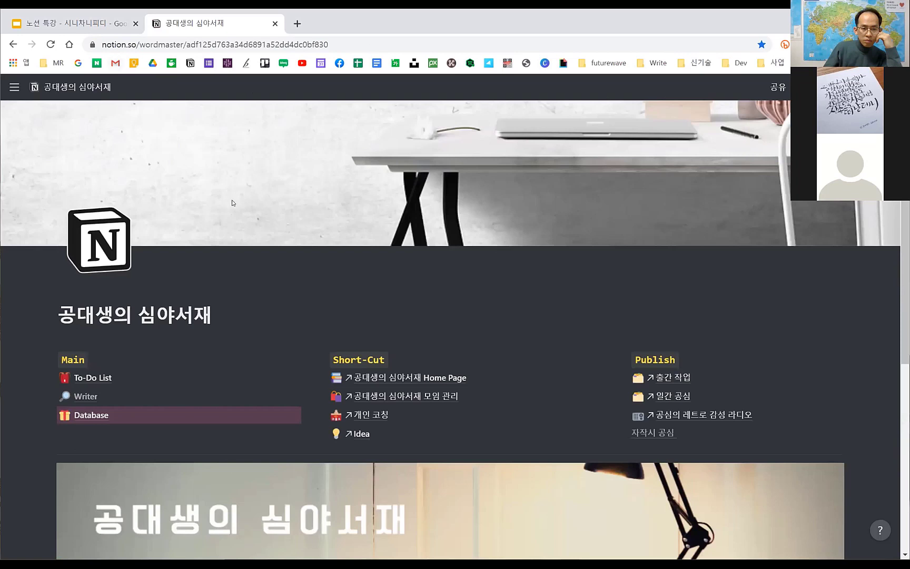
left_click(212, 405)
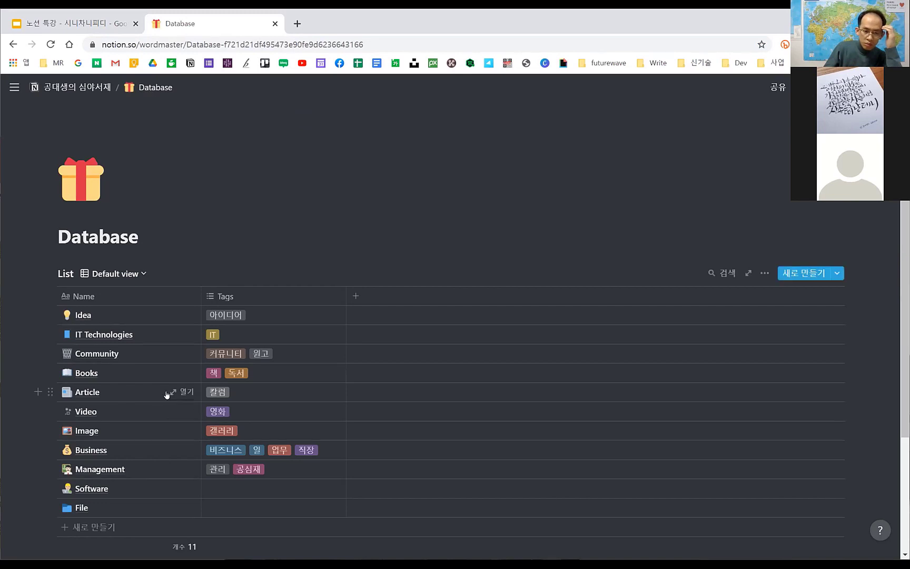
scroll(182, 429, "down", 1)
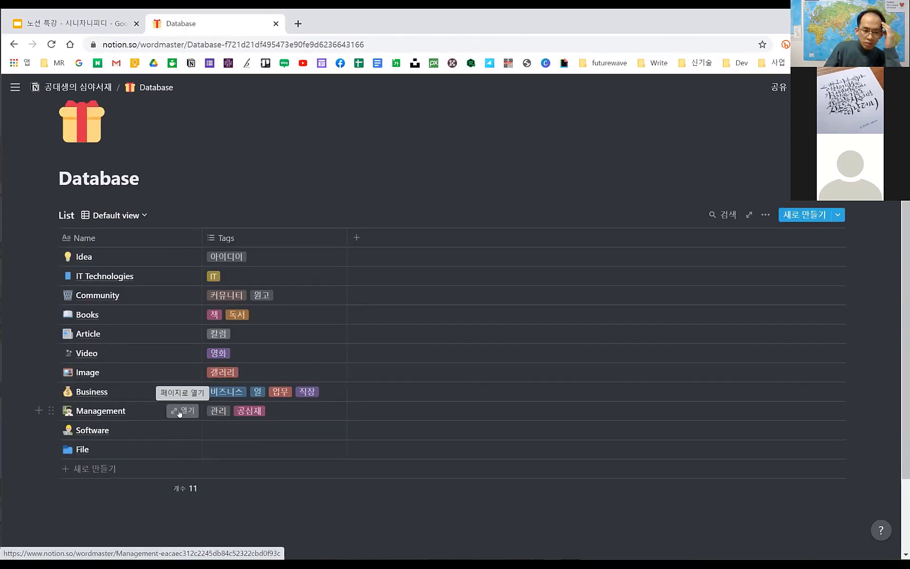
Open the Management record, read through its list of subpages, and close it again.
left_click(183, 410)
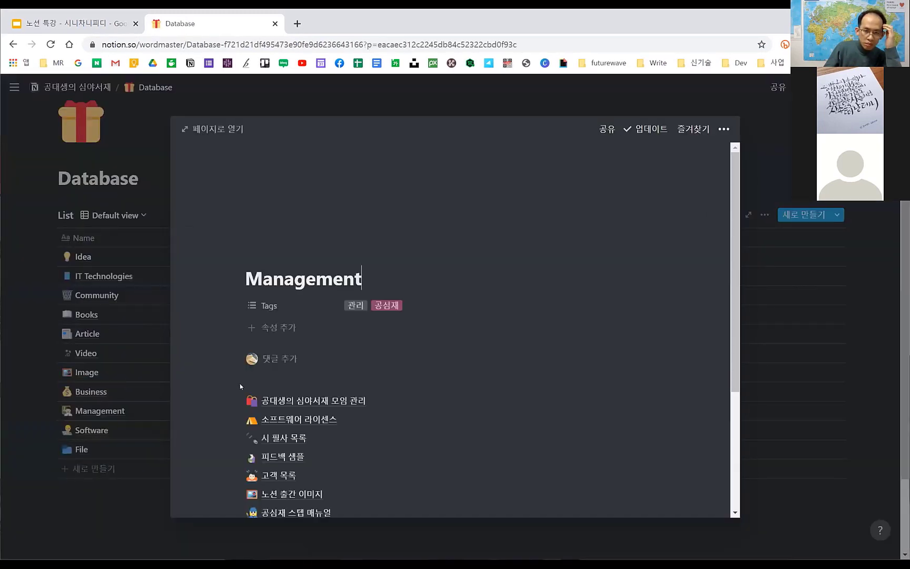
scroll(319, 416, "down", 3)
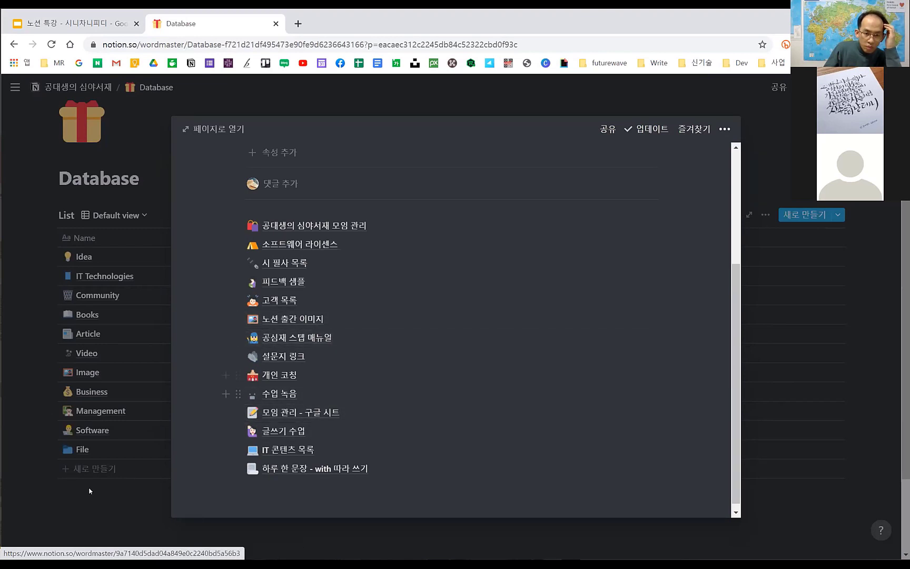
left_click(134, 300)
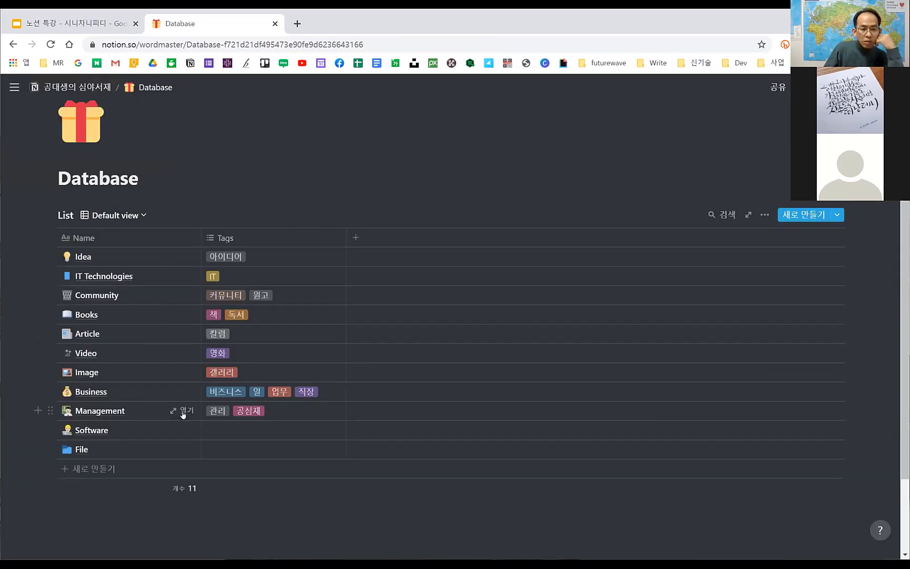
left_click(182, 411)
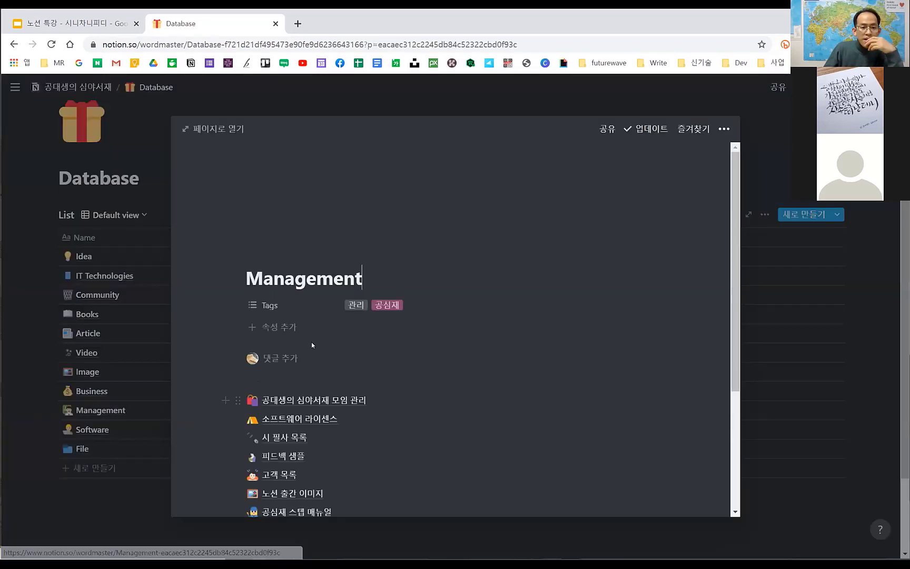
scroll(307, 405, "down", 2)
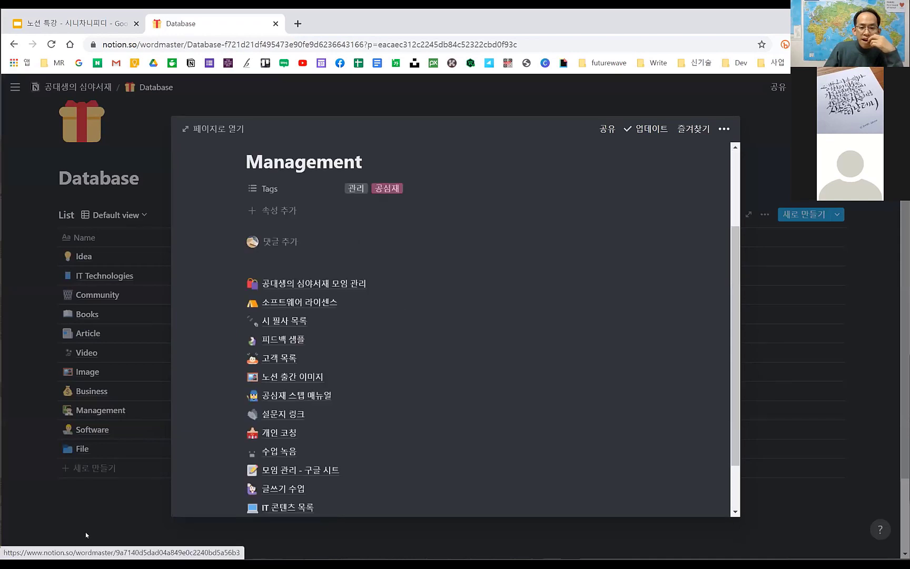
left_click(169, 282)
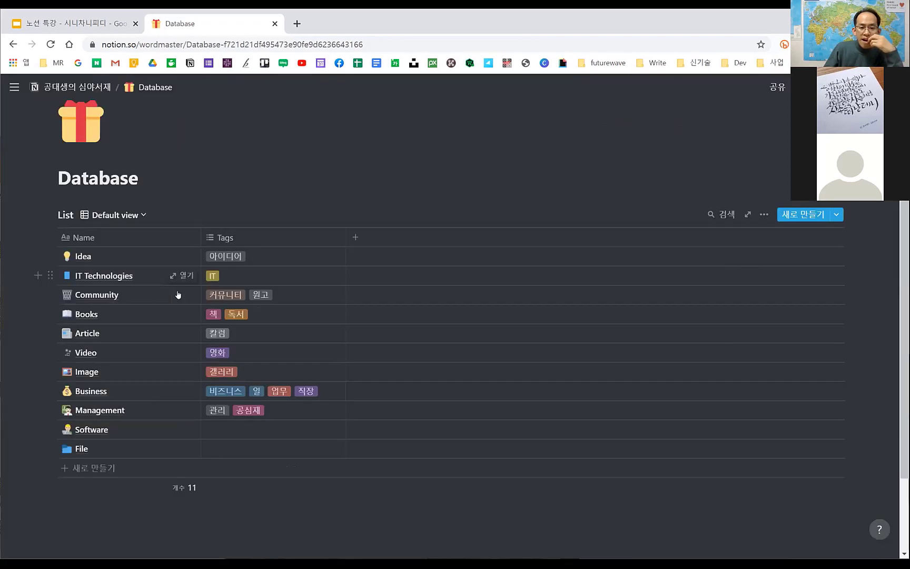
Open the Article record, go to its 논문 subpage and look through the tagged entries in the table.
left_click(183, 328)
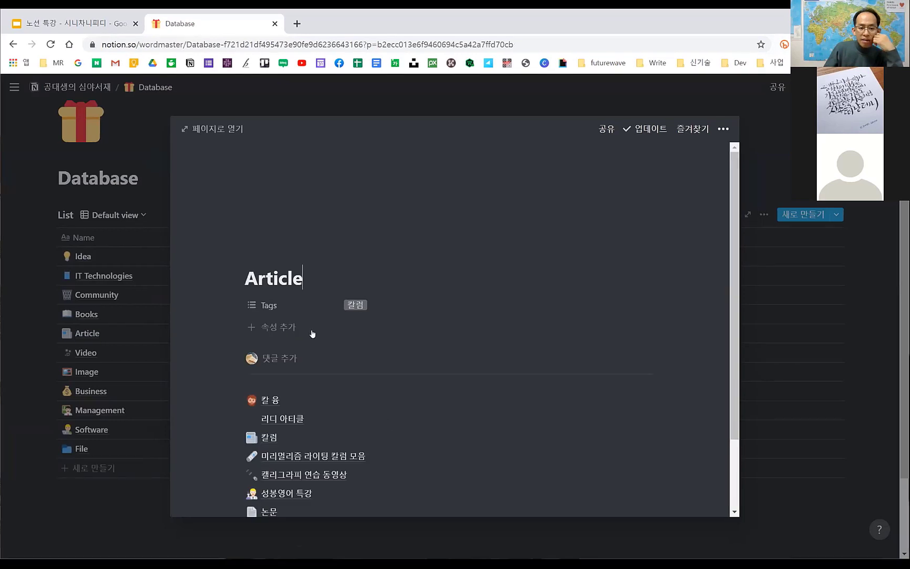
scroll(313, 333, "down", 2)
left_click(270, 423)
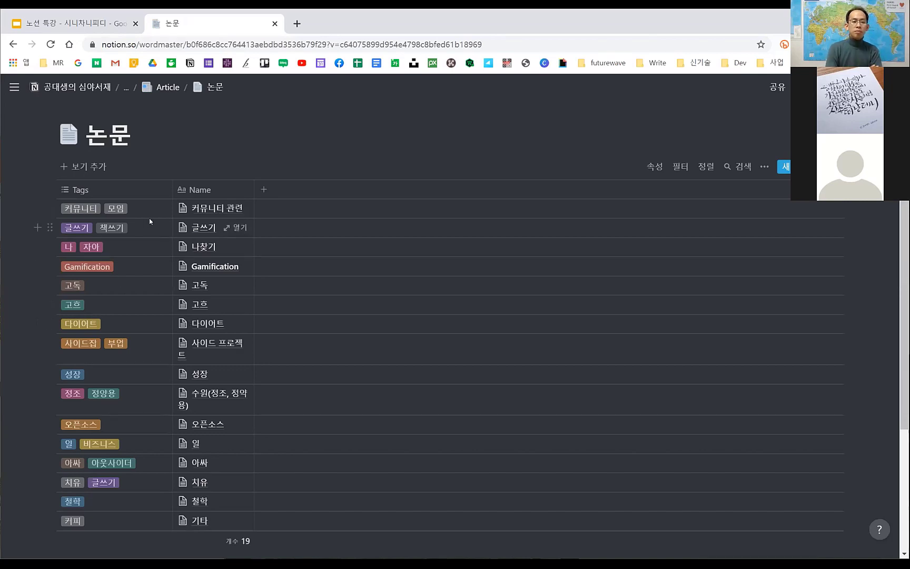
scroll(127, 216, "down", 1)
scroll(120, 158, "up", 1)
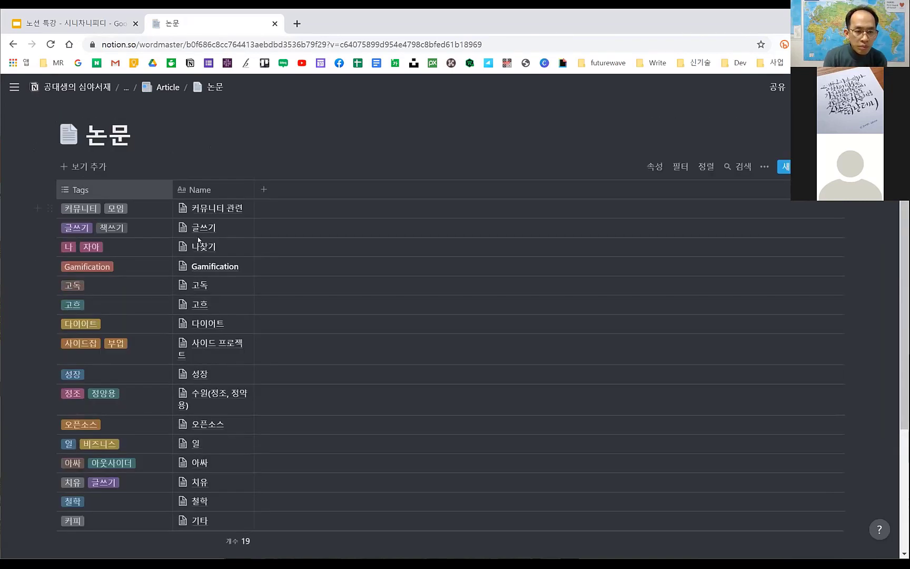
Look over the 논문 table and view the tag options available for the 커뮤니티 관련 entry, leaving its tags as they are.
scroll(136, 249, "down", 2)
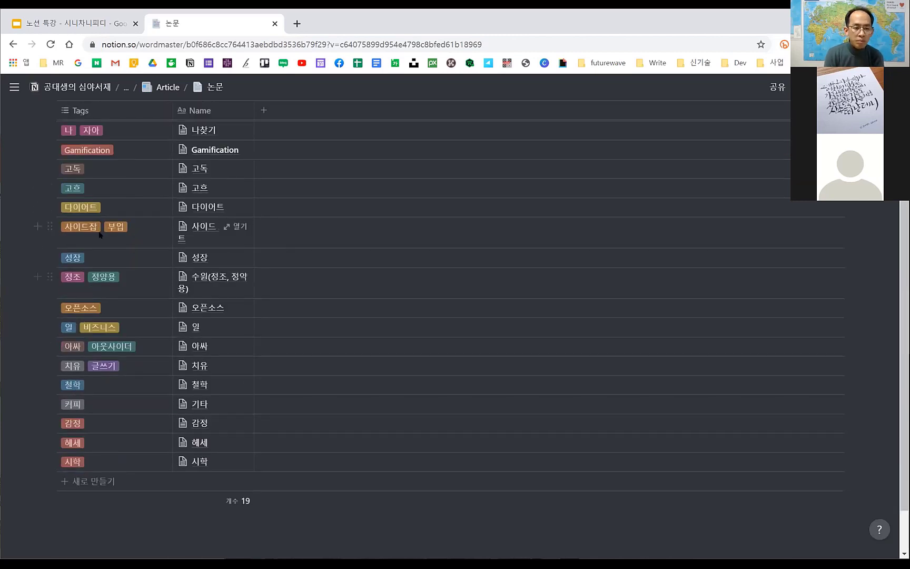
scroll(158, 263, "up", 2)
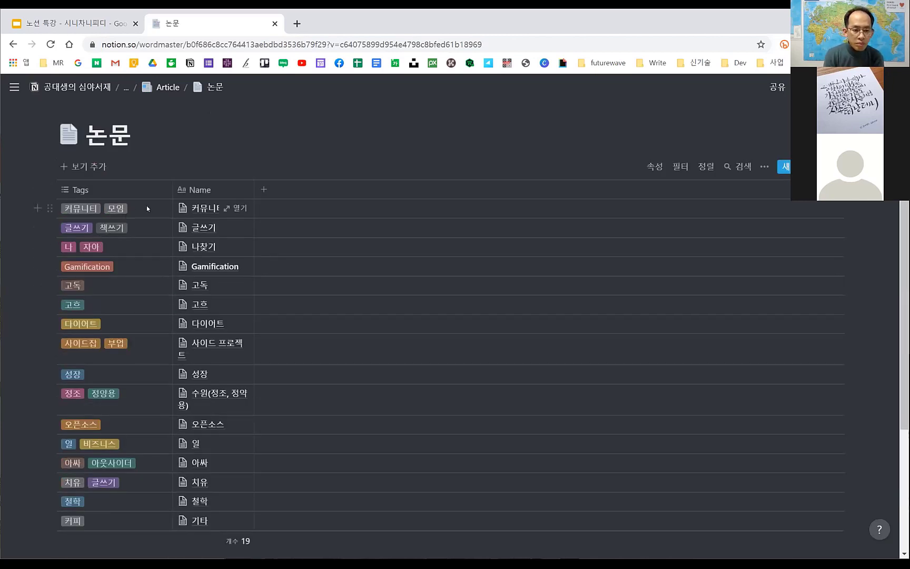
left_click(160, 208)
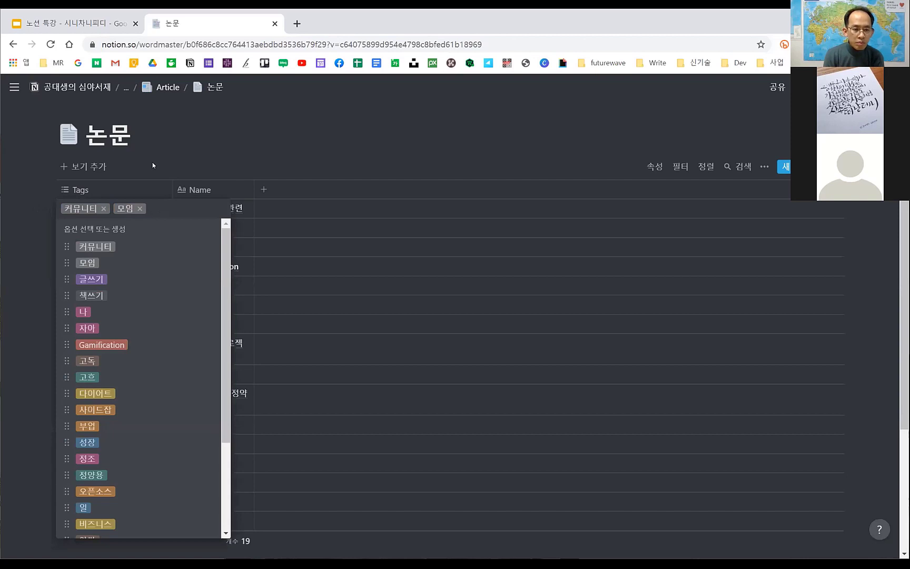
key("Escape")
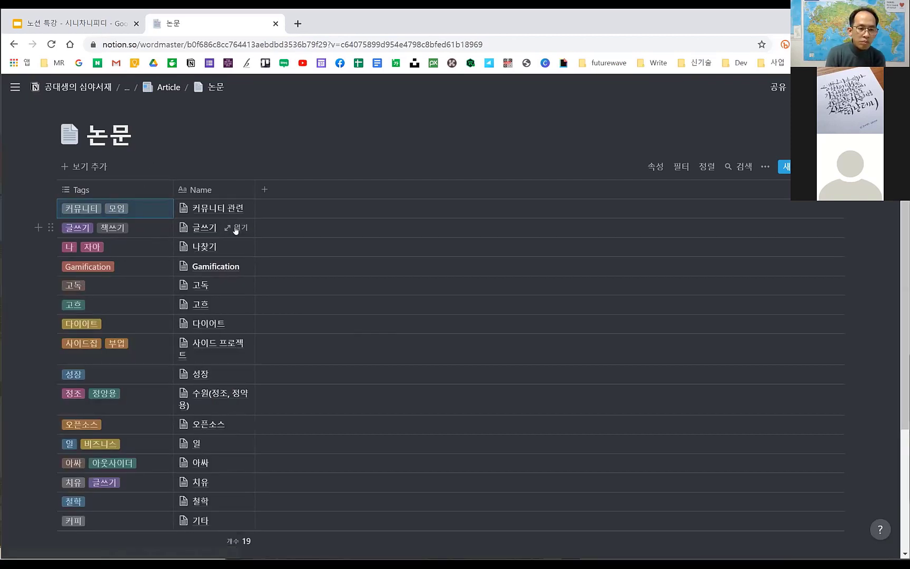
Open the 글쓰기 entry of the 논문 table, look through its attached PDF papers, and close it again.
scroll(344, 258, "down", 3)
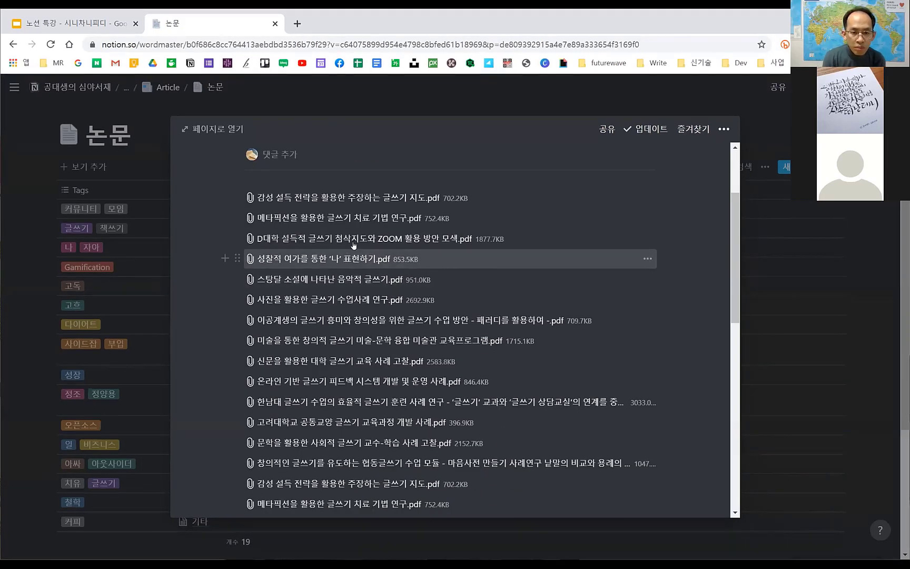
scroll(378, 233, "down", 15)
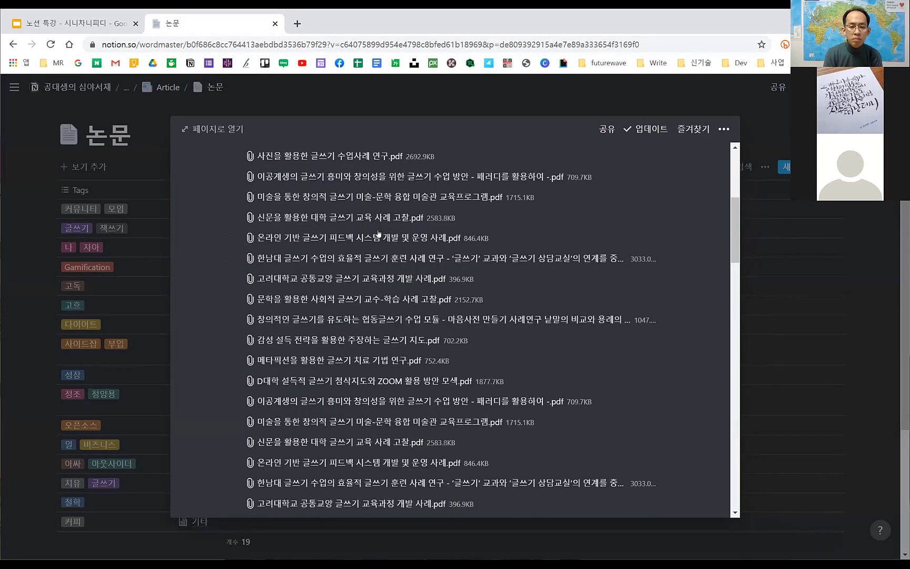
scroll(378, 233, "down", 15)
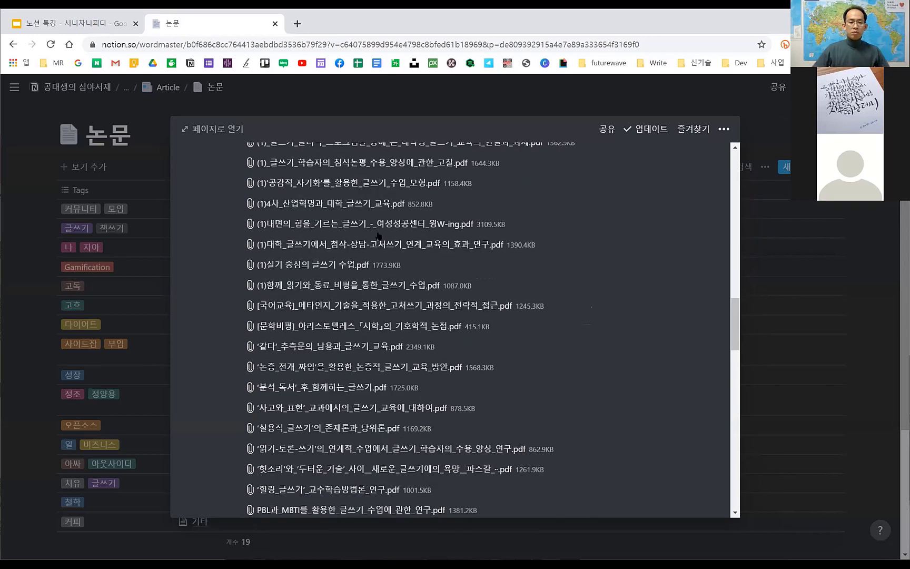
scroll(232, 127, "down", 4)
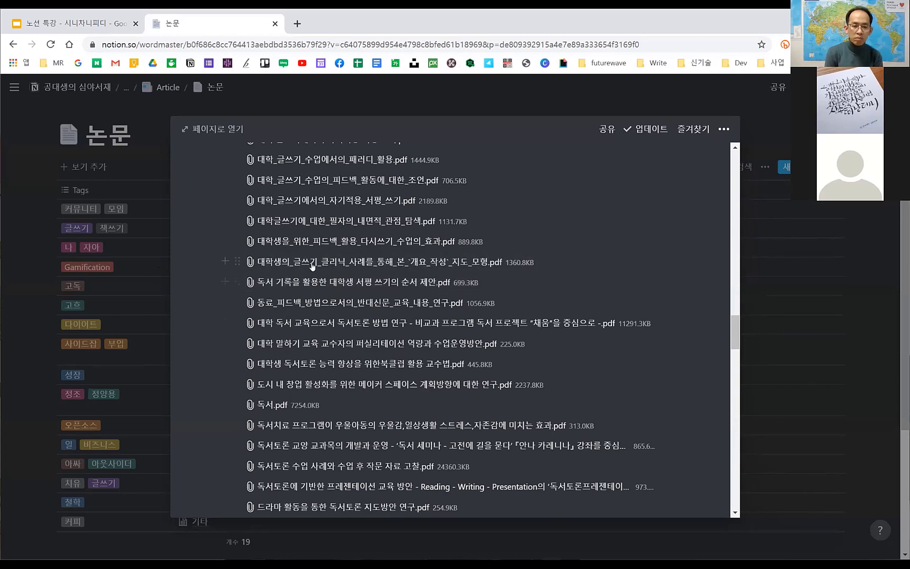
scroll(474, 316, "up", 10)
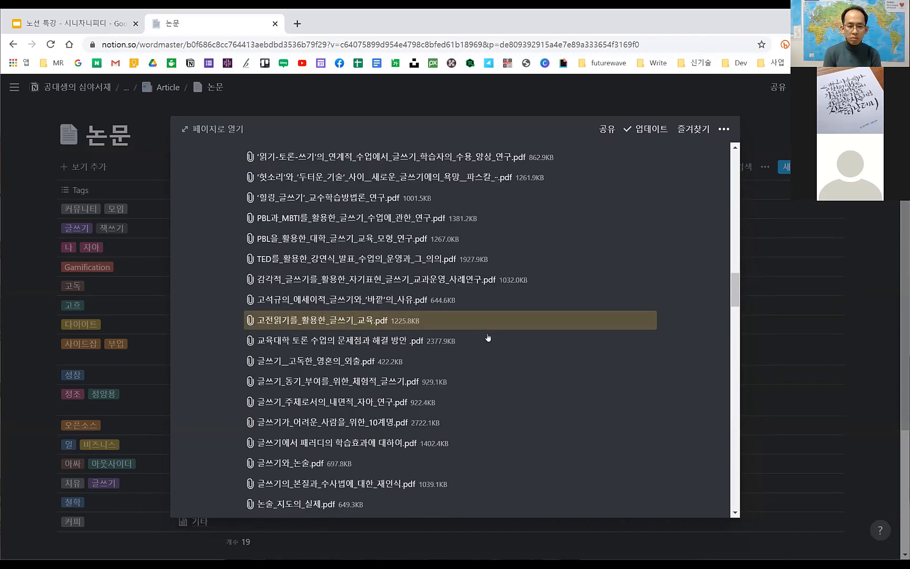
scroll(485, 326, "up", 5)
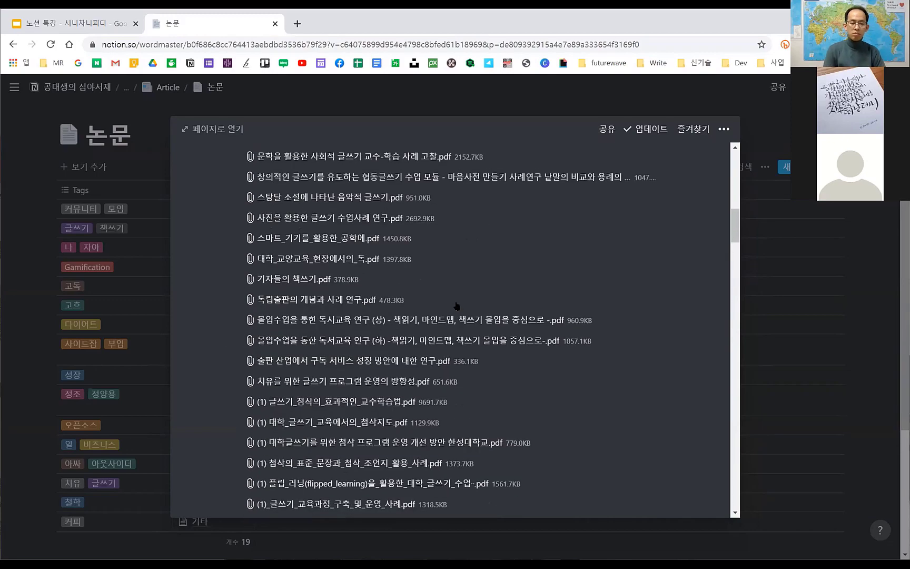
scroll(474, 307, "up", 7)
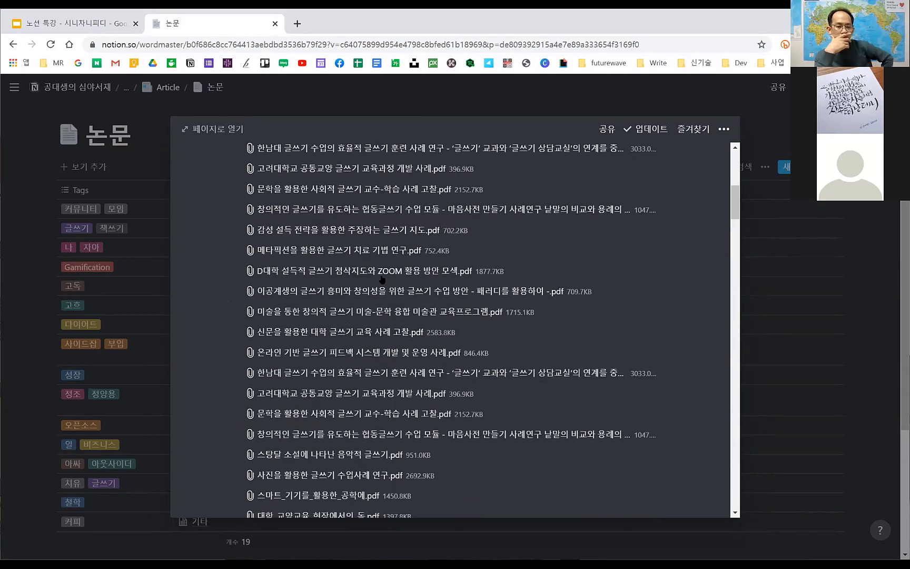
scroll(503, 308, "down", 15)
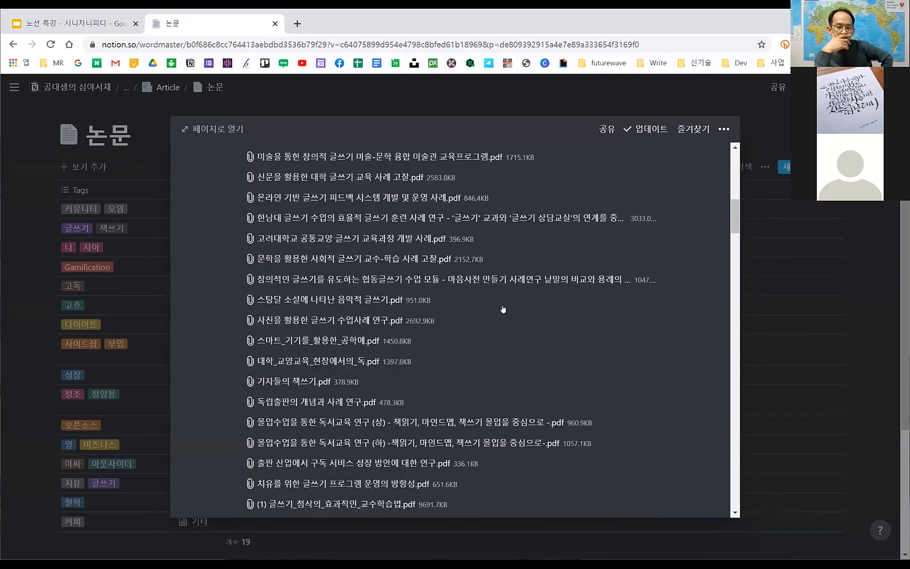
scroll(503, 309, "down", 10)
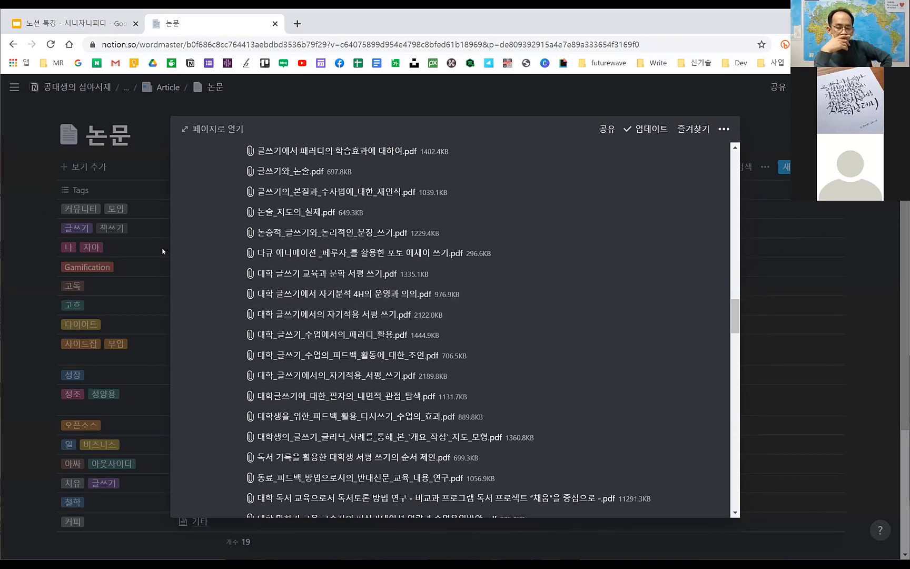
double_click(81, 253)
left_click(269, 251)
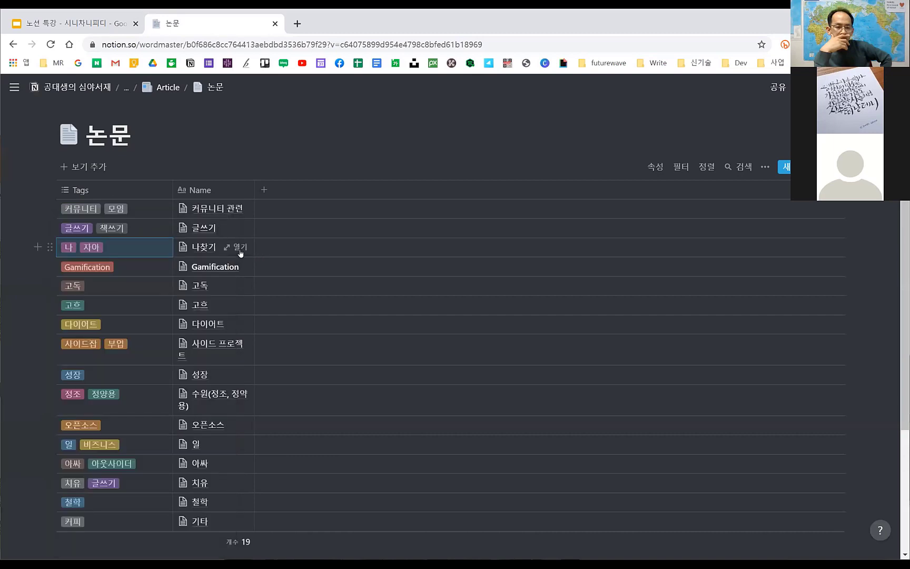
Open the 나찾기 entry, look through its attached PDF papers from start to end, and close it.
left_click(241, 254)
scroll(392, 334, "down", 10)
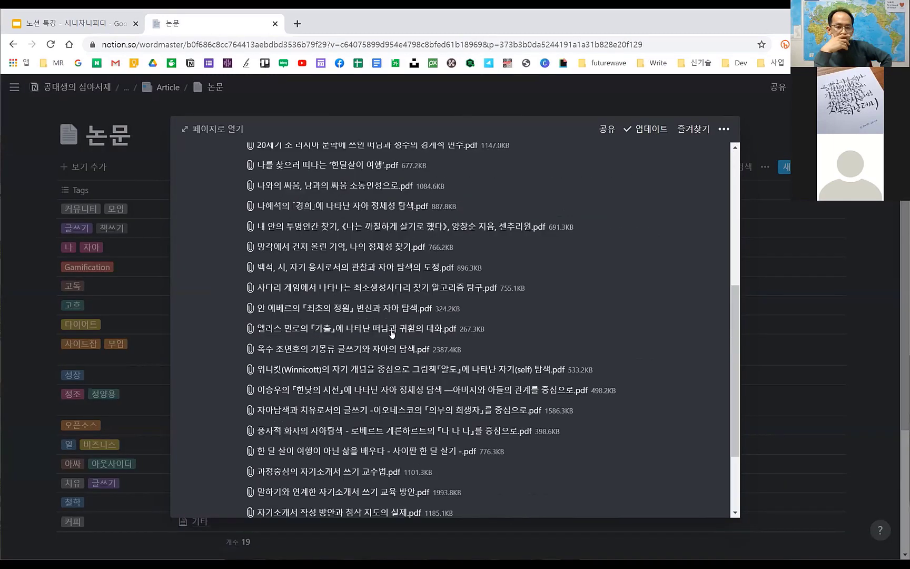
scroll(391, 334, "up", 10)
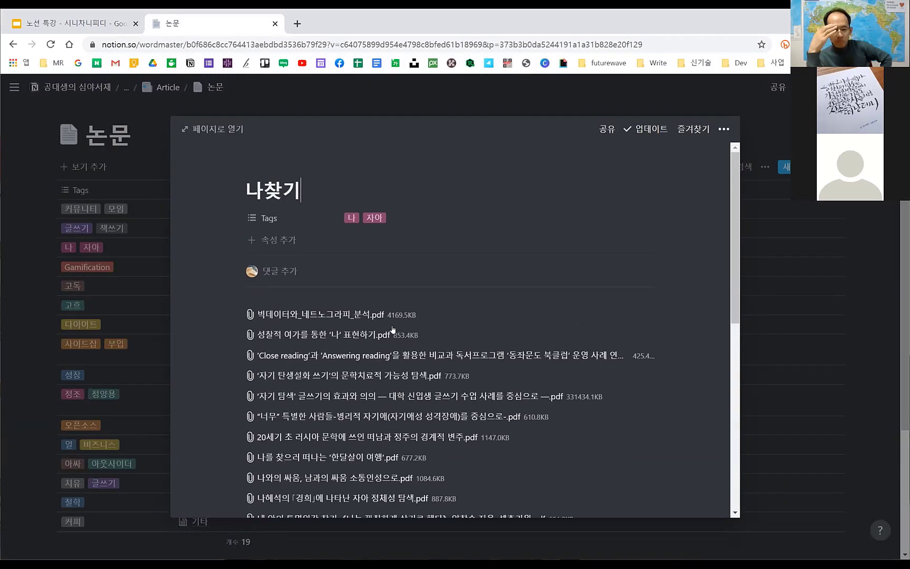
scroll(392, 327, "down", 10)
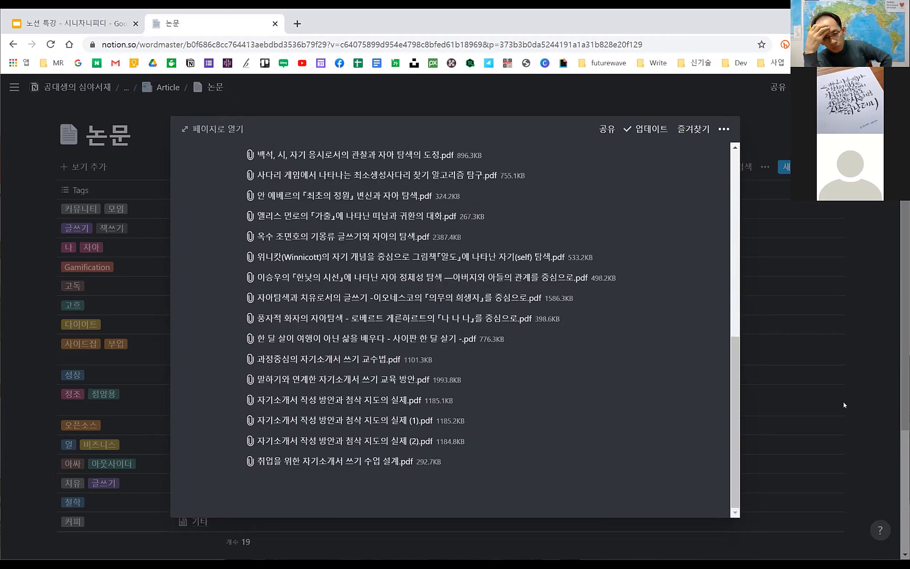
left_click(146, 375)
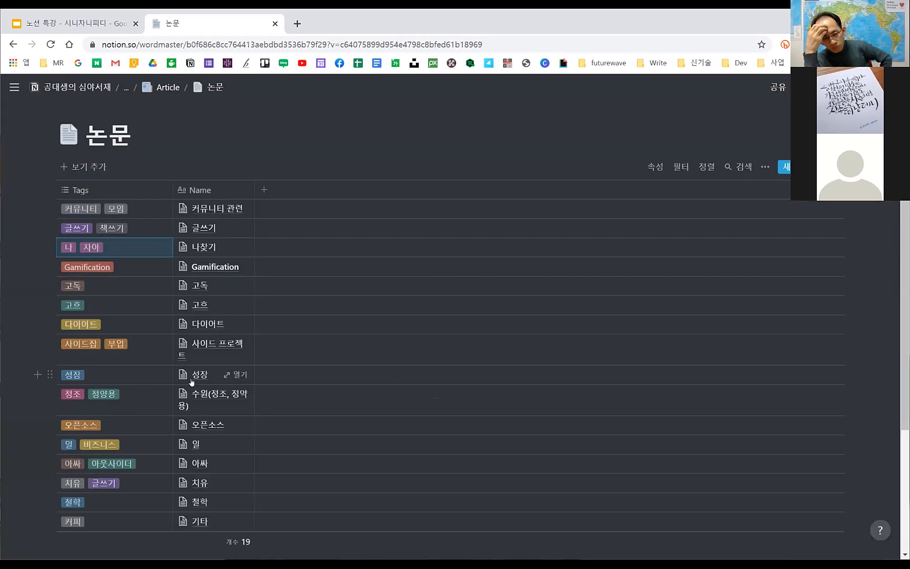
Open the 성장 entry, look through its PDF papers, and go back to the 공대생의 심야서재 main page.
left_click(235, 375)
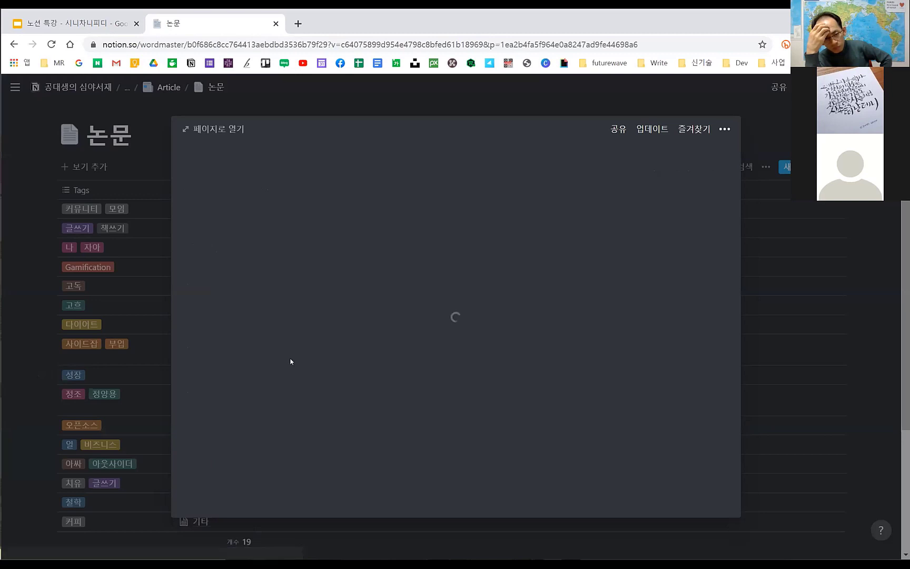
scroll(500, 328, "down", 5)
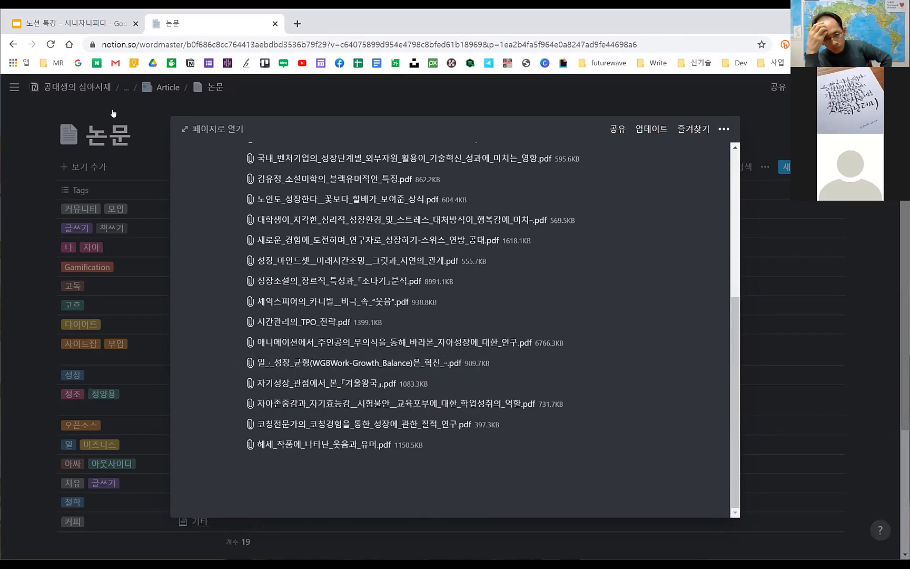
key("alt+Left")
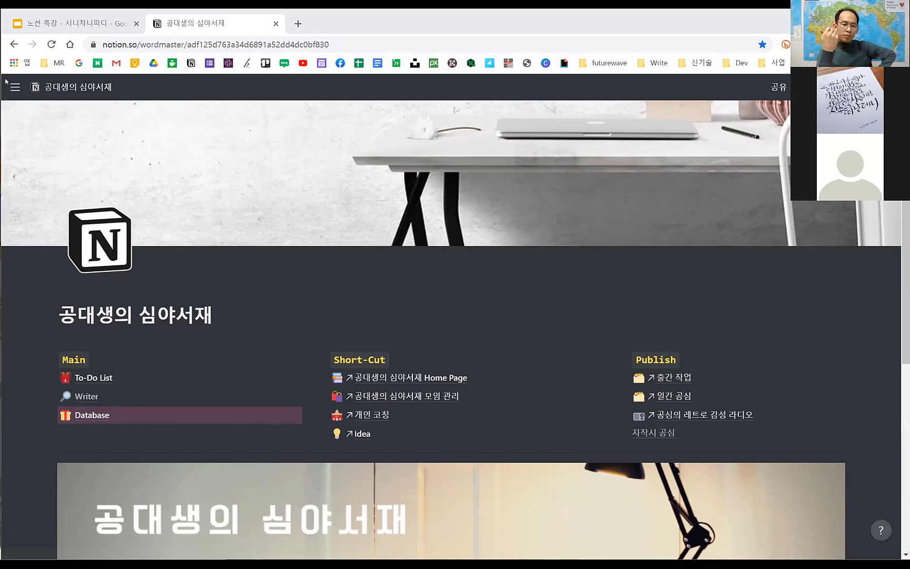
Create a new untitled personal page and start it as an empty page ready for content blocks.
mouse_move(15, 86)
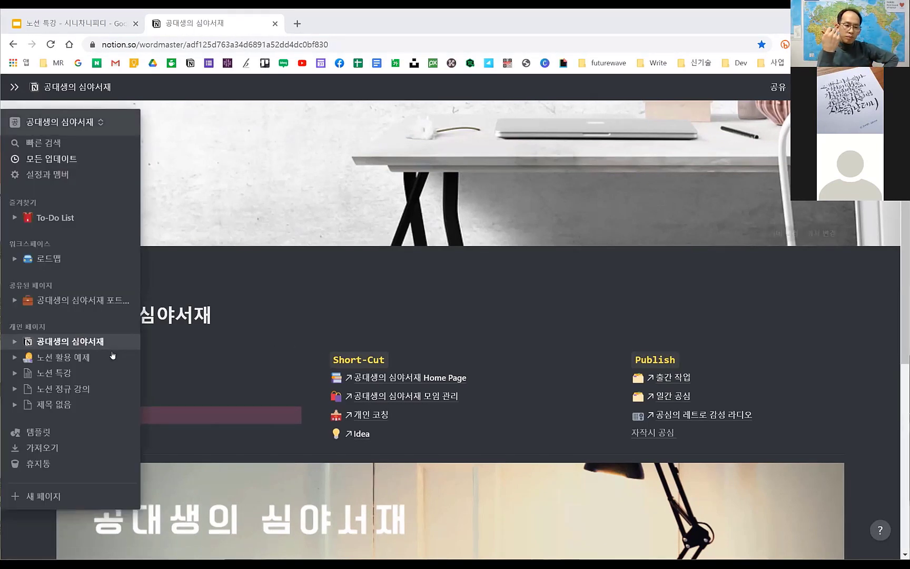
left_click(344, 432)
key("Return")
type("\\\\")
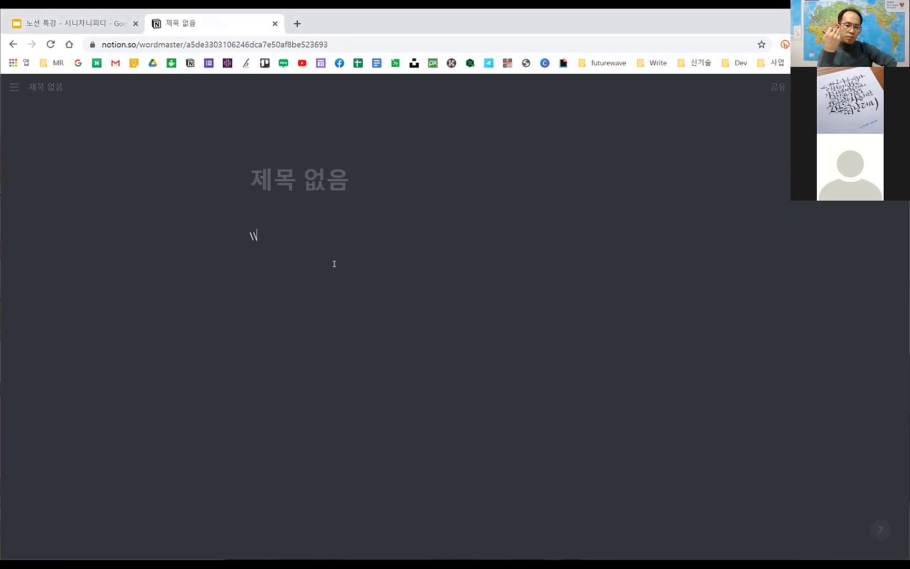
type("\\")
key("Return")
key("Return")
type("\\")
key("Return")
key("Return")
key("BackSpace")
key("BackSpace")
key("BackSpace")
key("BackSpace")
key("BackSpace")
key("BackSpace")
key("BackSpace")
key("BackSpace")
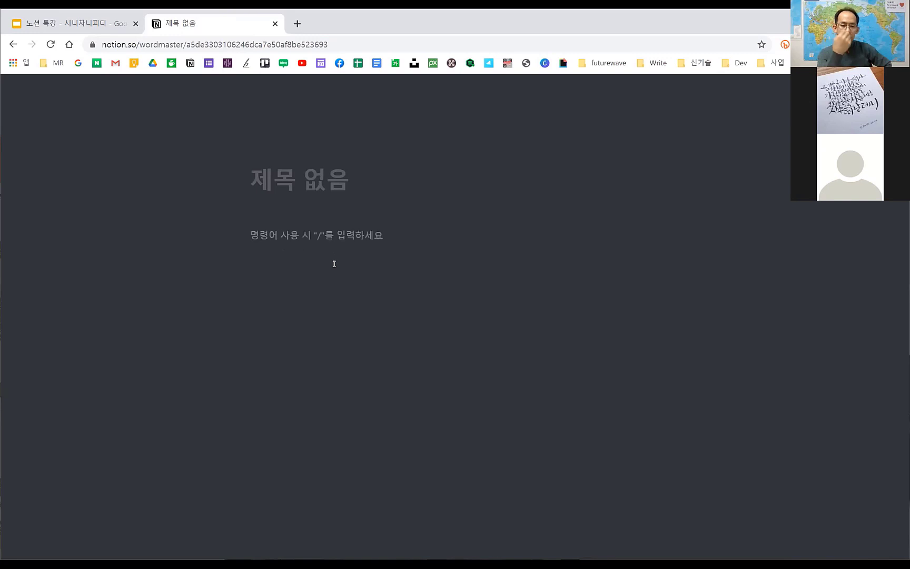
Find the 인라인 block types with the slash command and insert an inline table into the empty page.
type("/d")
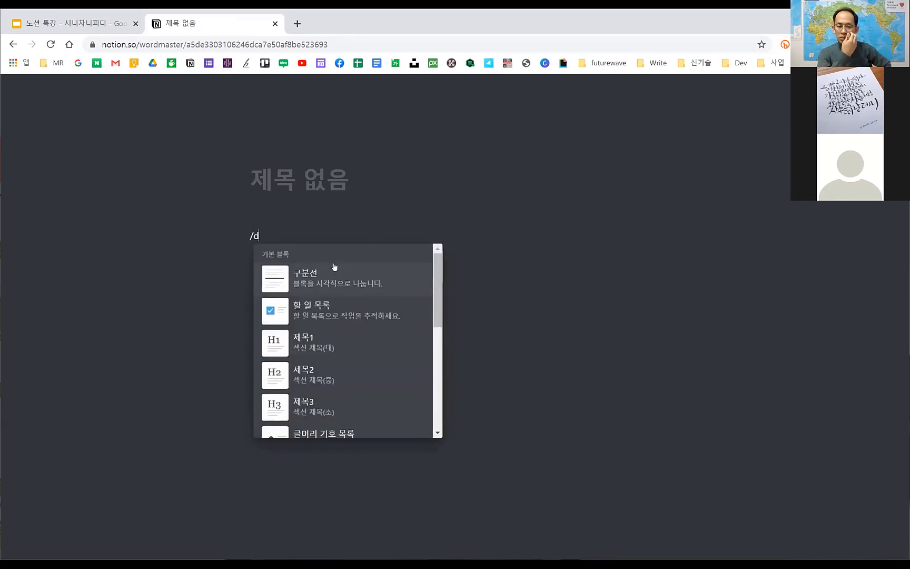
key("BackSpace")
type("인라인")
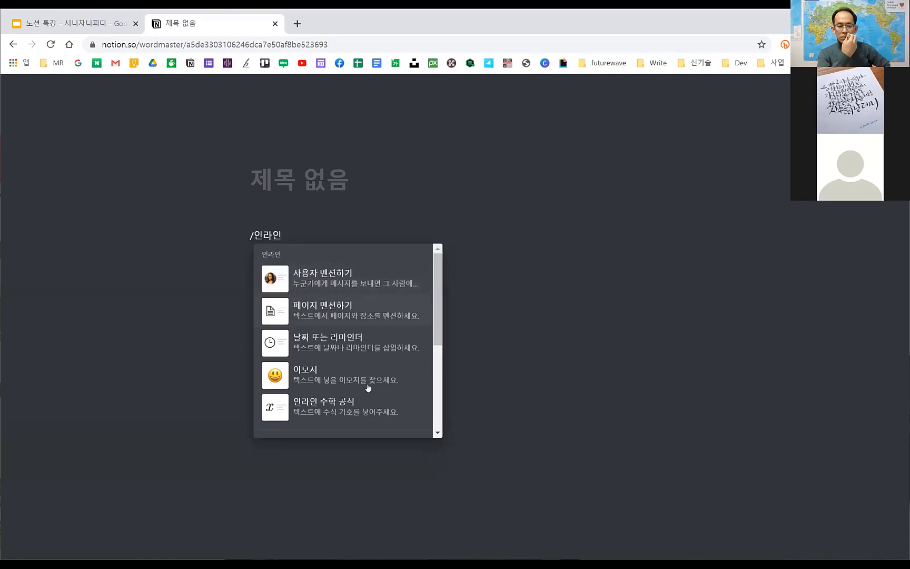
scroll(365, 387, "down", 2)
left_click(366, 354)
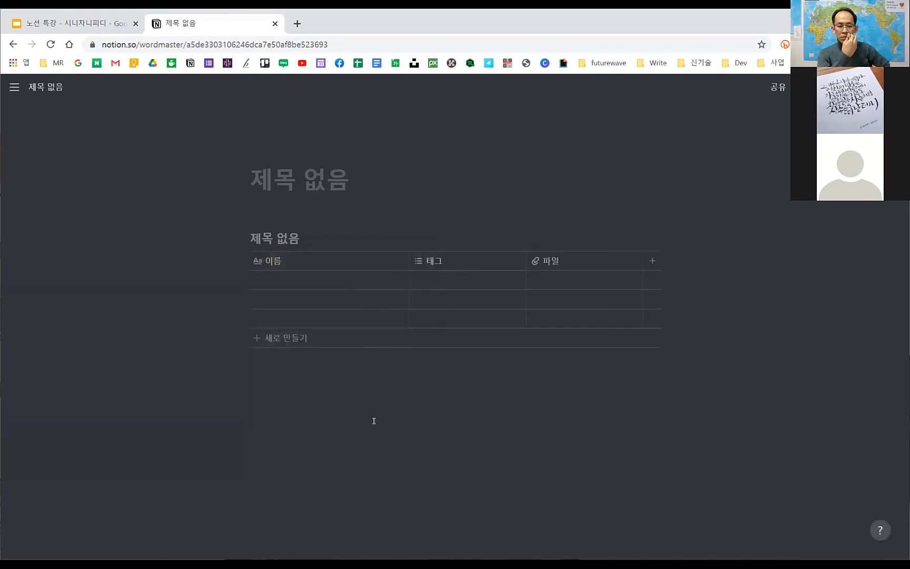
Add blank lines beneath the first table and insert a second inline table there using the /인라인 command.
key("Return")
key("Return")
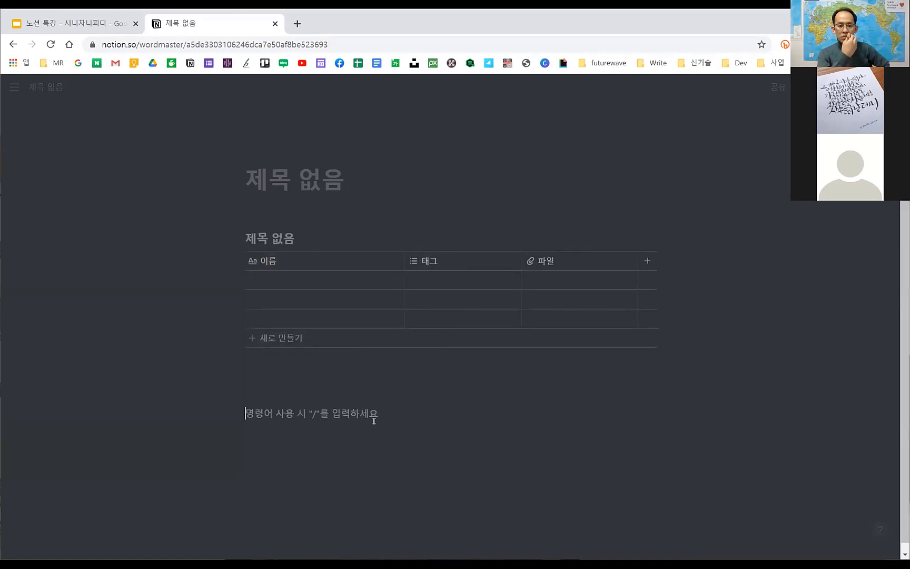
type("/")
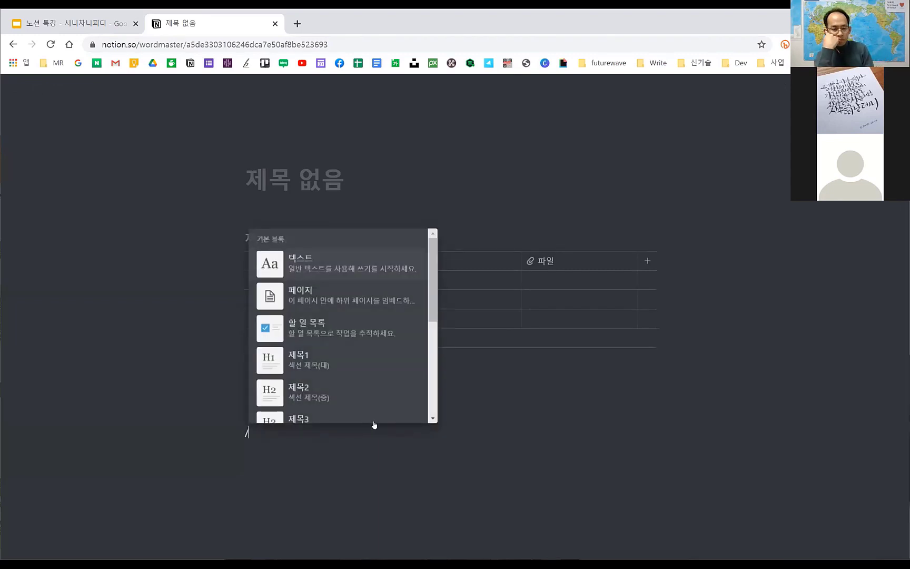
type("인라인")
scroll(352, 368, "down", 5)
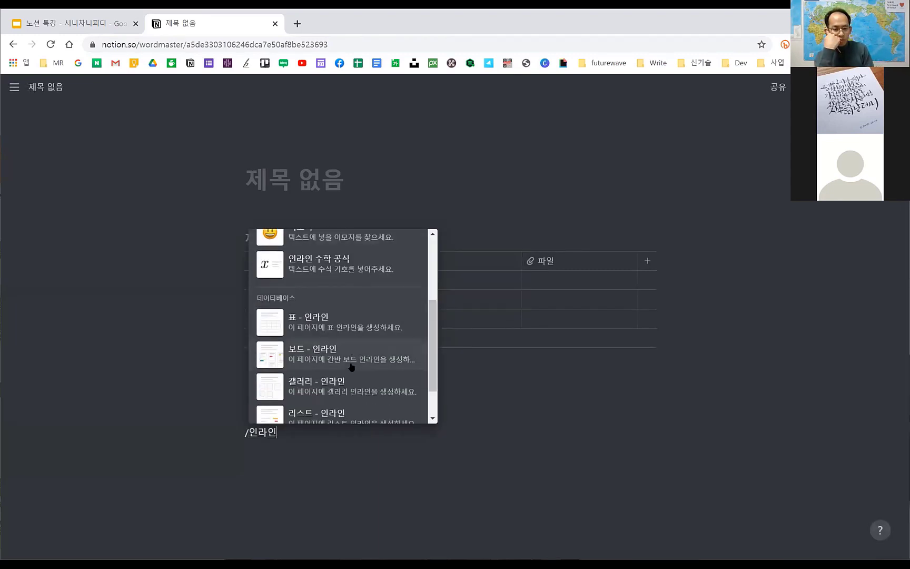
left_click(357, 282)
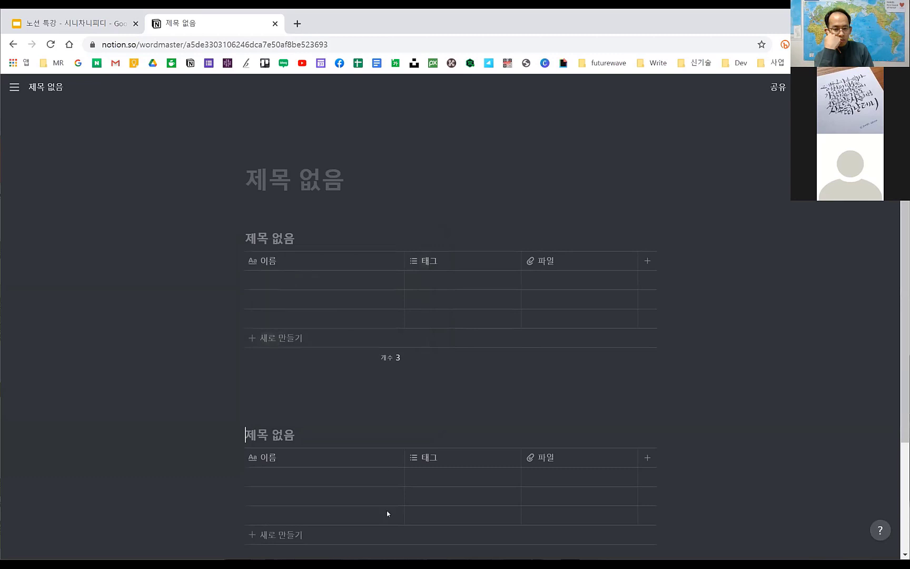
Browse the slash command's block types on a new line beneath the second table and insert a code block there.
scroll(394, 286, "down", 2)
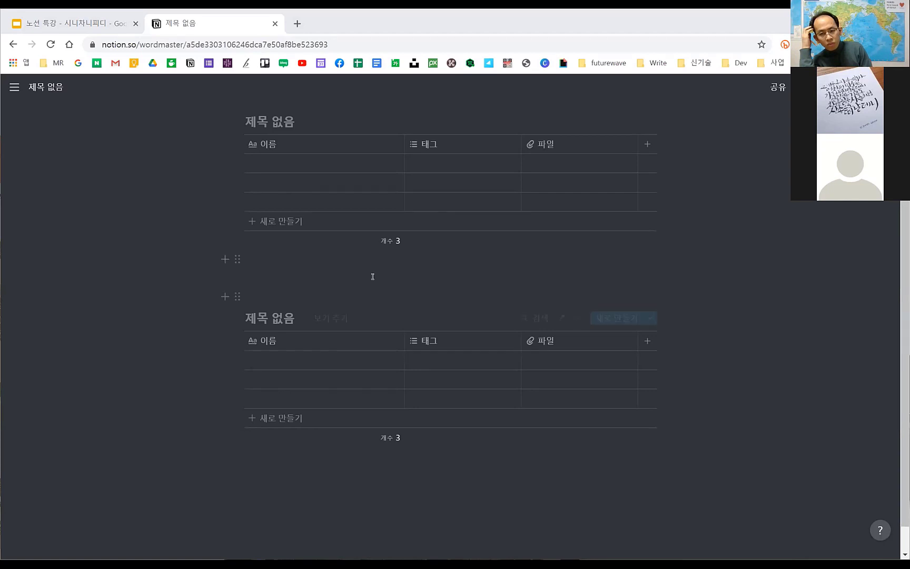
left_click(406, 503)
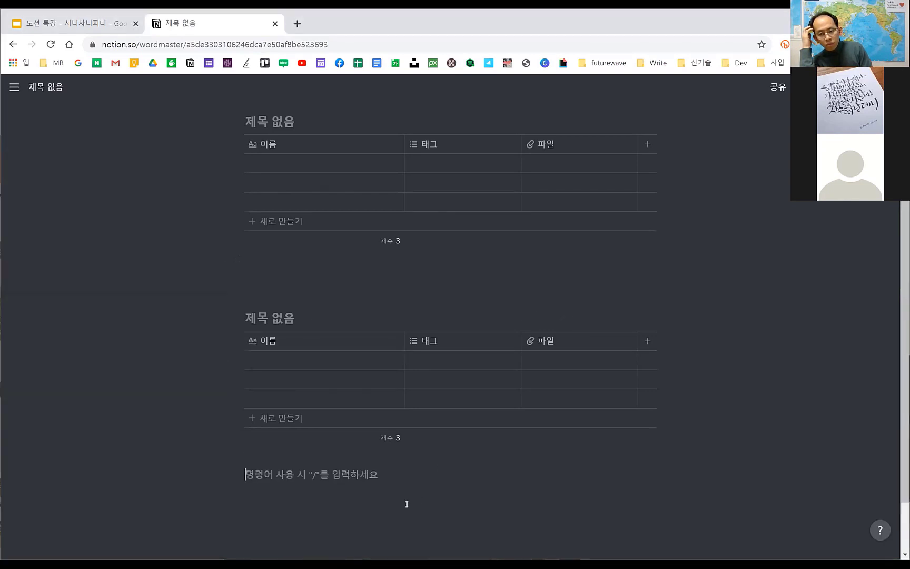
type("/")
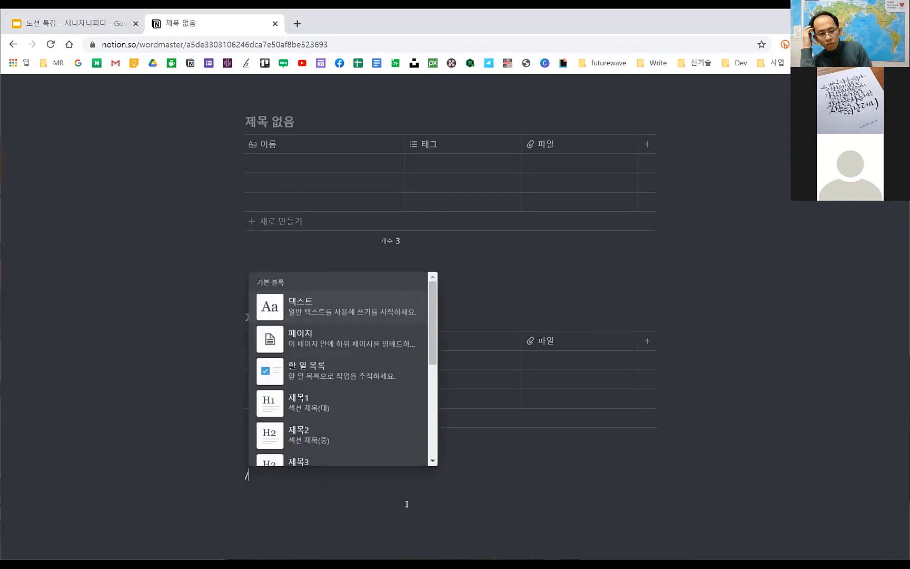
scroll(367, 420, "down", 3)
scroll(359, 416, "down", 5)
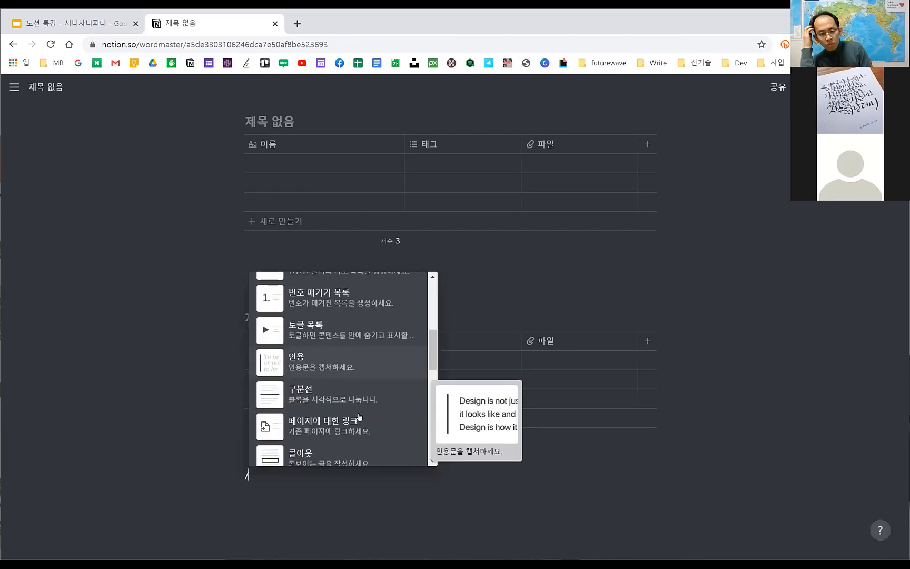
scroll(359, 416, "down", 5)
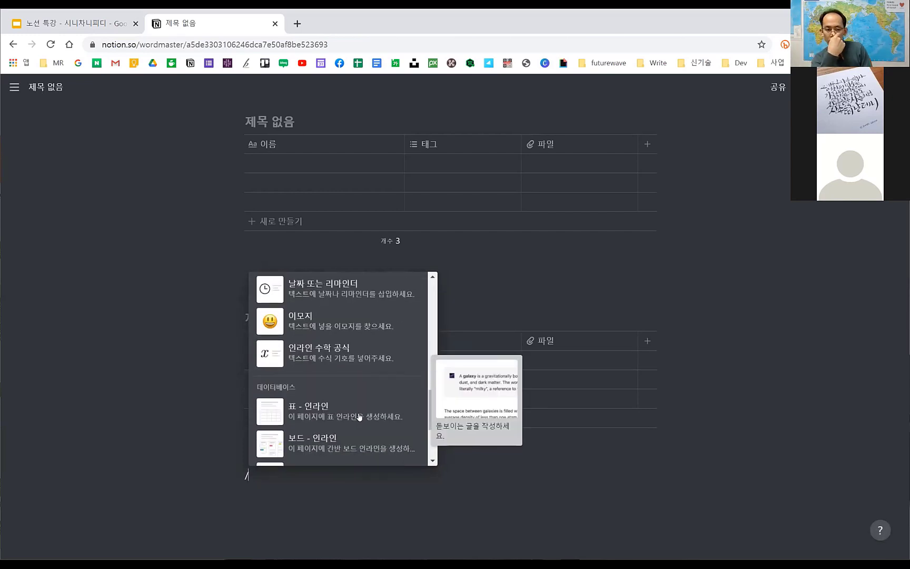
scroll(359, 417, "down", 8)
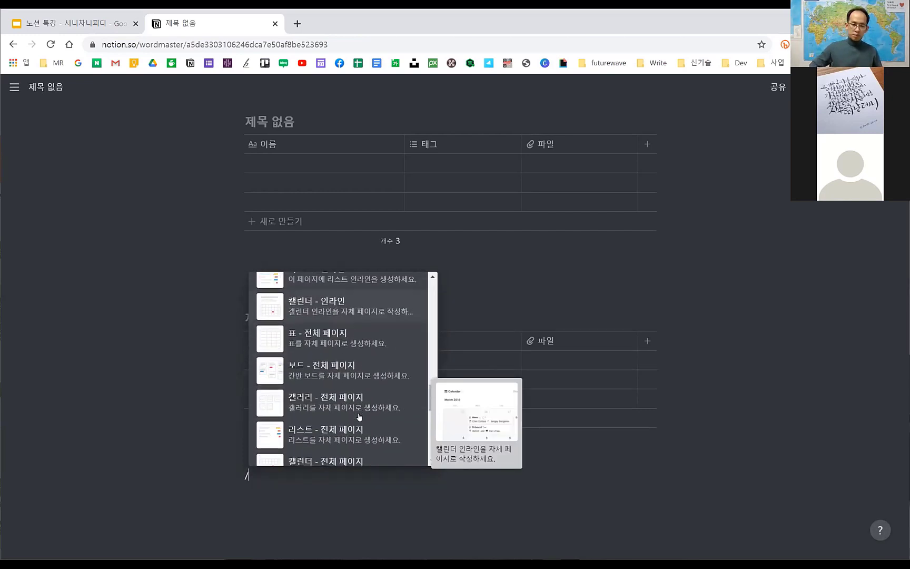
scroll(359, 416, "down", 2)
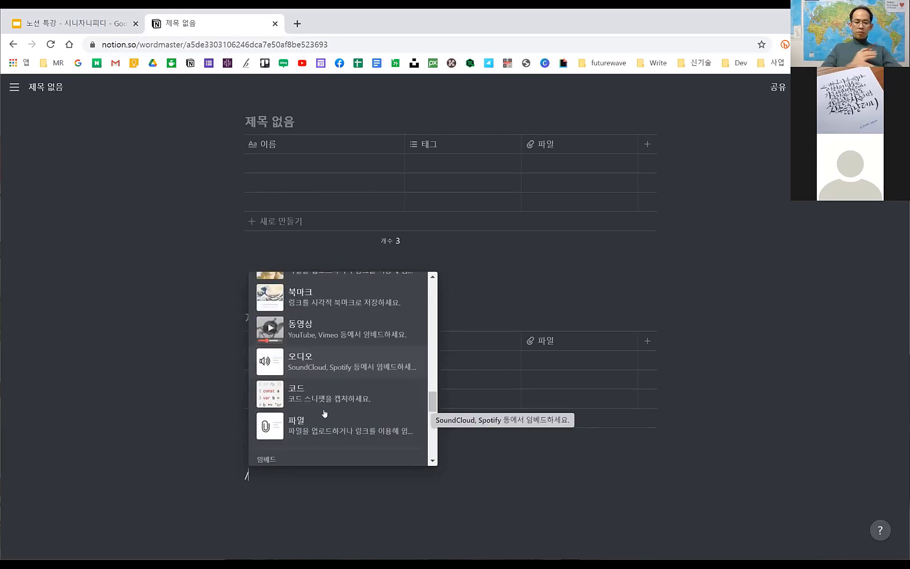
left_click(331, 393)
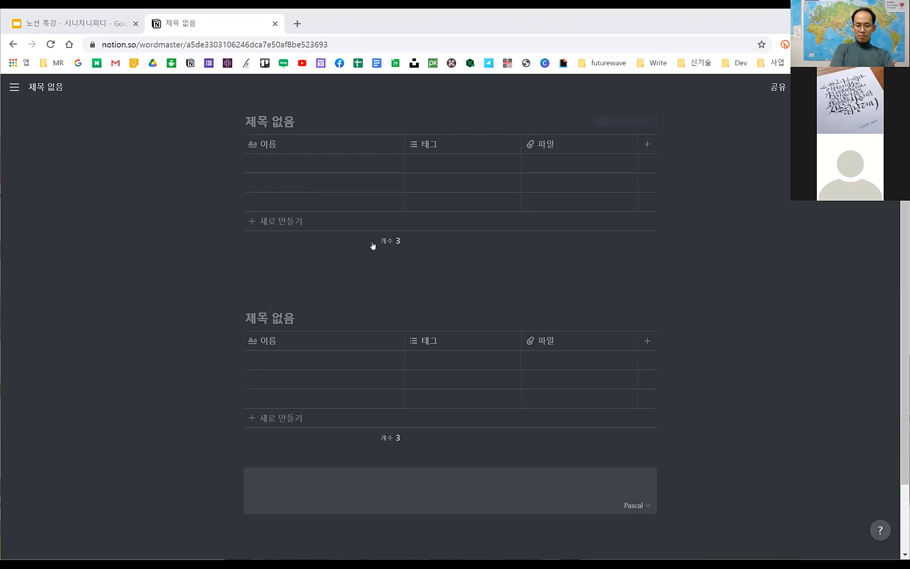
Paste the copied Pascal source code into the code block and switch the block's language to JavaScript.
left_click(385, 484)
key("ctrl+v")
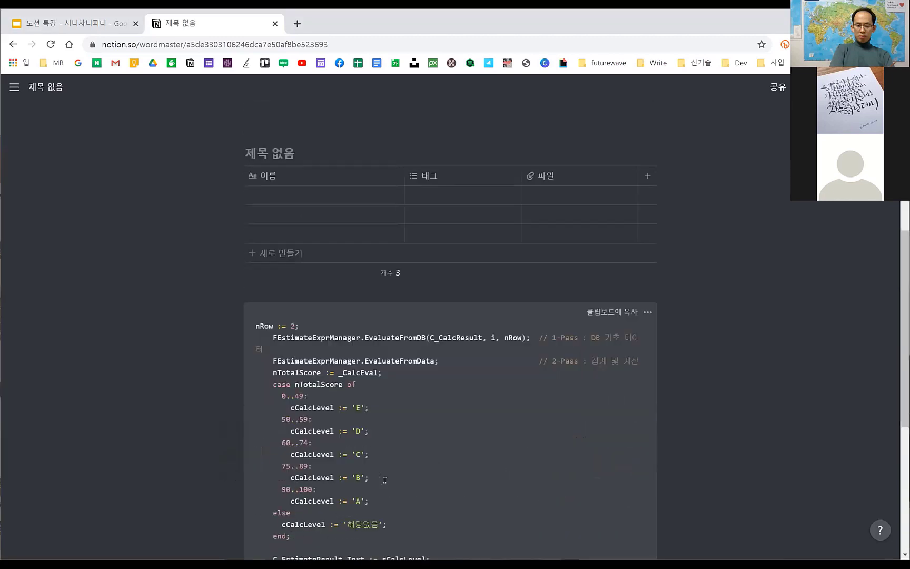
scroll(413, 253, "down", 2)
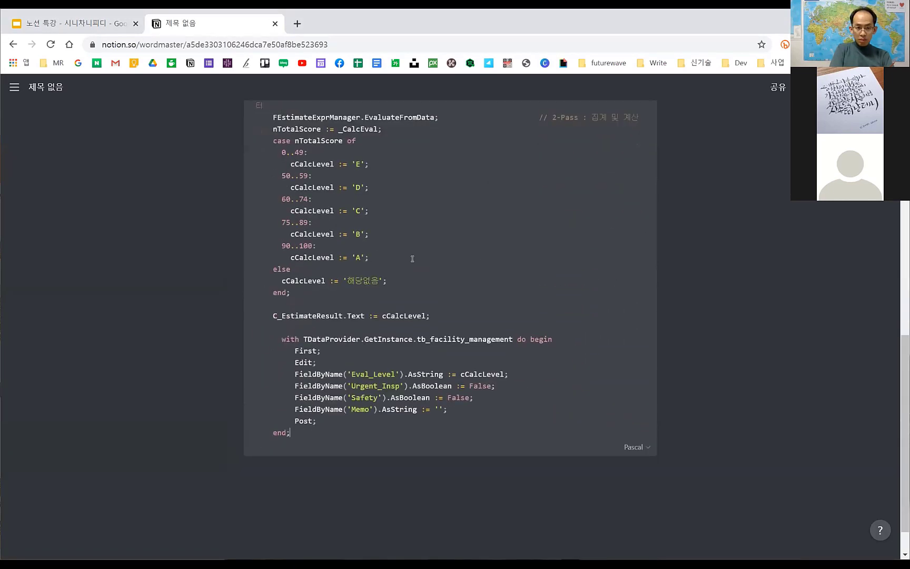
left_click(645, 447)
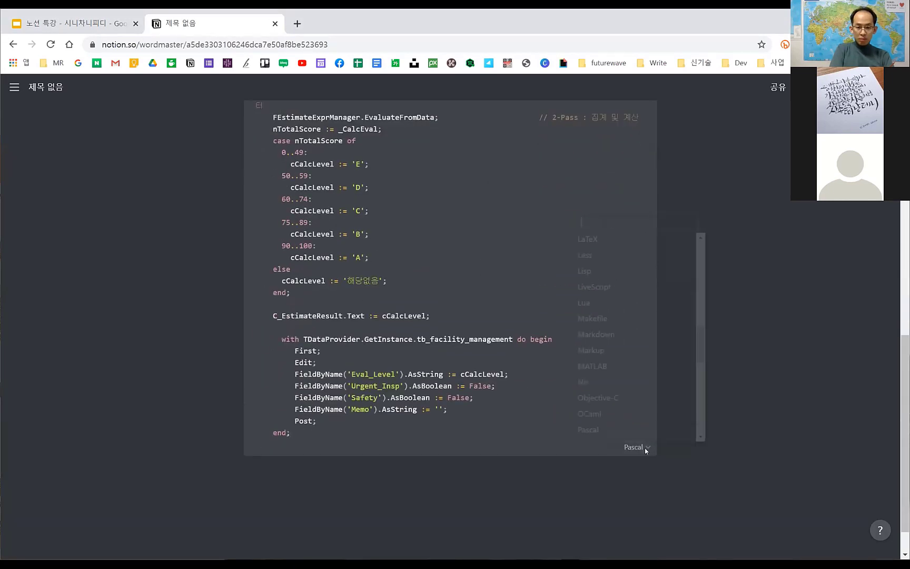
scroll(631, 287, "up", 5)
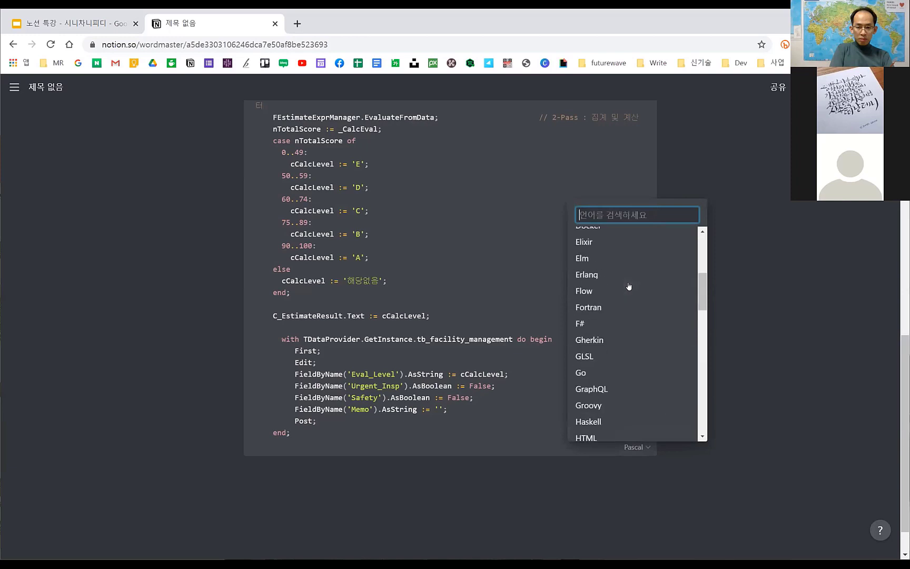
left_click(626, 359)
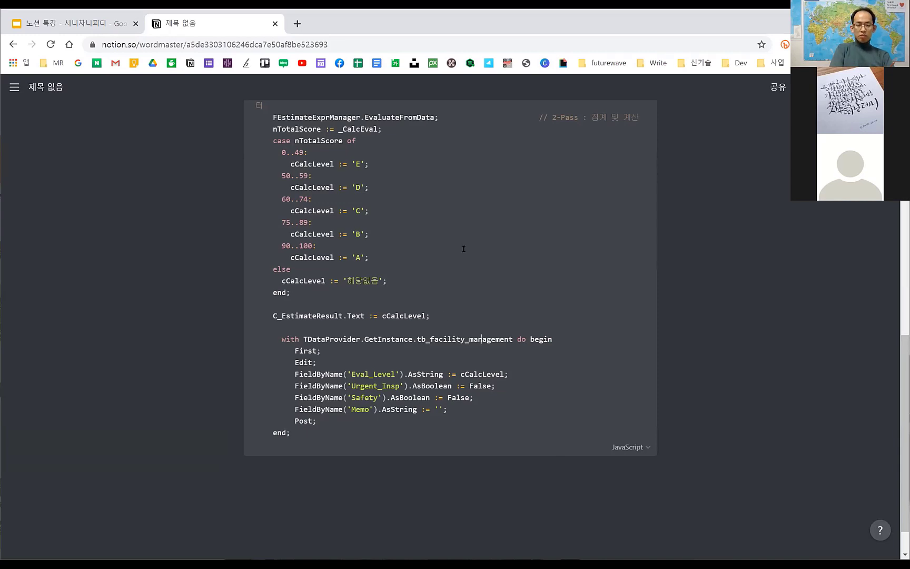
Delete the code block beneath the second table.
scroll(356, 280, "up", 3)
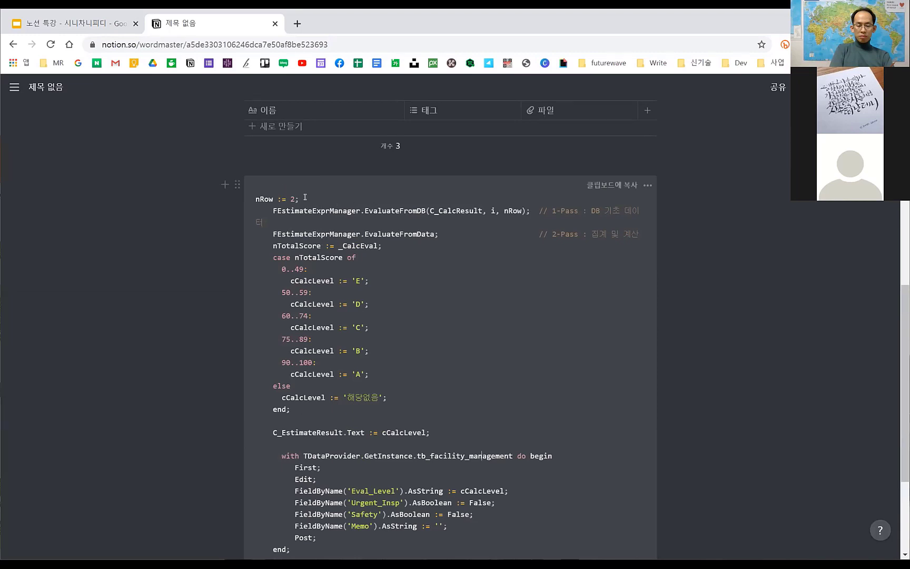
left_click(234, 183)
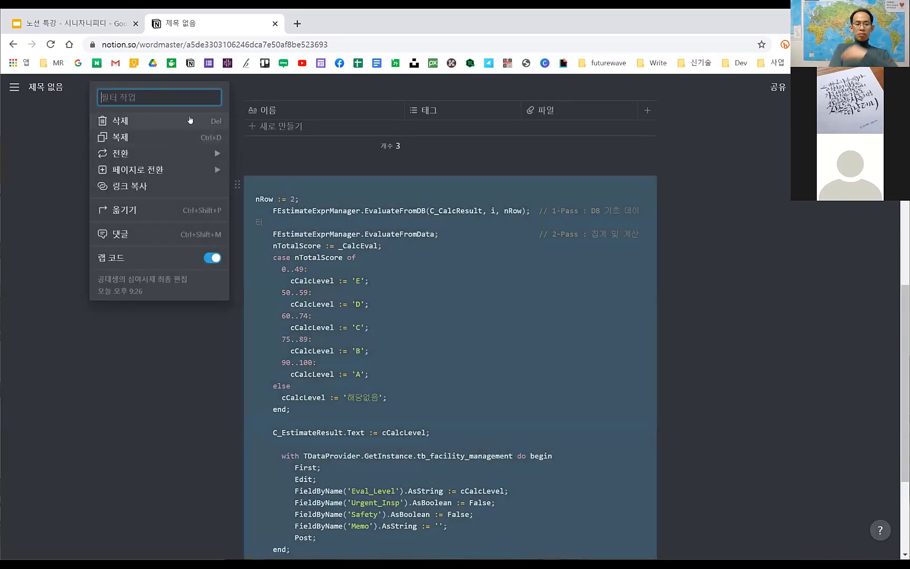
left_click(184, 123)
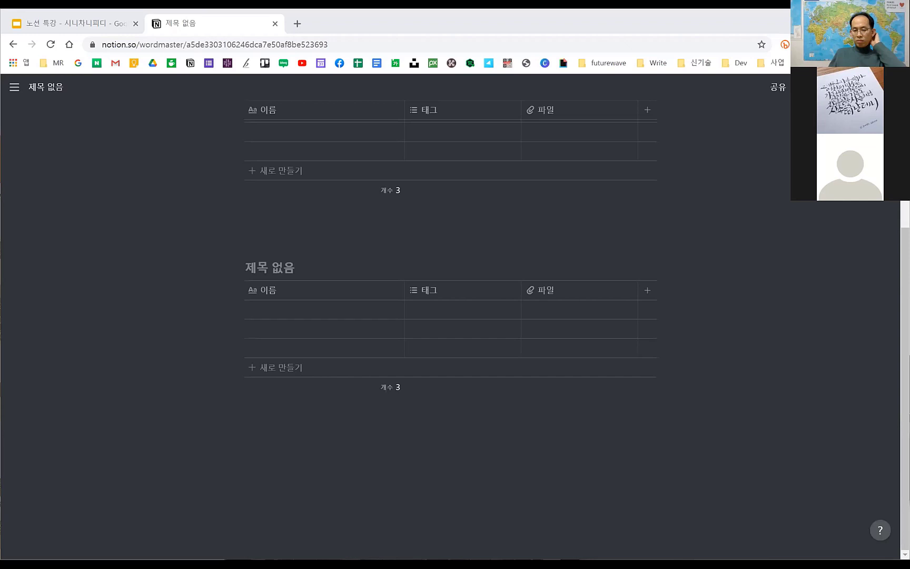
Copy the untitled page's address, open the page in two additional browser tabs, and return to the original tab.
left_click(342, 42)
key("ctrl+c")
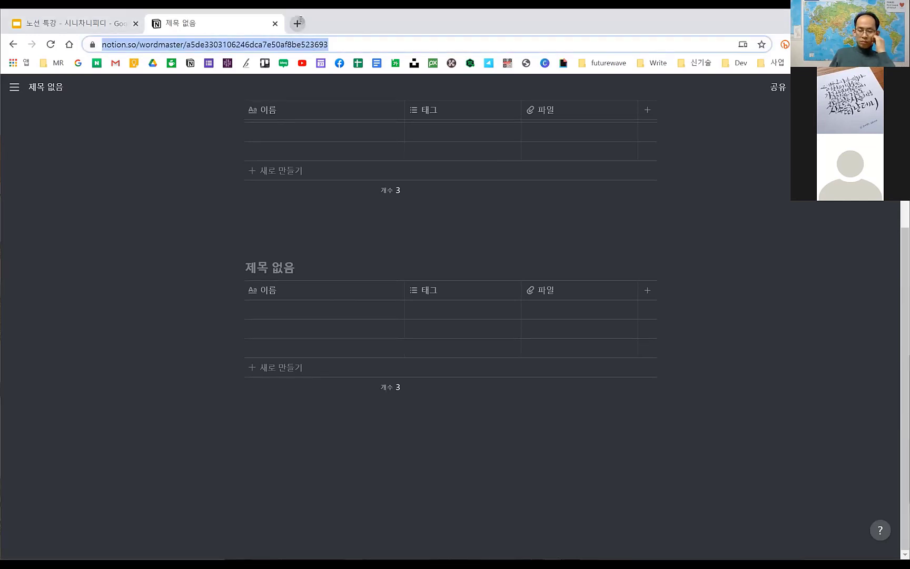
left_click(297, 24)
key("ctrl+v")
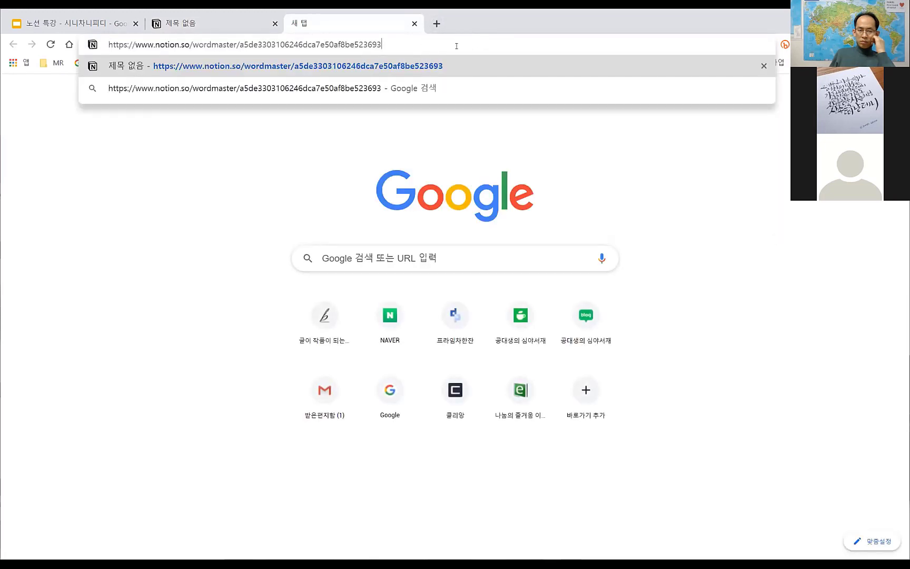
key("Return")
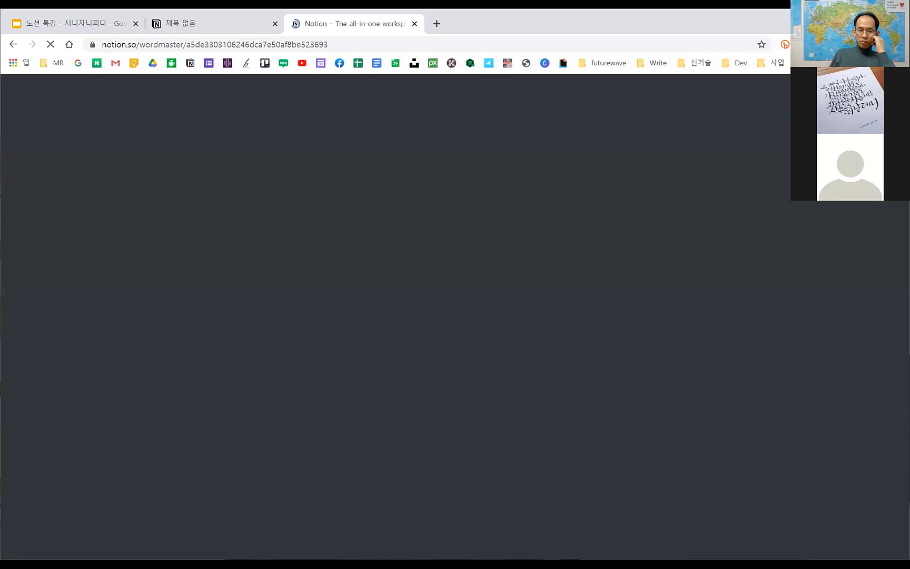
left_click(436, 23)
key("ctrl+v")
key("Return")
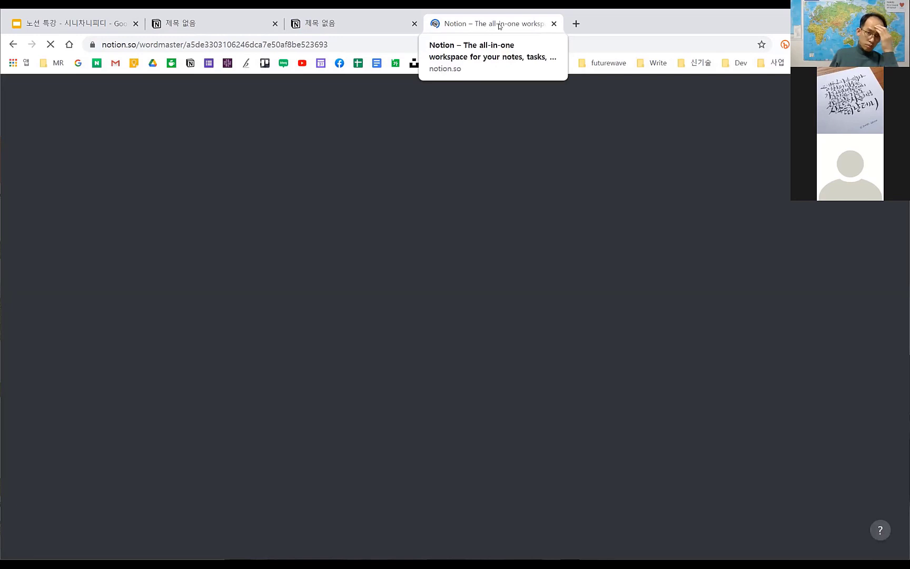
left_click(227, 25)
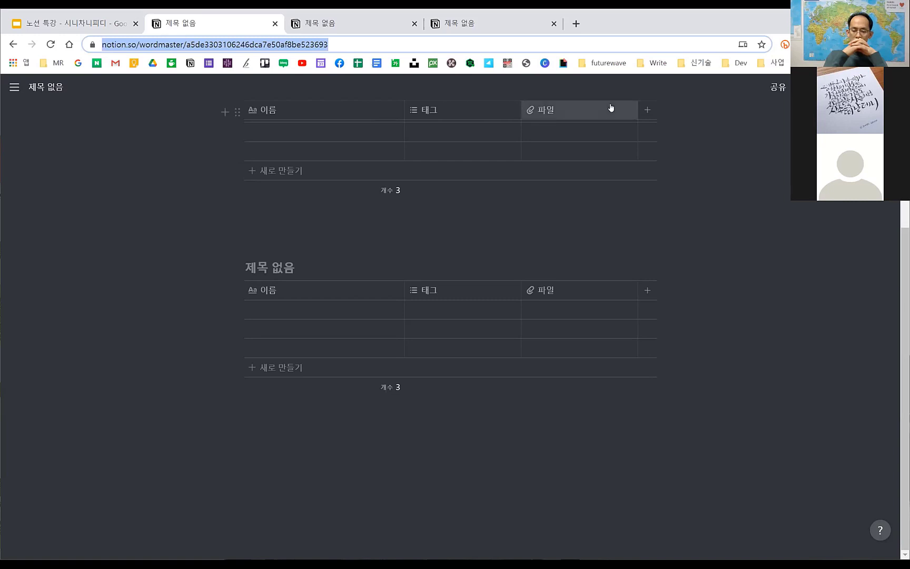
Go to the last opened copy of the untitled page and delete its first inline table.
left_click(505, 23)
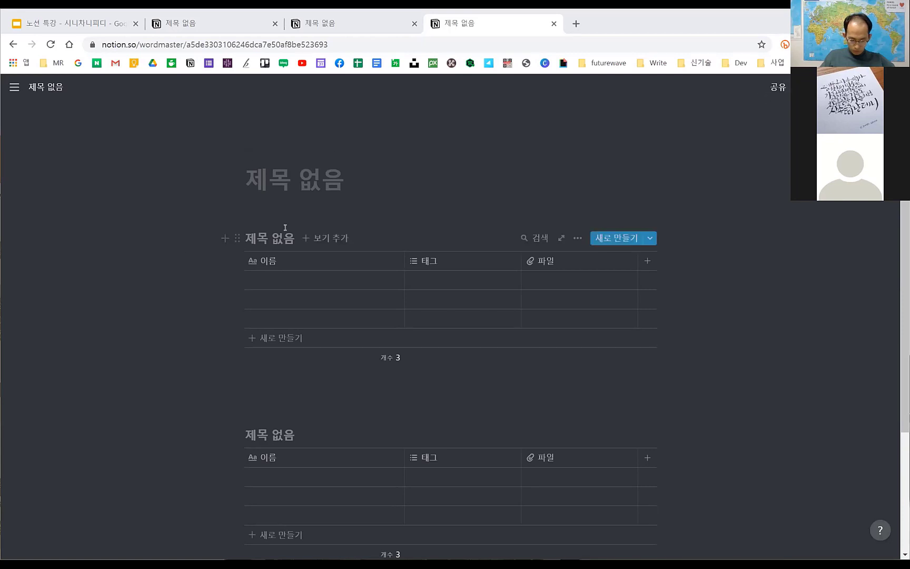
left_click(239, 238)
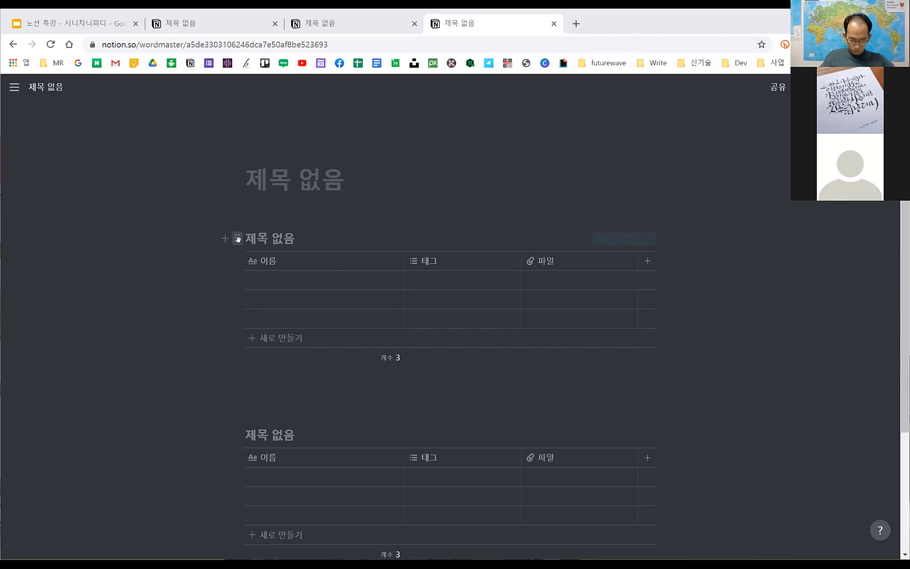
left_click(143, 203)
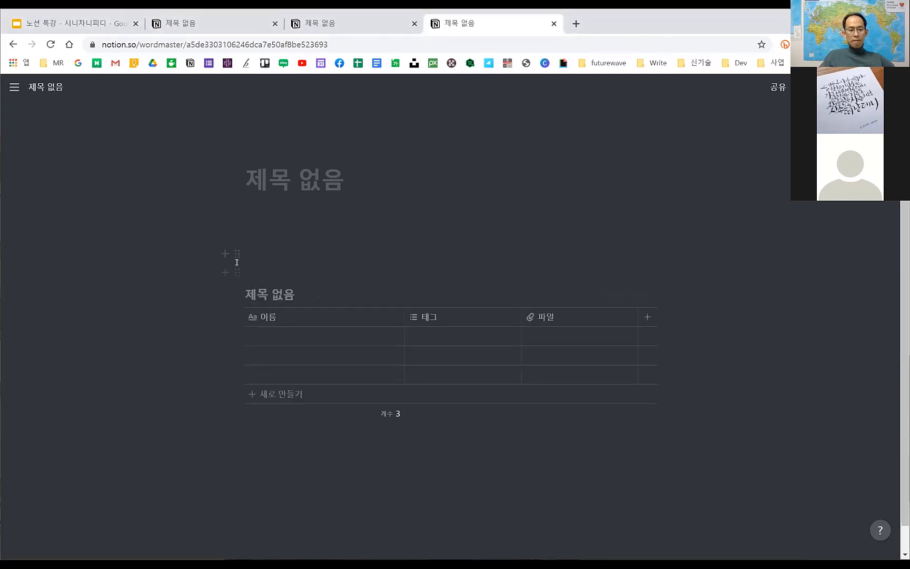
Insert an inline calendar (캘린더 - 인라인) on the empty line above the remaining table and look over its month view.
left_click(280, 246)
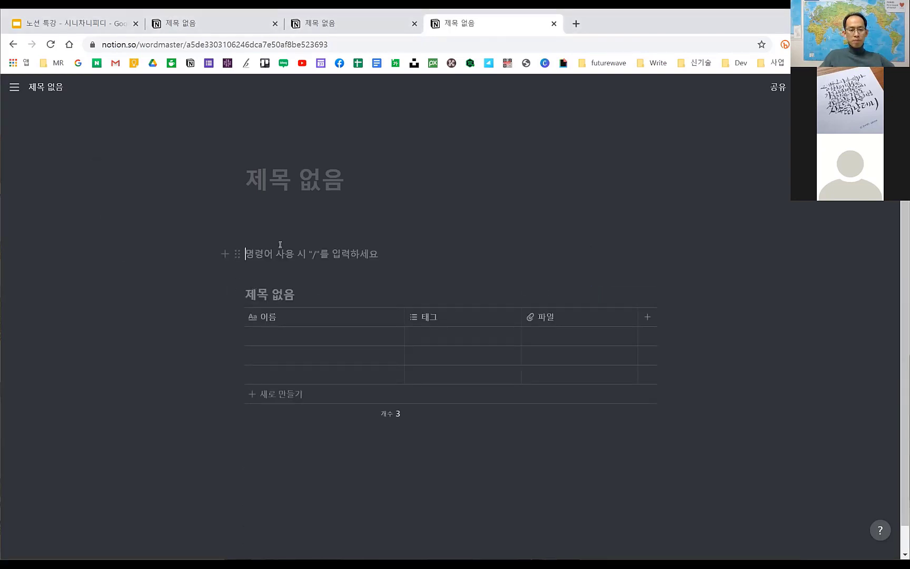
type("/")
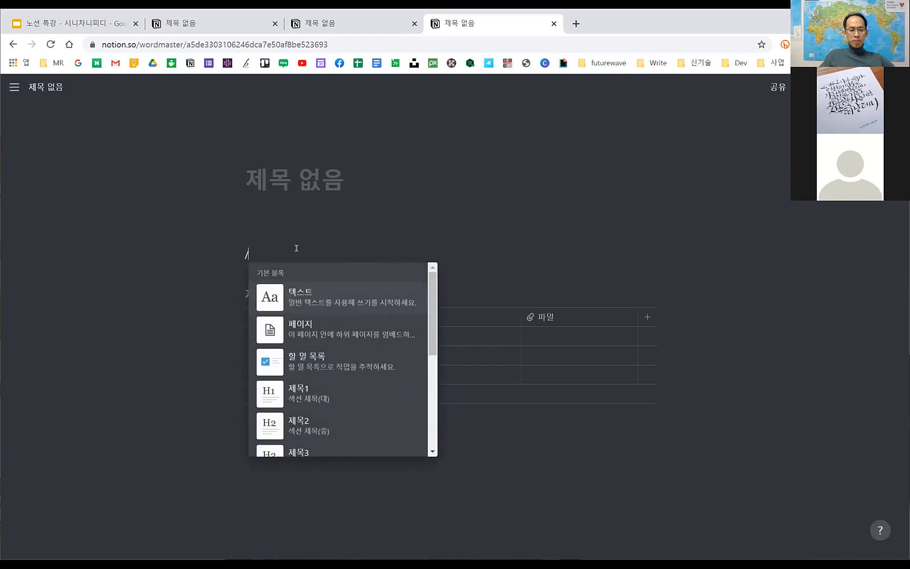
type("zof")
key("BackSpace")
key("BackSpace")
key("BackSpace")
type("캘린더")
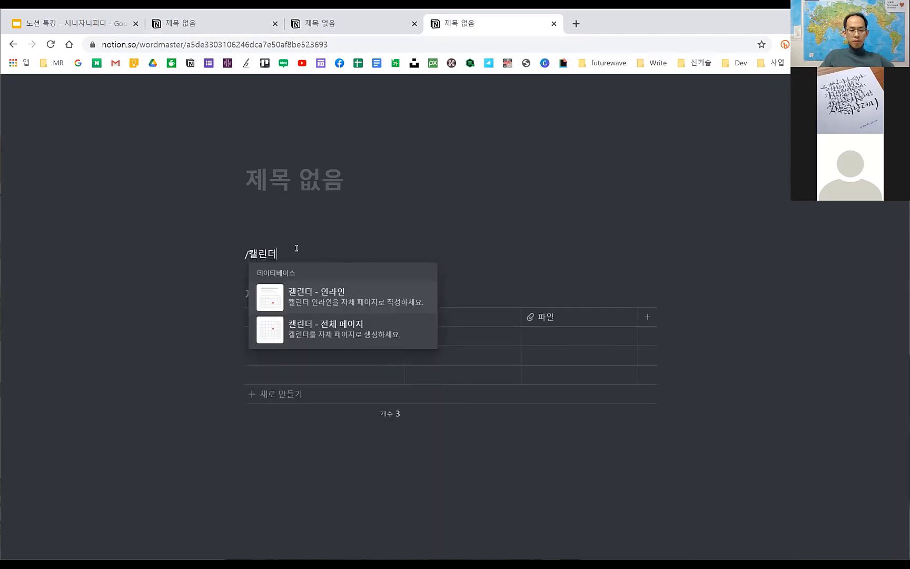
left_click(317, 299)
scroll(448, 411, "down", 3)
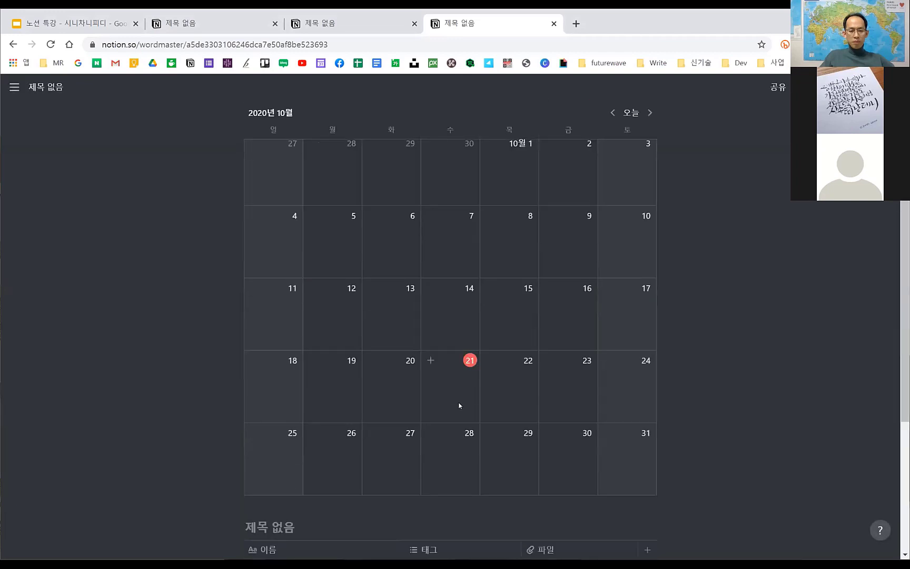
scroll(459, 406, "up", 3)
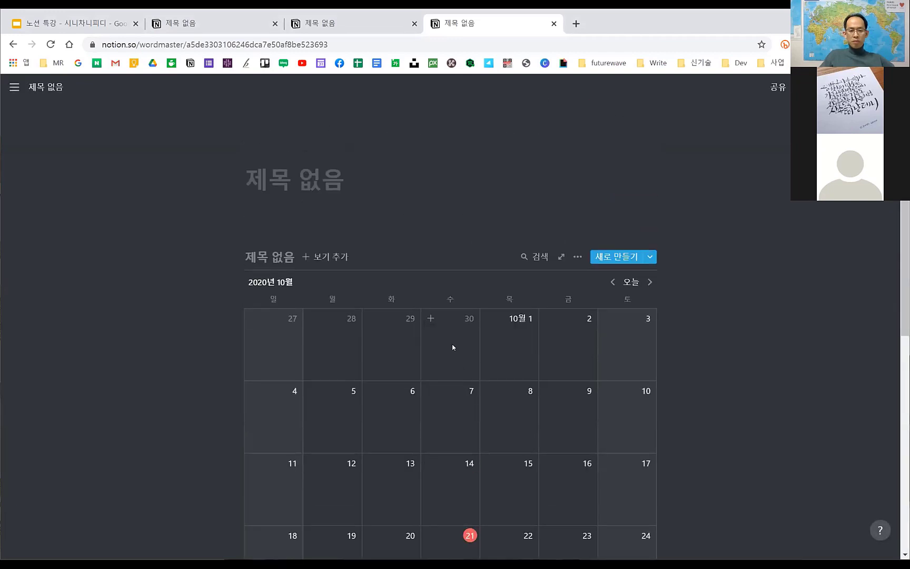
Add a calendar entry titled 노션 특강 on September 30, close its page, and select the entry in the calendar.
left_click(430, 318)
left_click(431, 318)
type("놋션 특강")
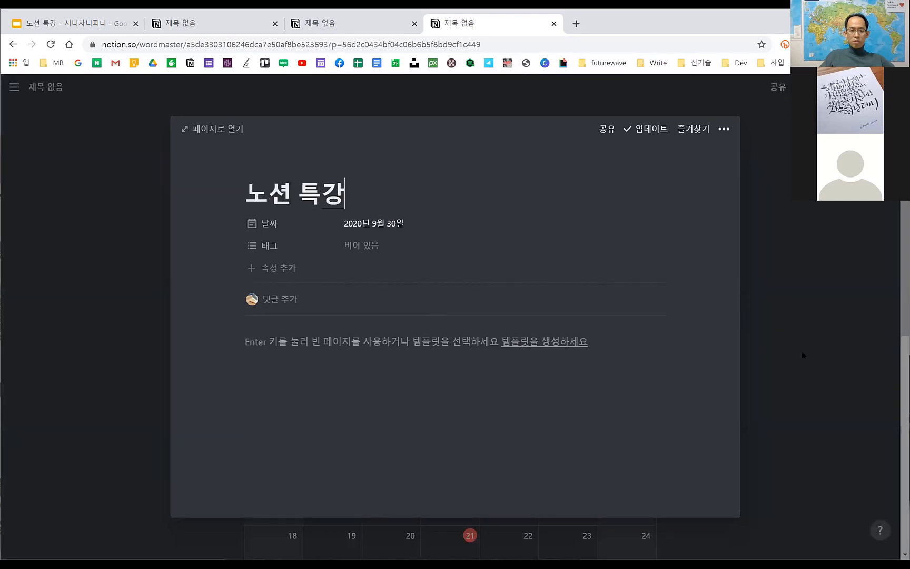
key("Escape")
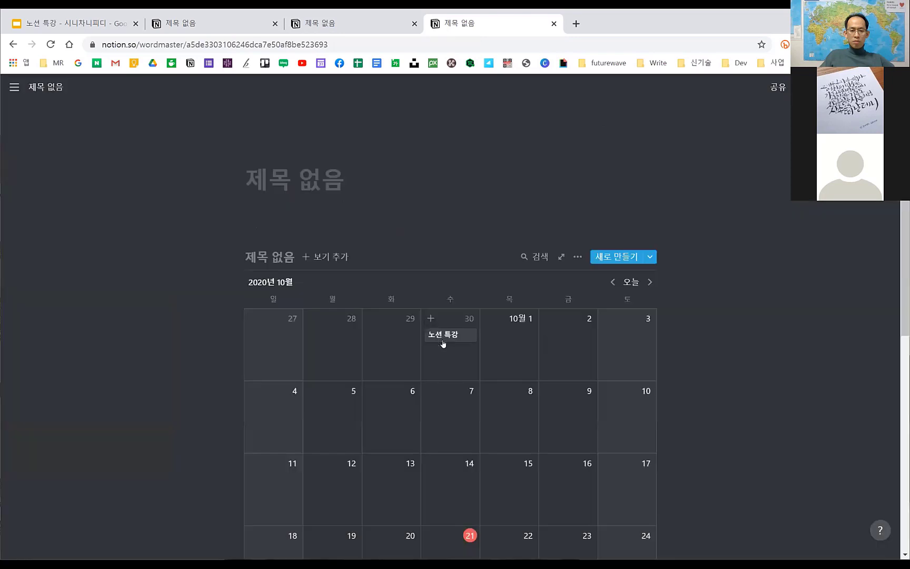
left_click_drag(472, 339, 453, 339)
left_click_drag(453, 339, 473, 337)
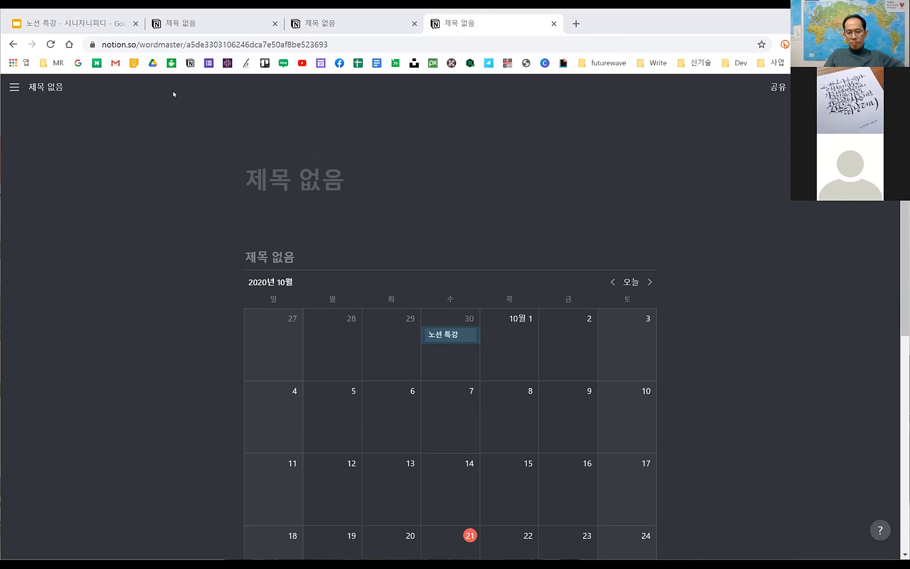
Keep the sidebar shown and open the personal page 노션 정규 강의.
mouse_move(13, 88)
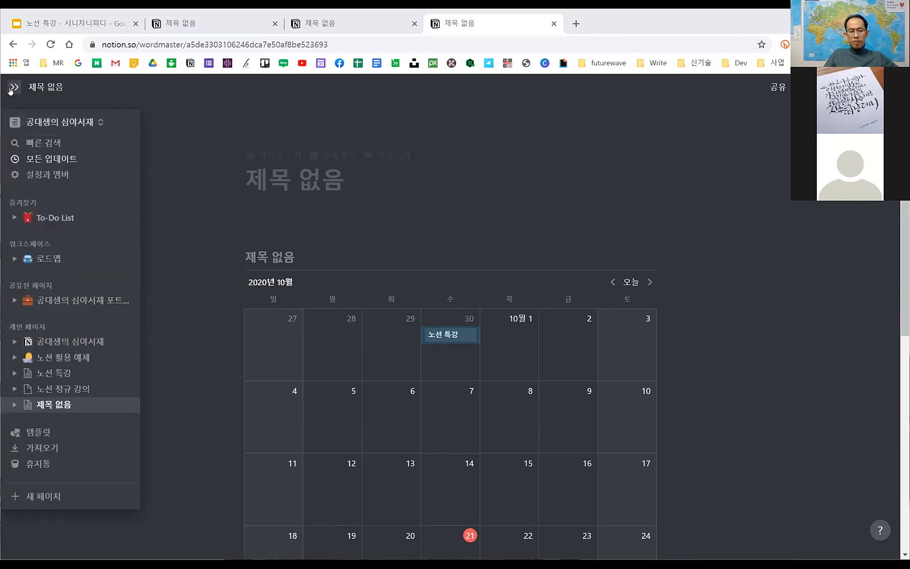
key("ctrl+backslash")
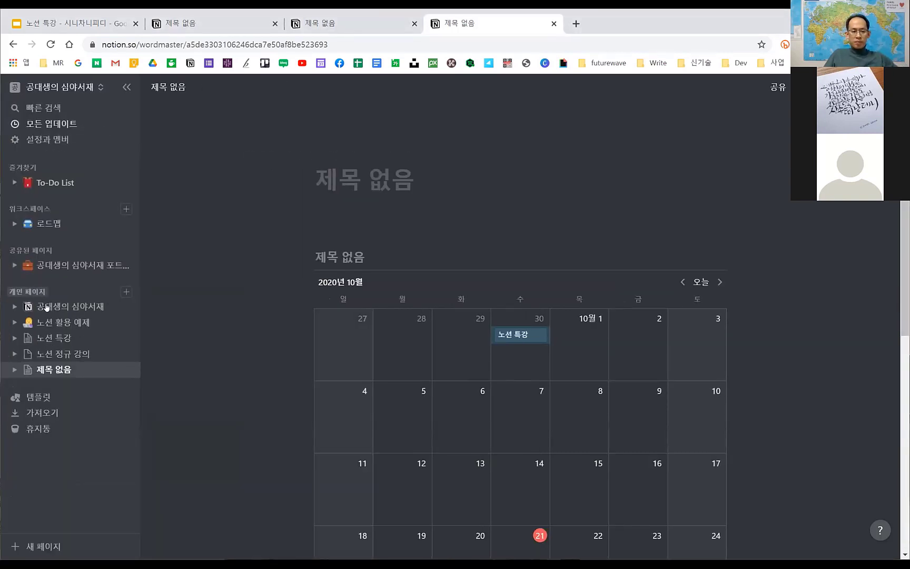
left_click(48, 338)
left_click(50, 355)
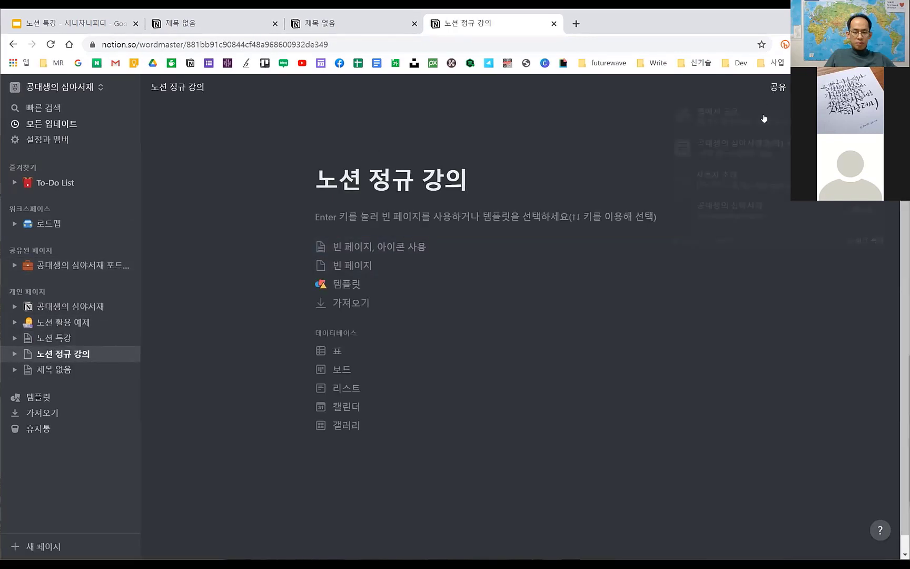
Enable web sharing (웹에서 공유) for the page 노션 정규 강의 and close its sharing options.
left_click(775, 88)
left_click(775, 85)
left_click(775, 86)
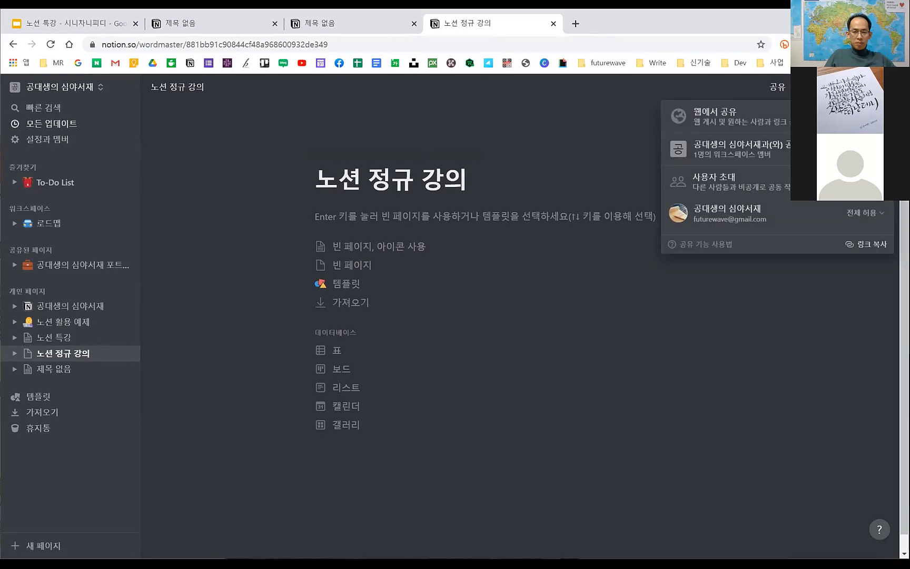
left_click(877, 116)
left_click(458, 285)
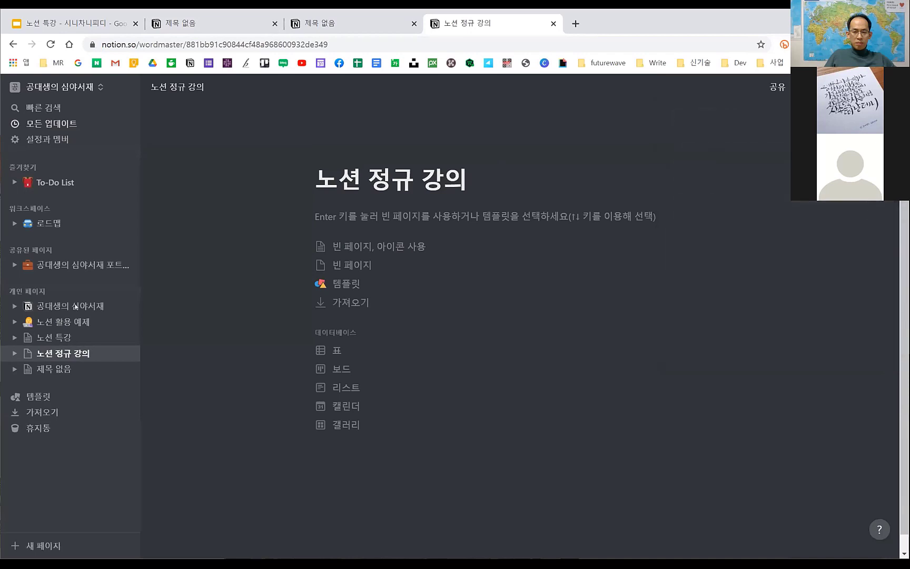
Open the untitled calendar page and check its web sharing setting twice, closing the sharing options each time.
left_click(61, 369)
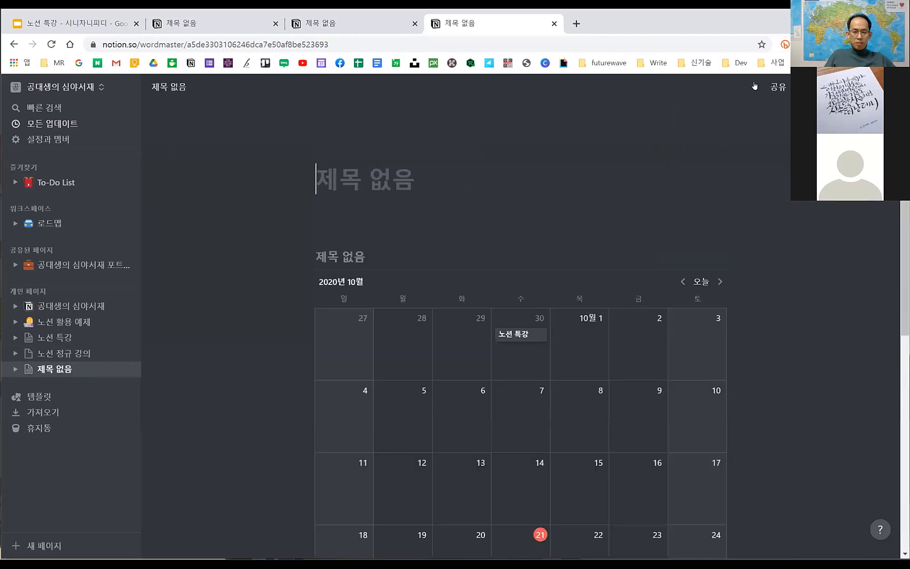
left_click(777, 87)
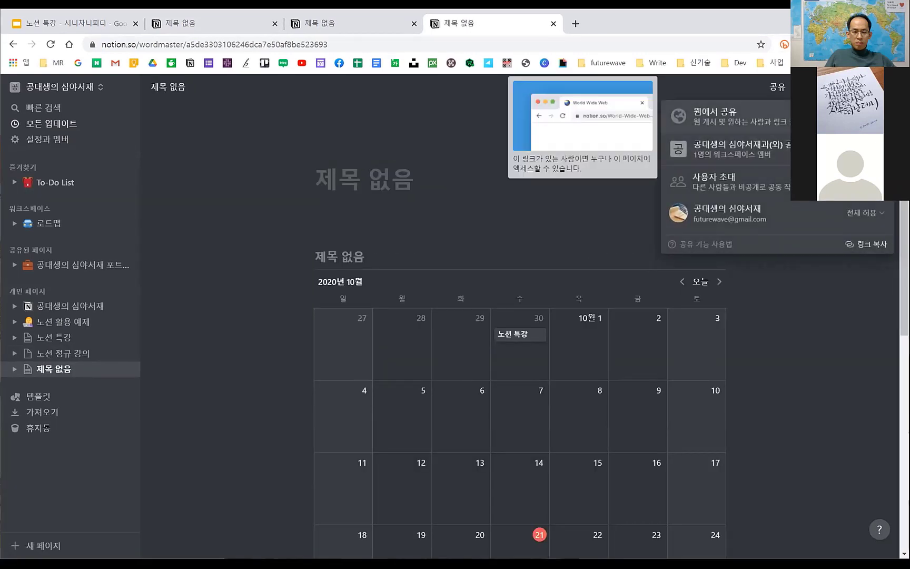
left_click(473, 182)
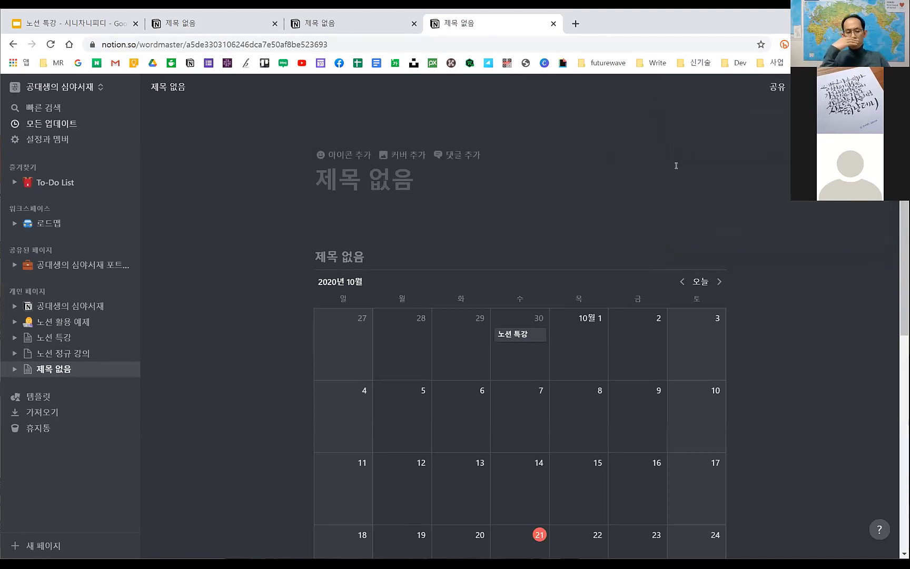
left_click(777, 87)
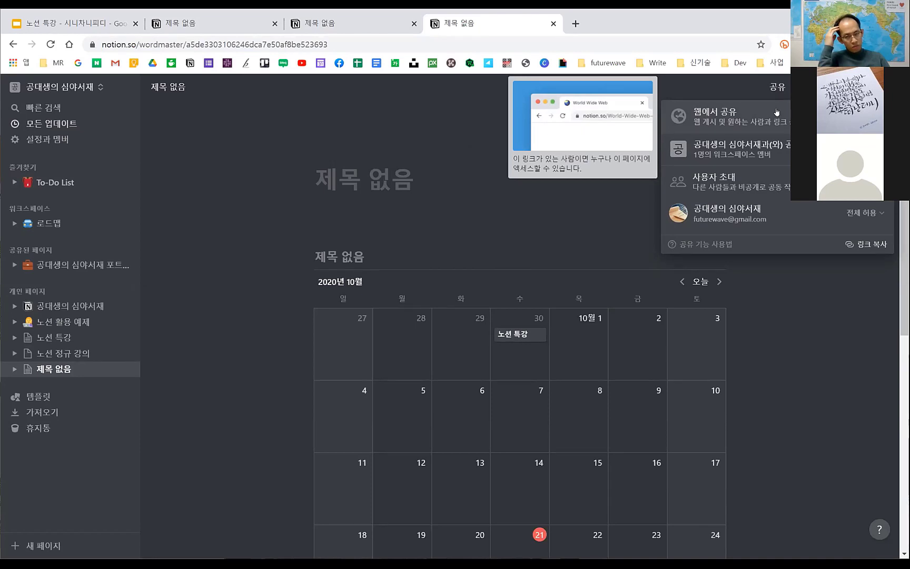
left_click(655, 168)
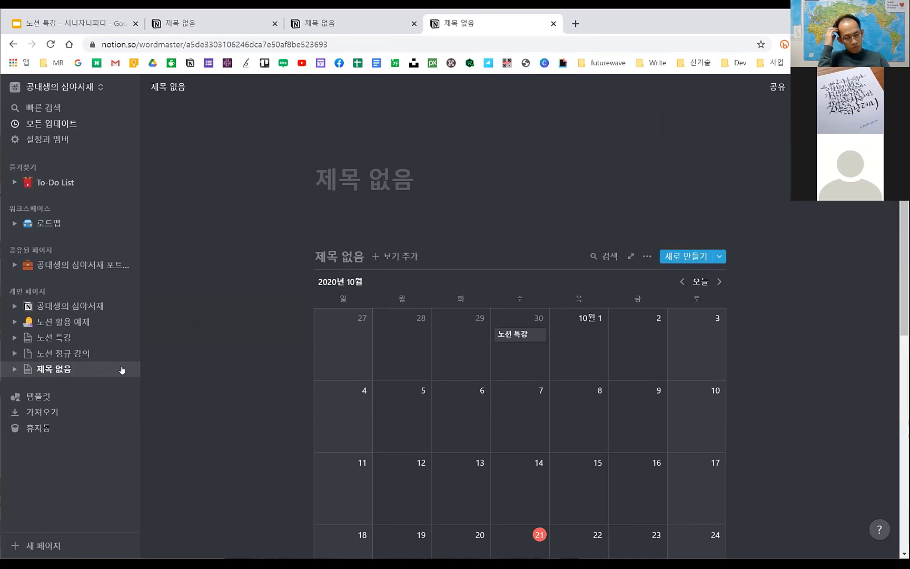
Compare the sharing options of 노션 정규 강의 with those of the untitled page, ending on the untitled page.
left_click(93, 353)
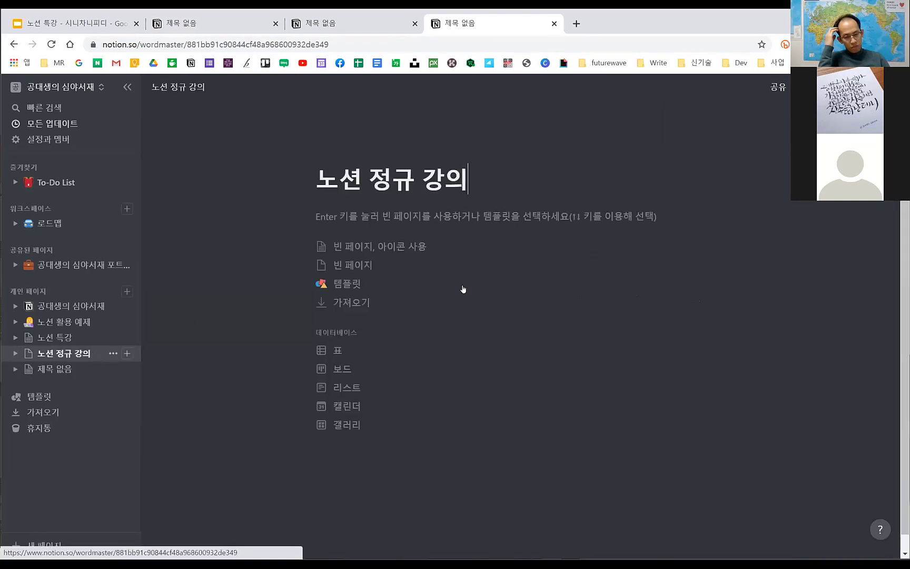
left_click(777, 87)
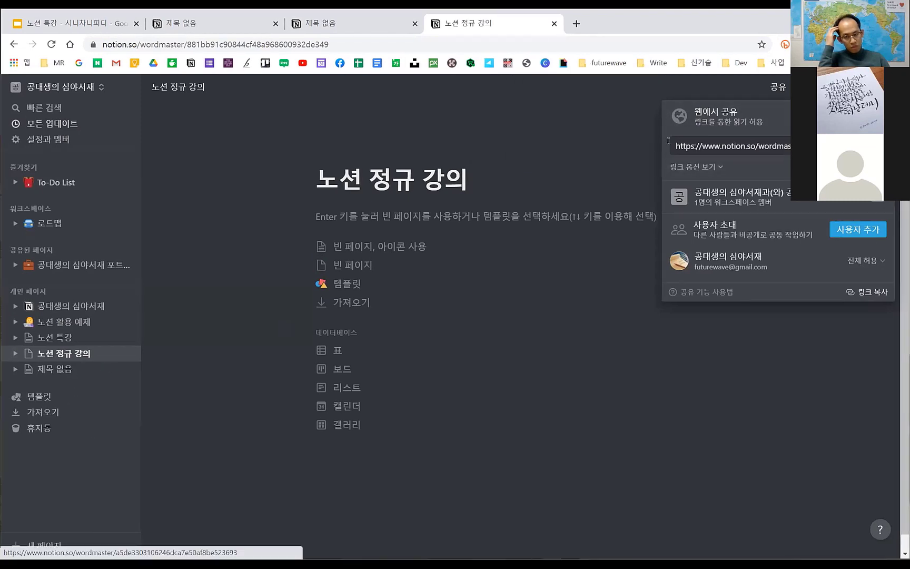
key("alt+Left")
left_click(776, 88)
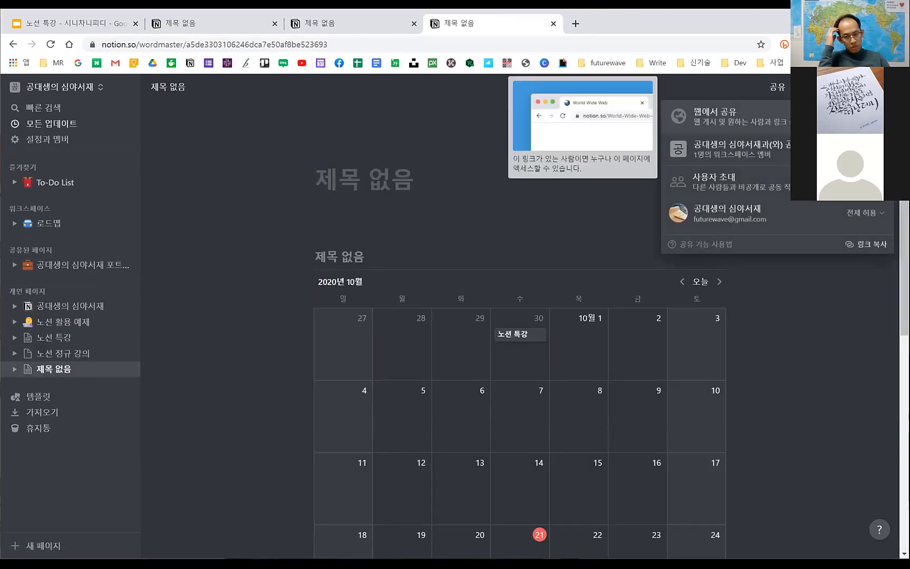
left_click(198, 379)
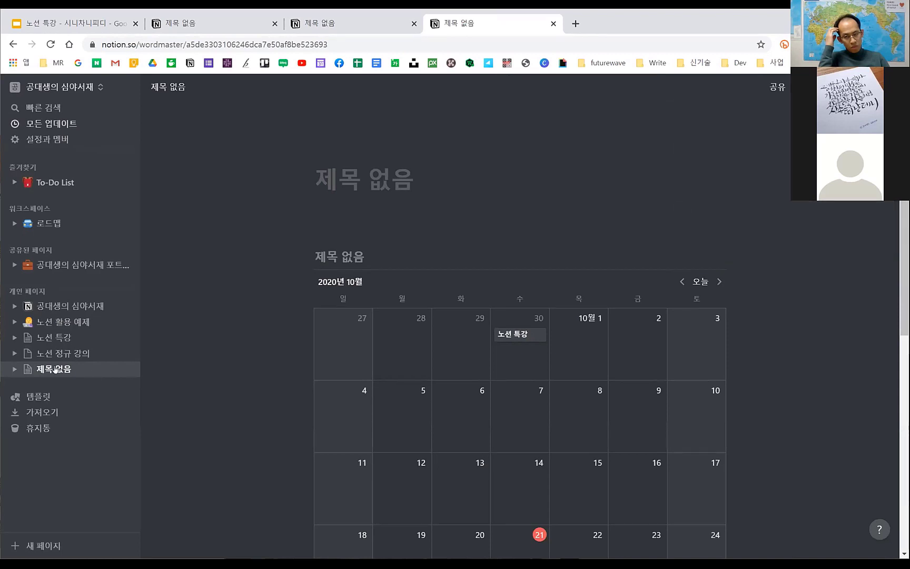
Move the untitled page into 노션 정규 강의, then expand the parent in the page list and open the nested page.
left_click_drag(55, 370, 78, 353)
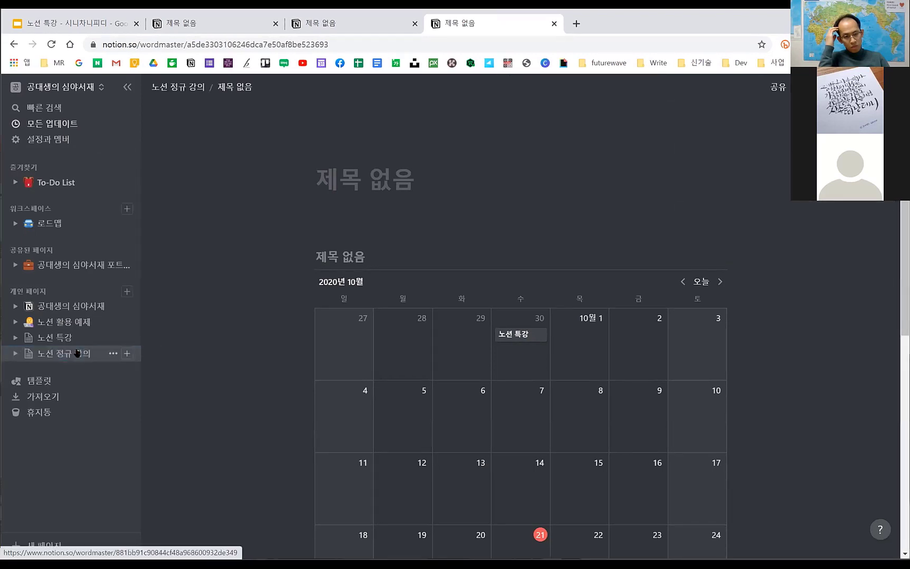
left_click(77, 353)
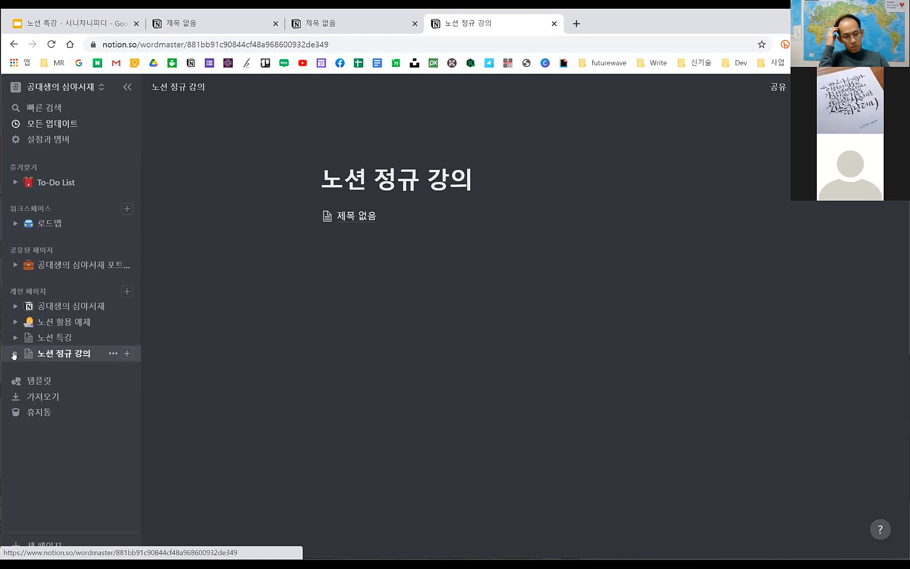
left_click(16, 353)
left_click(80, 374)
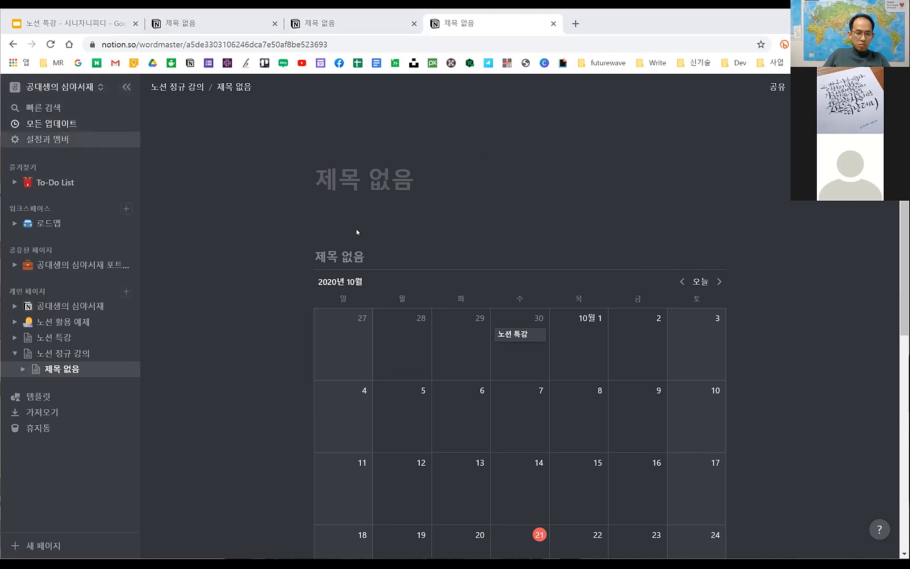
Open the workspace's pricing plans (요금제) and compare the guest and file upload limits of the personal and team plans.
left_click(61, 143)
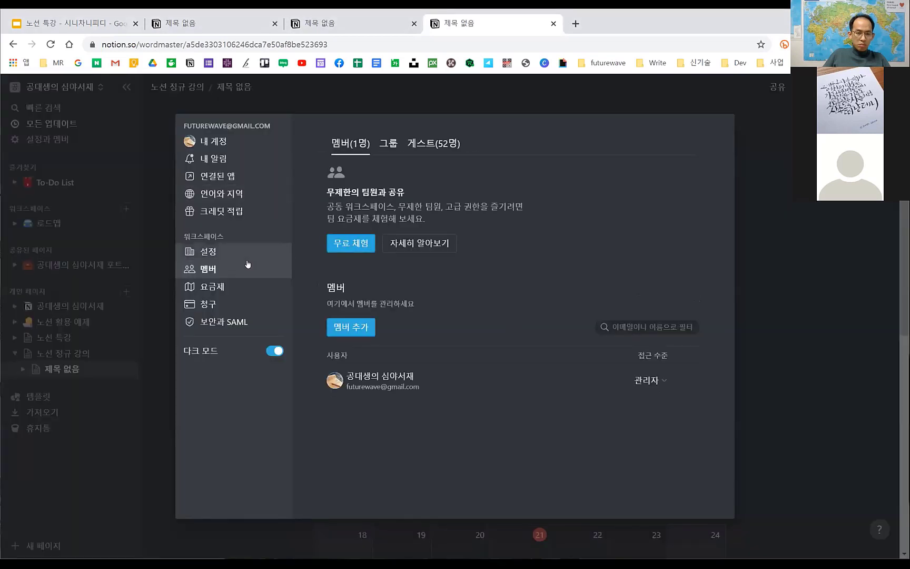
left_click(260, 289)
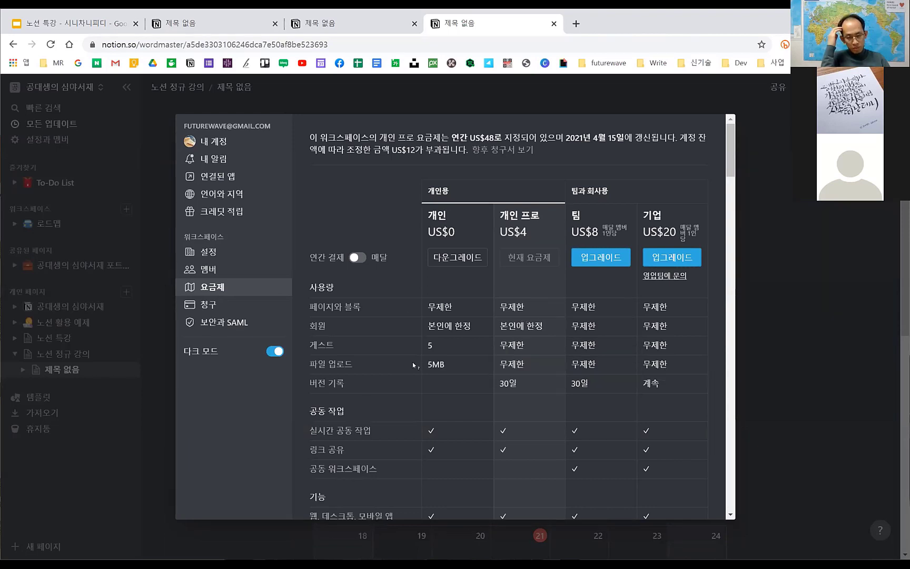
mouse_move(432, 344)
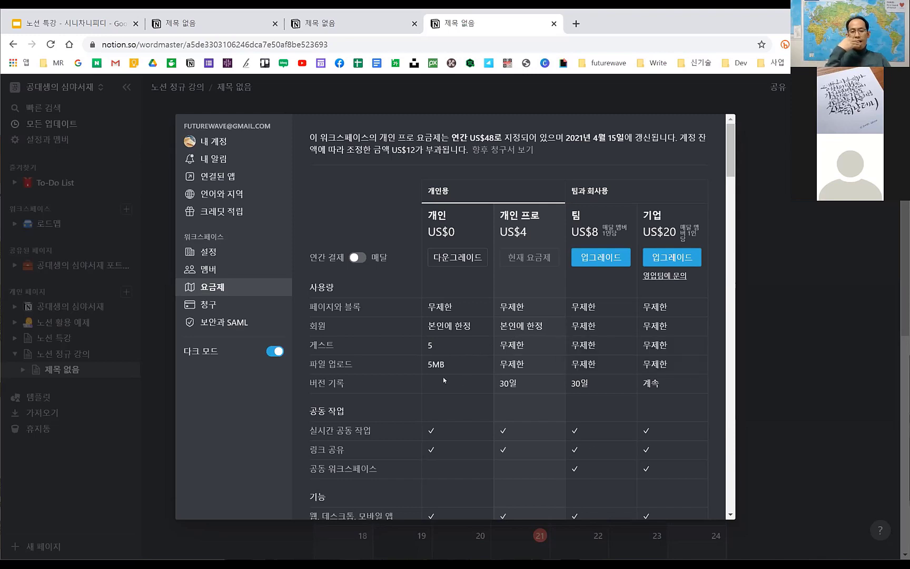
mouse_move(431, 370)
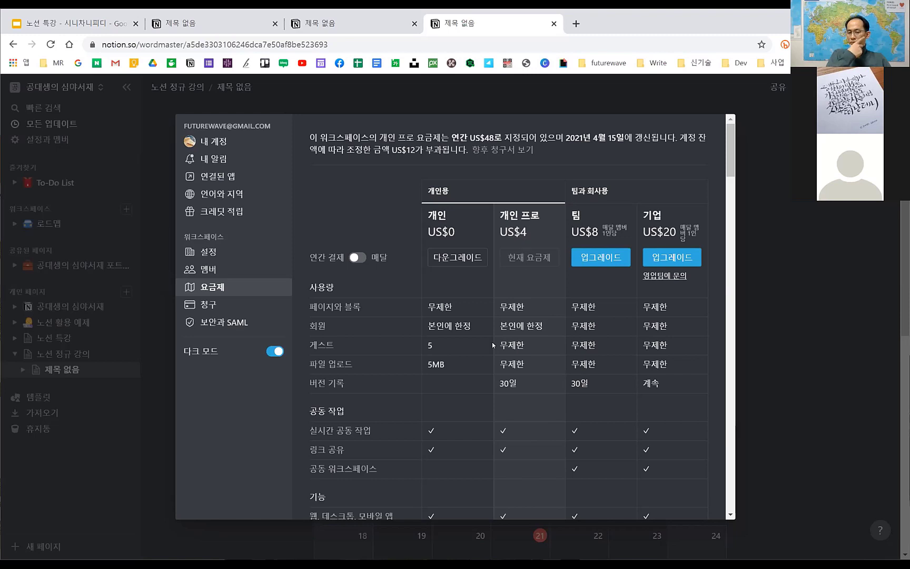
mouse_move(503, 340)
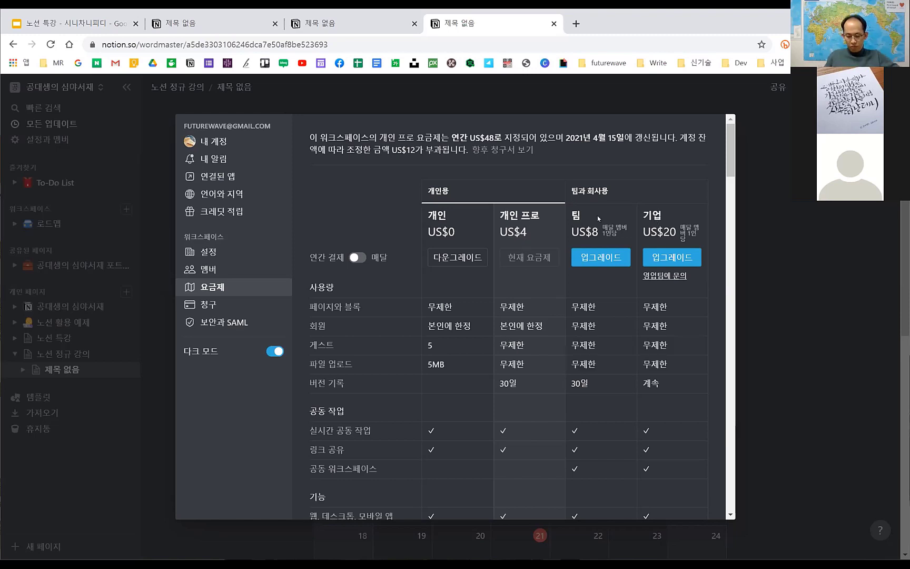